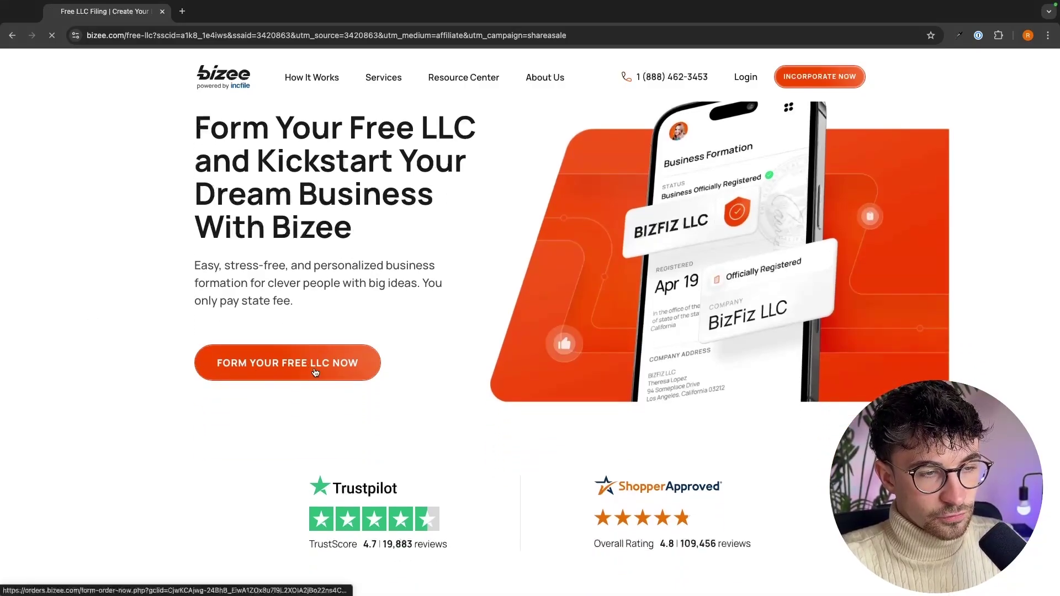
# Step: Start the free LLC formation order and choose LLC as the entity type
pyautogui.click(309, 378)
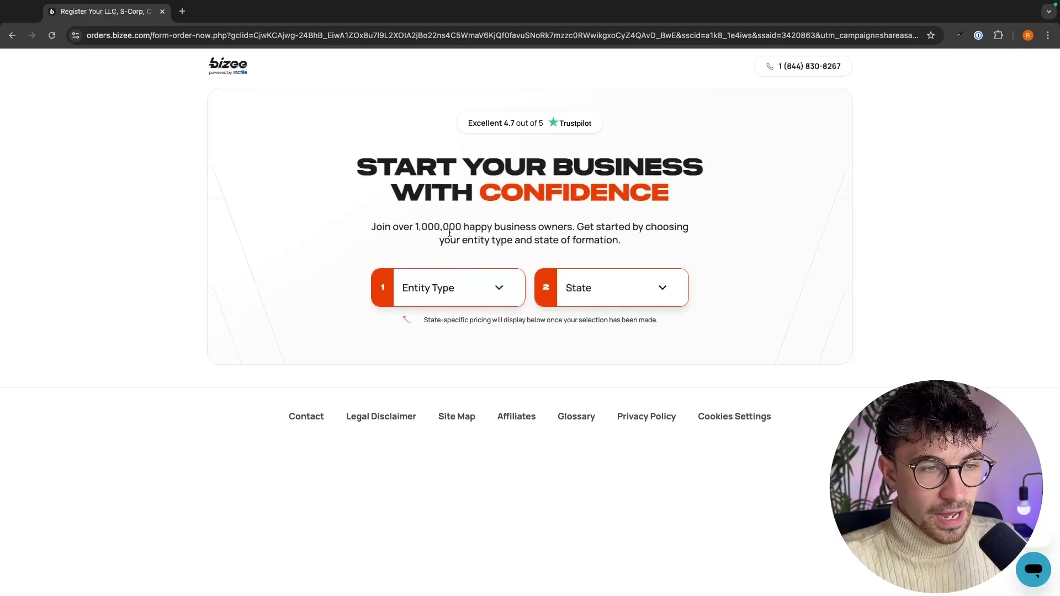
pyautogui.click(484, 302)
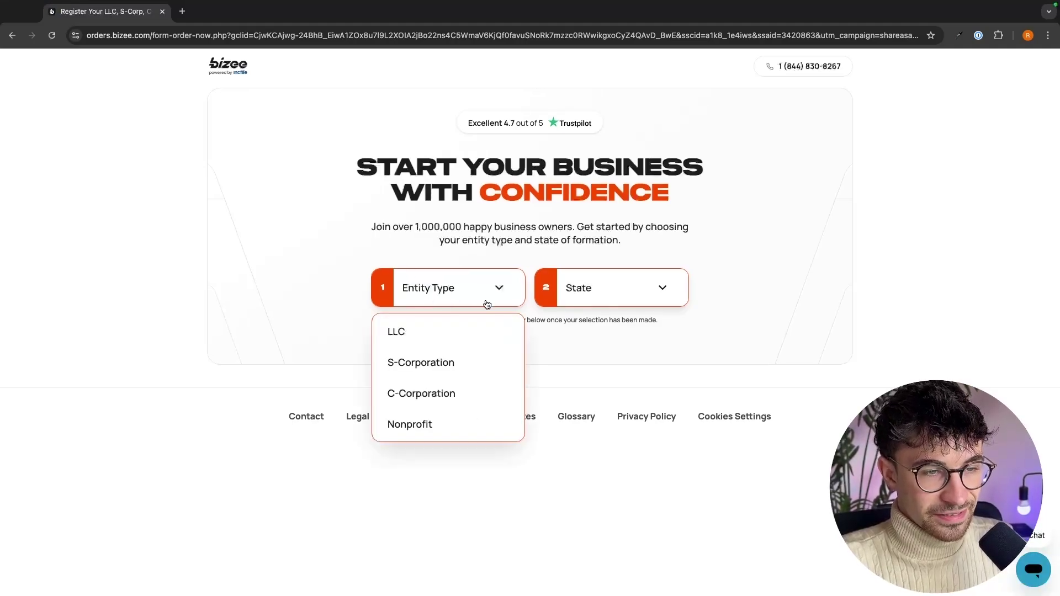
pyautogui.click(392, 343)
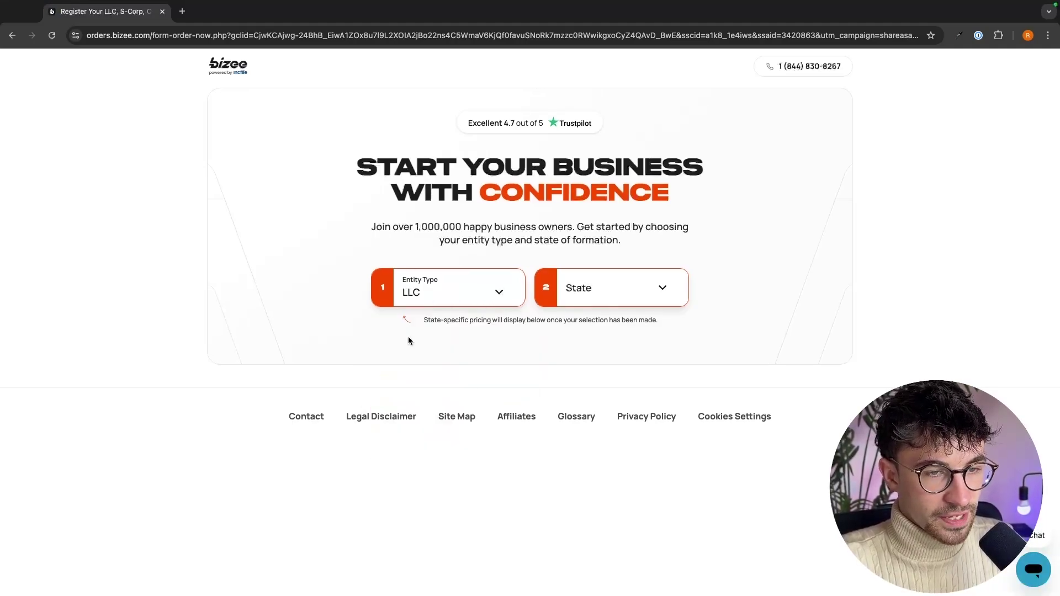
# Step: Set New York as the state of formation and bring up the business formation packages
pyautogui.click(652, 294)
pyautogui.scroll(-10, 651, 369)
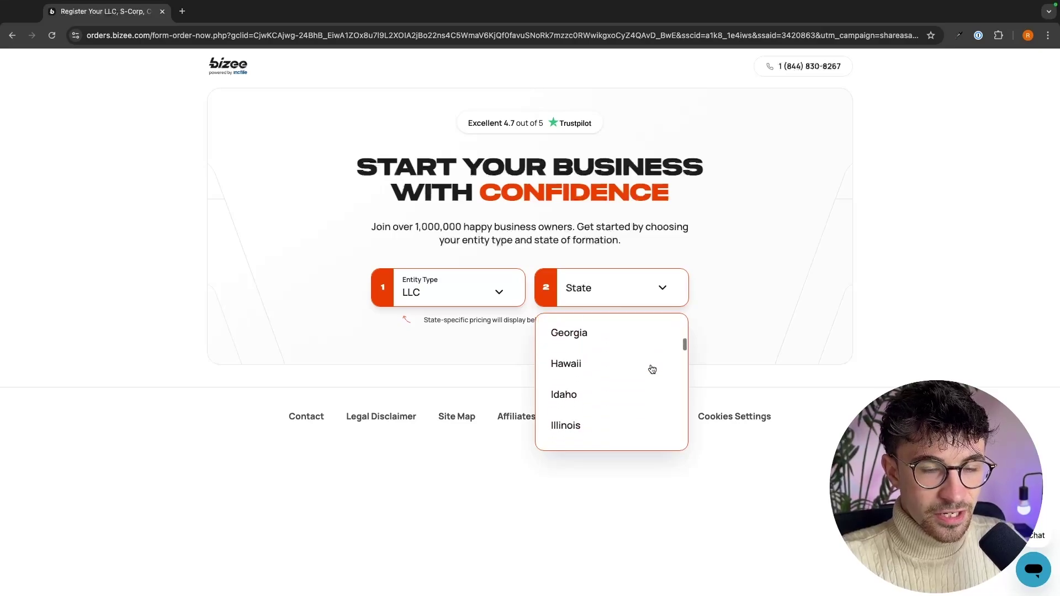
pyautogui.scroll(-9, 652, 368)
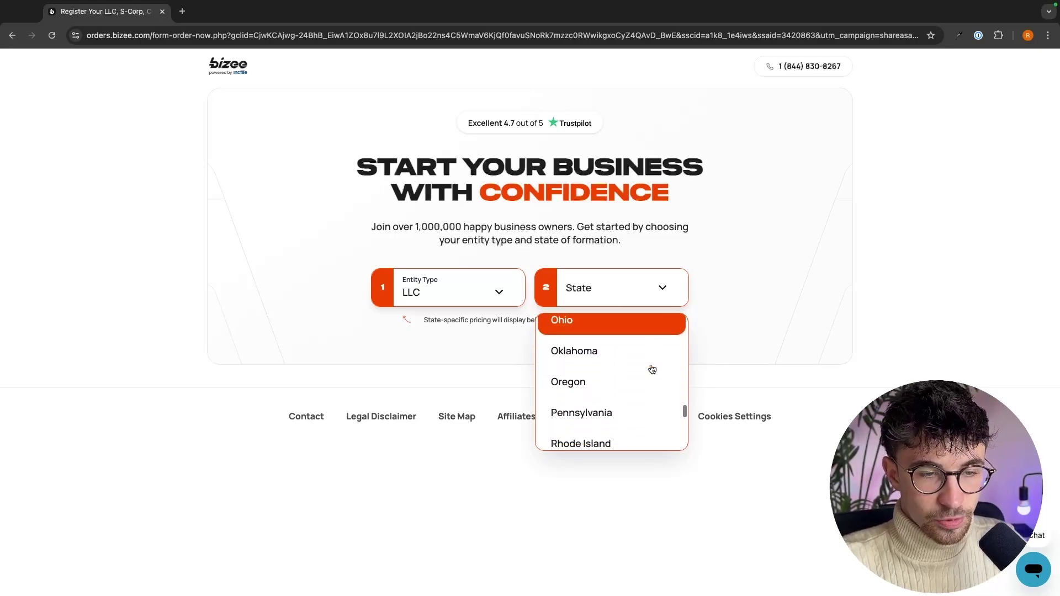
pyautogui.scroll(3, 640, 421)
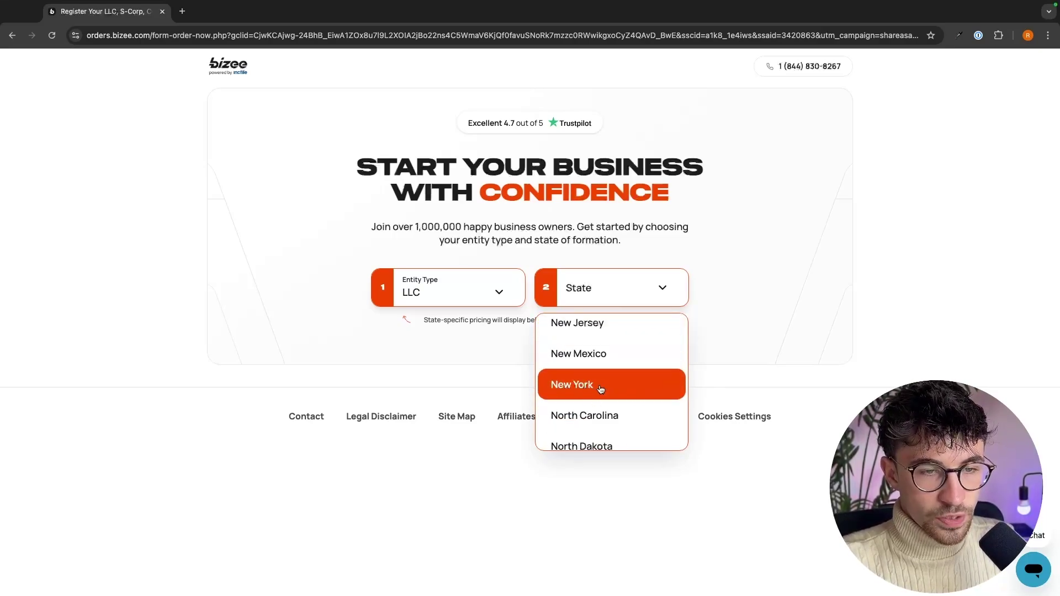
pyautogui.click(615, 390)
pyautogui.scroll(-5, 655, 334)
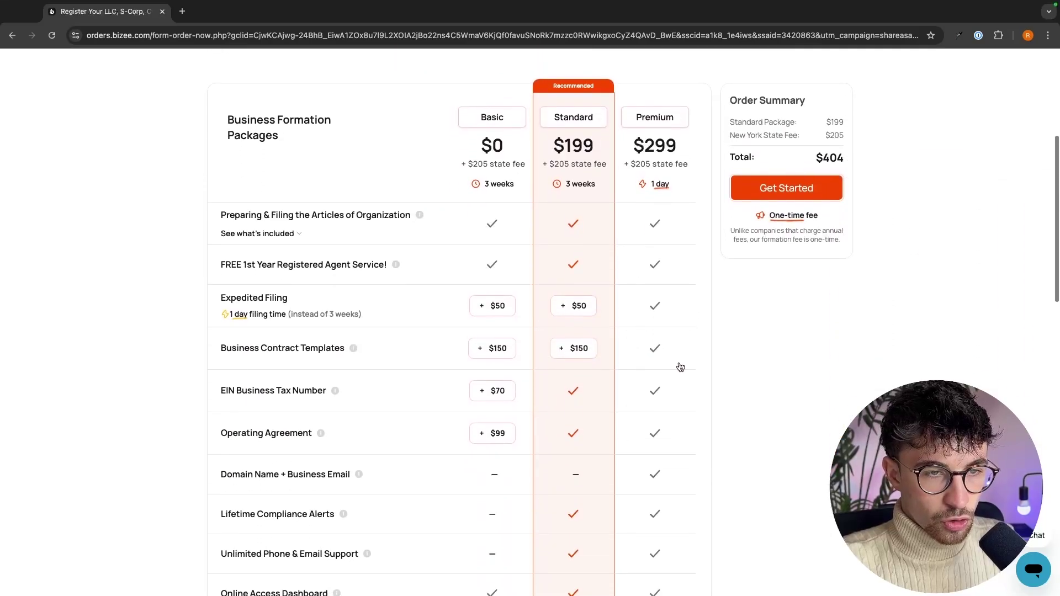
# Step: Compare the Basic and Premium package costs for New York and highlight the state fee under Basic
pyautogui.scroll(1, 684, 364)
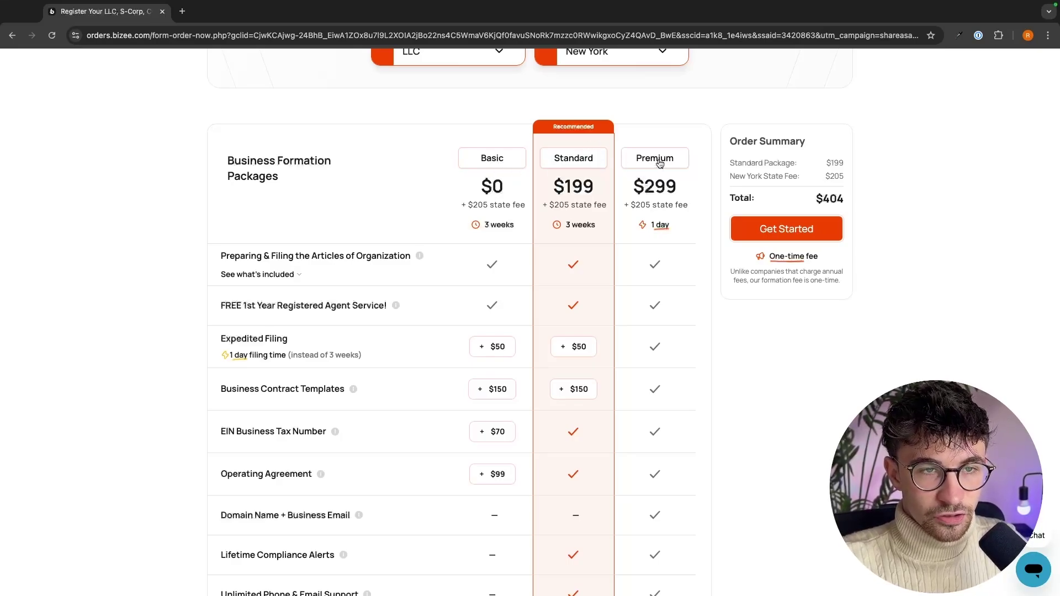
pyautogui.moveTo(477, 189); pyautogui.dragTo(688, 194)
pyautogui.click(657, 191)
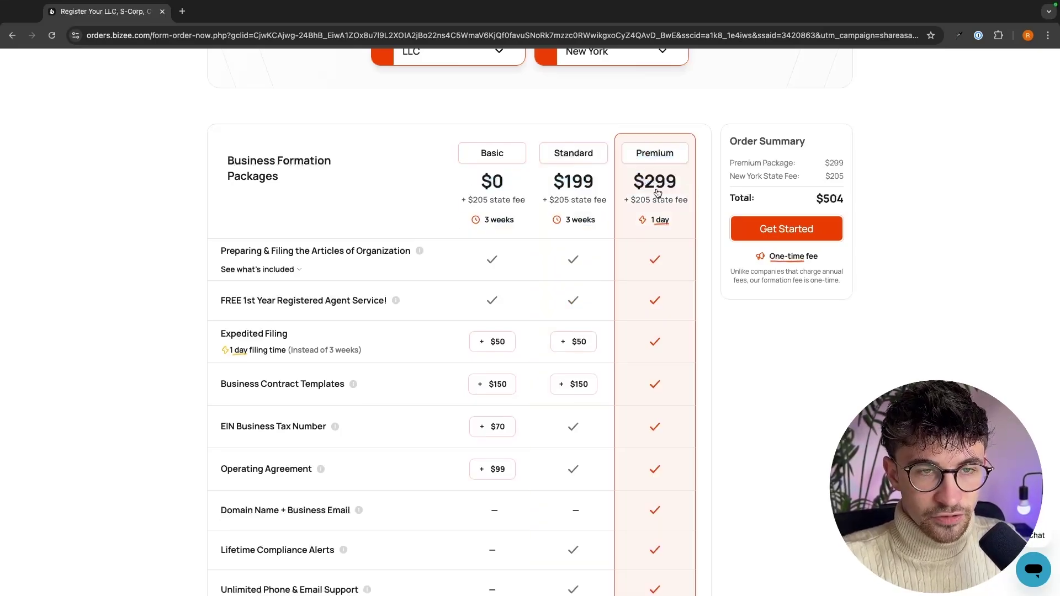
pyautogui.moveTo(518, 183); pyautogui.dragTo(504, 182)
pyautogui.click(503, 181)
pyautogui.click(643, 184)
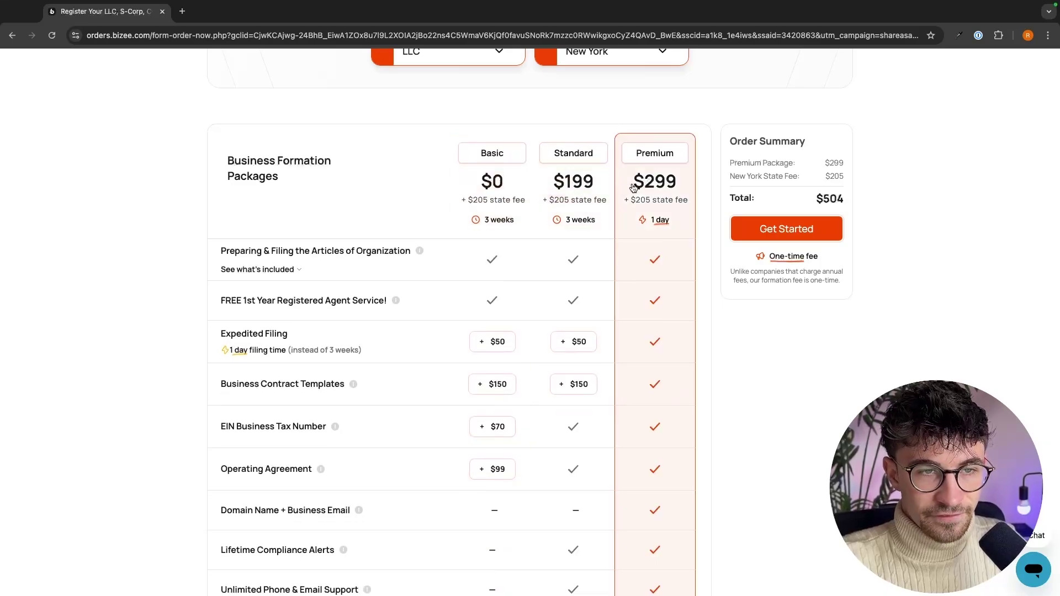
pyautogui.moveTo(471, 203); pyautogui.dragTo(533, 210)
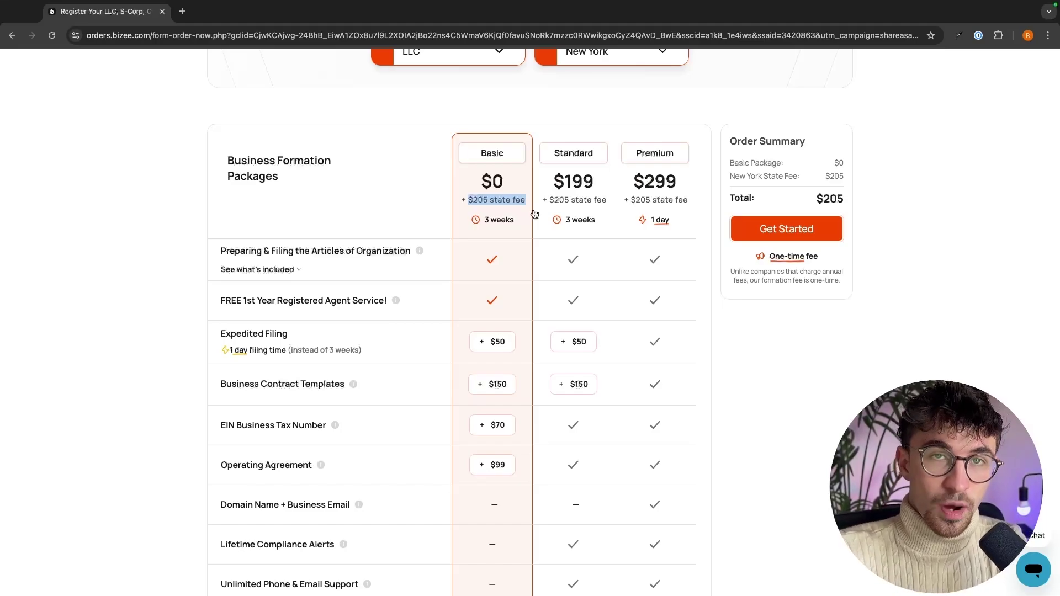
# Step: Try North Carolina as the state of formation with the Basic package and compare the package prices and state fees
pyautogui.scroll(1, 532, 232)
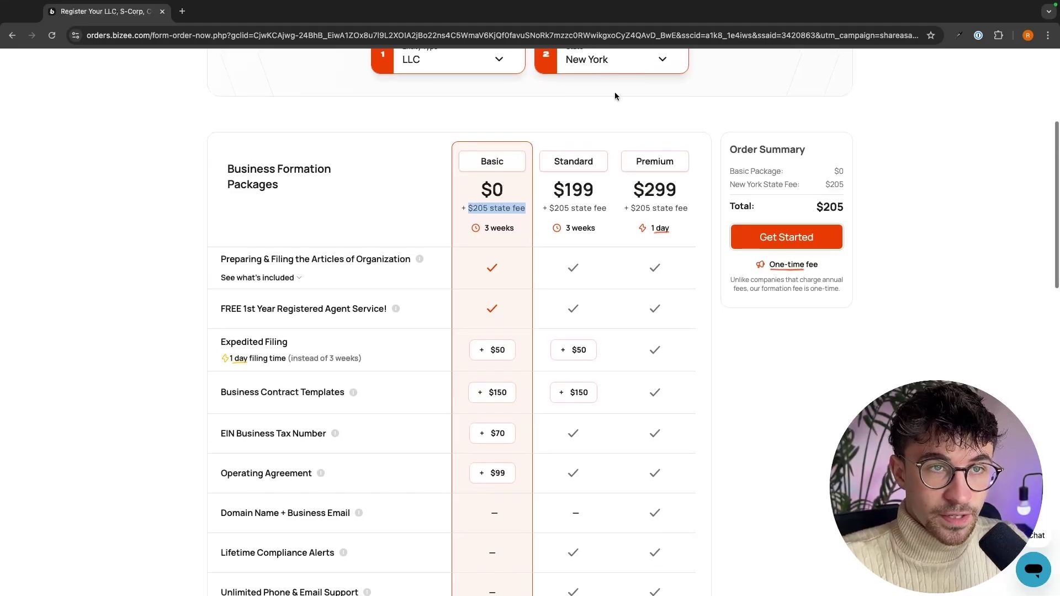
pyautogui.click(603, 67)
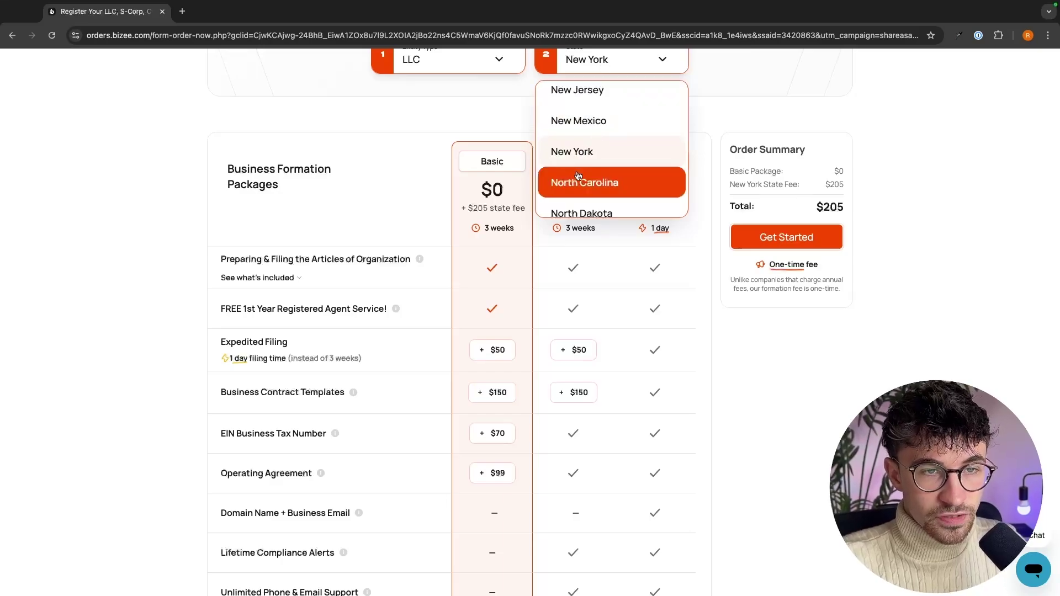
pyautogui.scroll(-1, 596, 160)
pyautogui.click(604, 159)
pyautogui.scroll(-1, 604, 160)
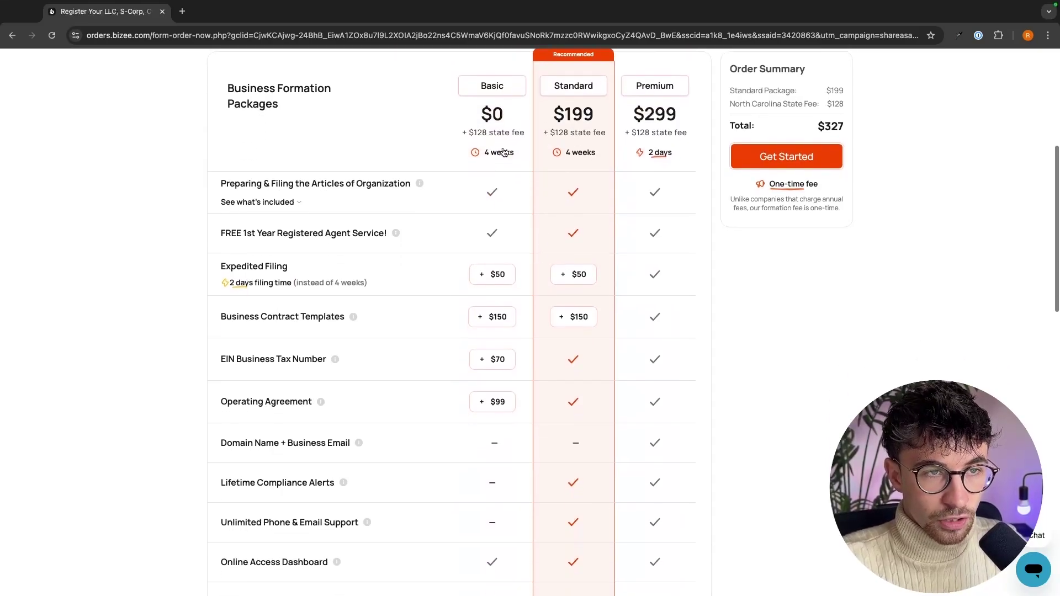
pyautogui.moveTo(467, 134); pyautogui.dragTo(686, 125)
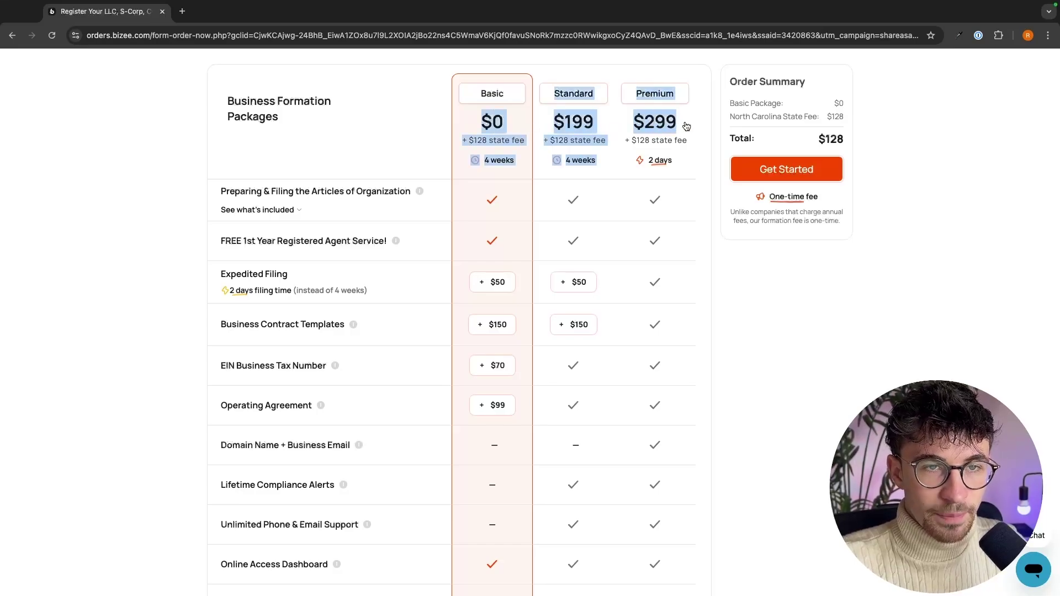
pyautogui.click(686, 125)
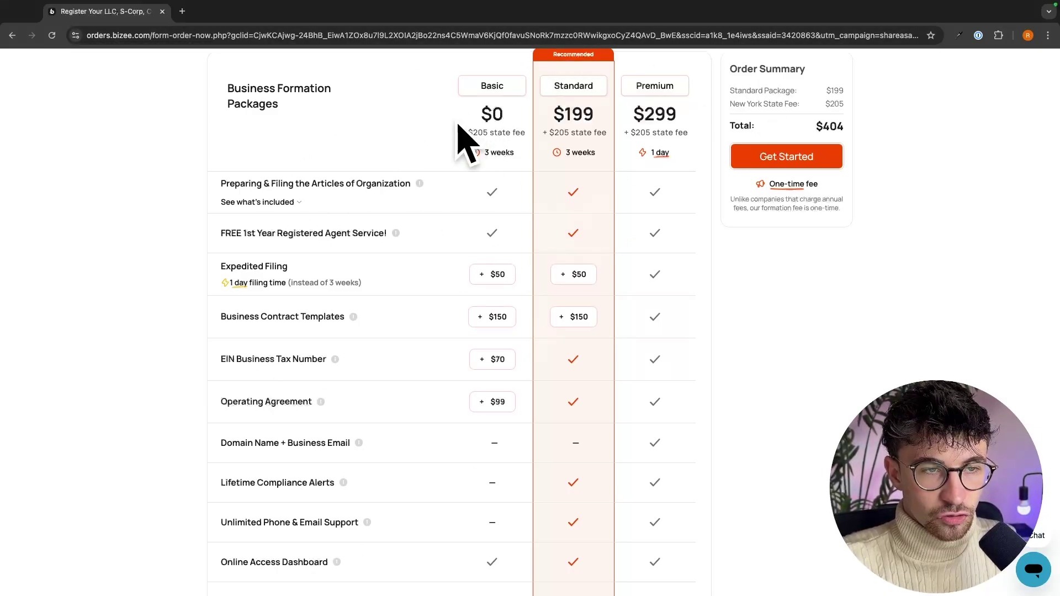
# Step: Examine the EIN Business Tax Number feature and its explanation in the New York package comparison
pyautogui.scroll(1, 595, 149)
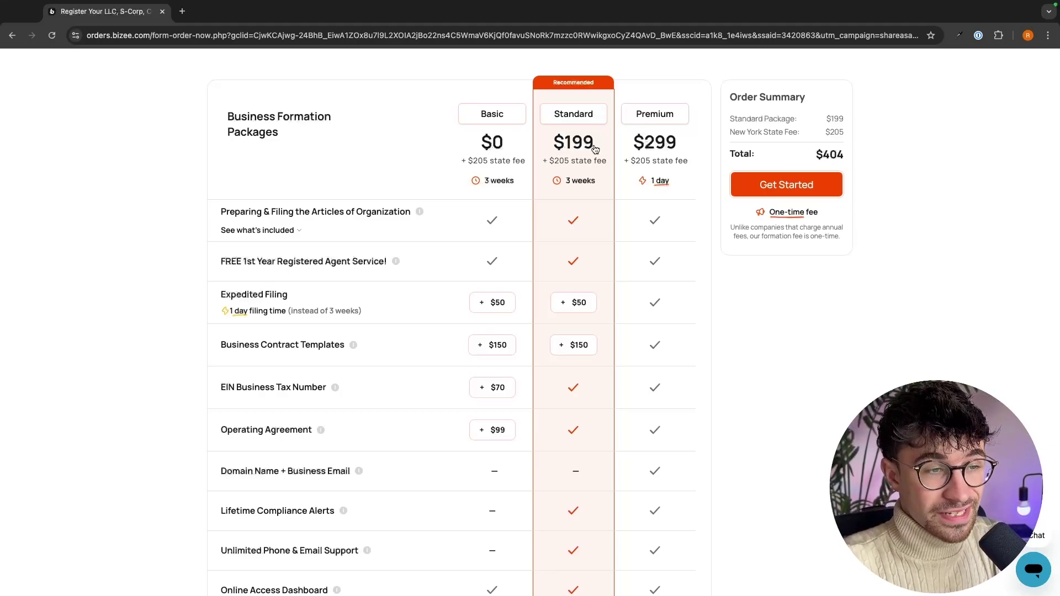
pyautogui.moveTo(222, 389); pyautogui.dragTo(326, 393)
pyautogui.click(326, 393)
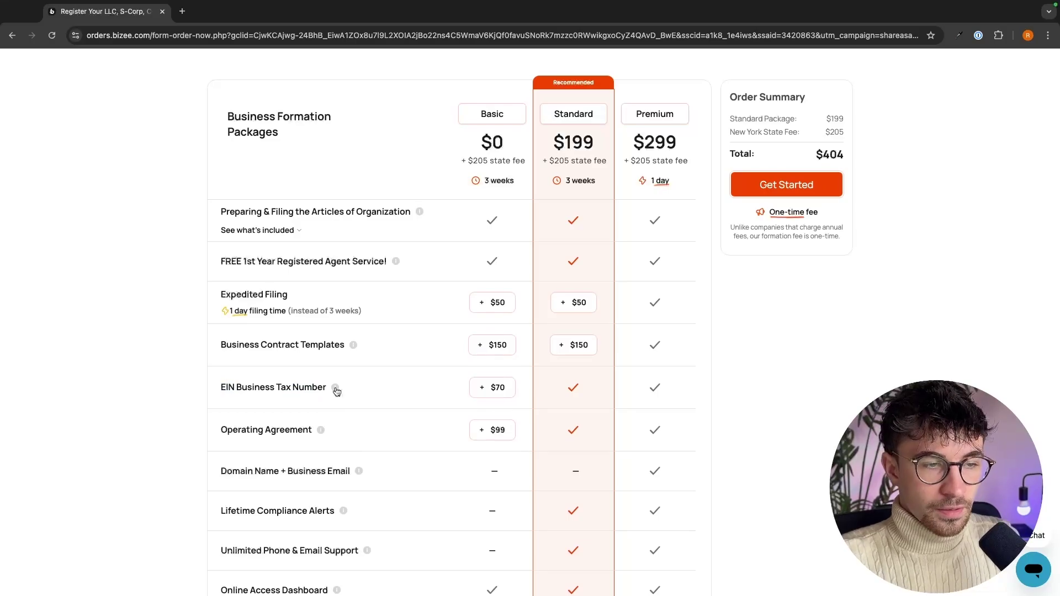
pyautogui.click(335, 389)
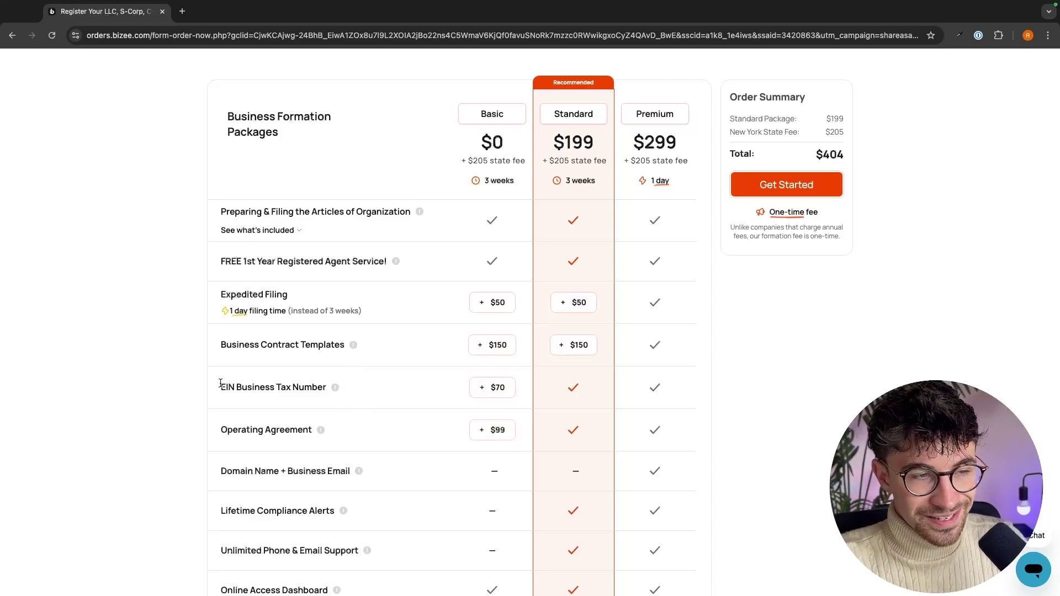
pyautogui.moveTo(220, 383); pyautogui.dragTo(323, 389)
pyautogui.click(320, 392)
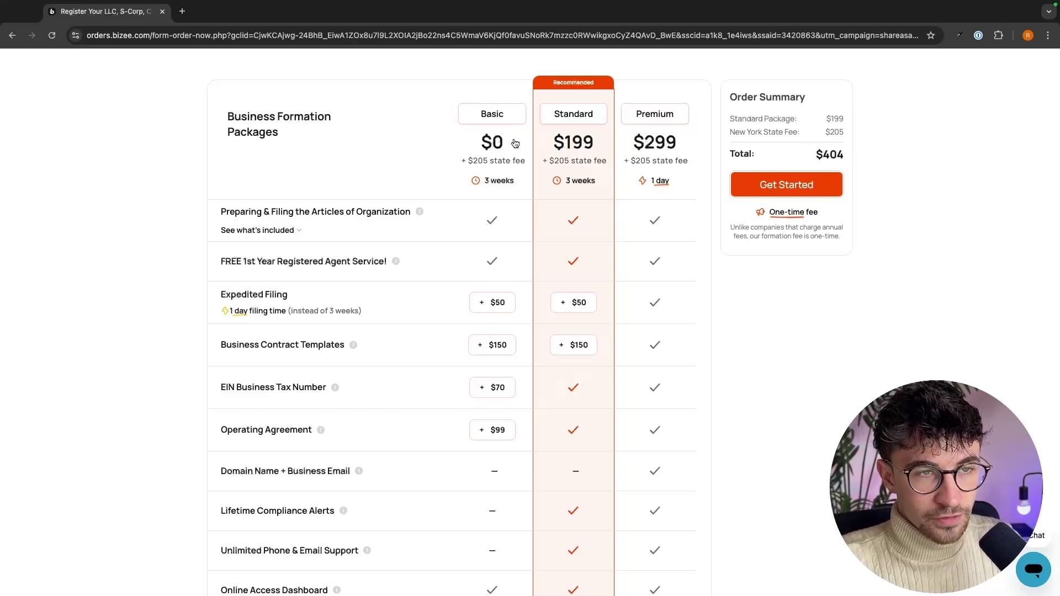
# Step: Try adding the EIN Business Tax Number and Operating Agreement to the Basic package, reading the agreement's explanation, and remove both add-ons
pyautogui.click(500, 392)
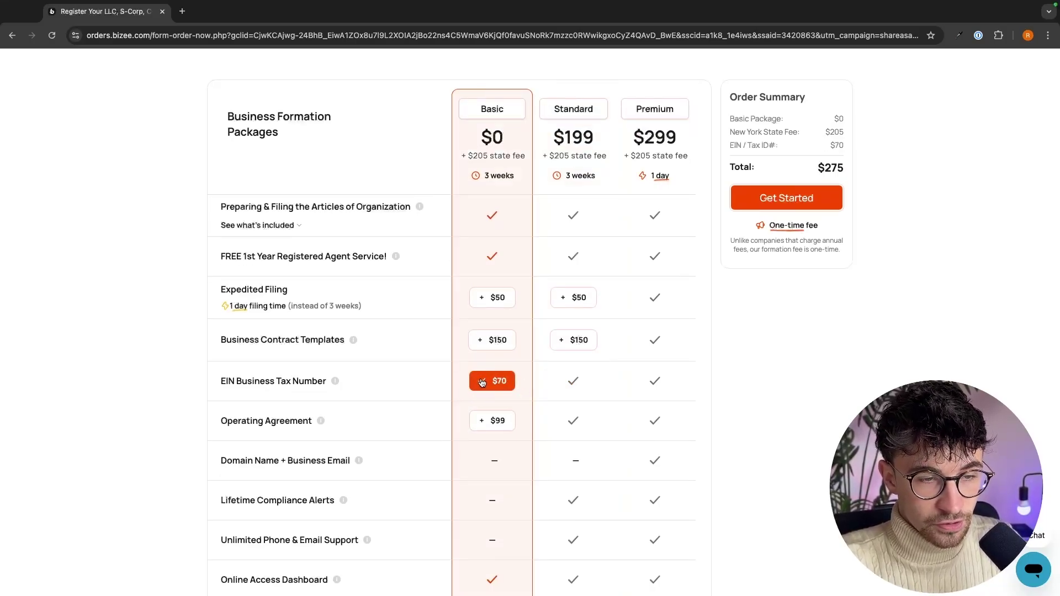
pyautogui.scroll(-1, 575, 384)
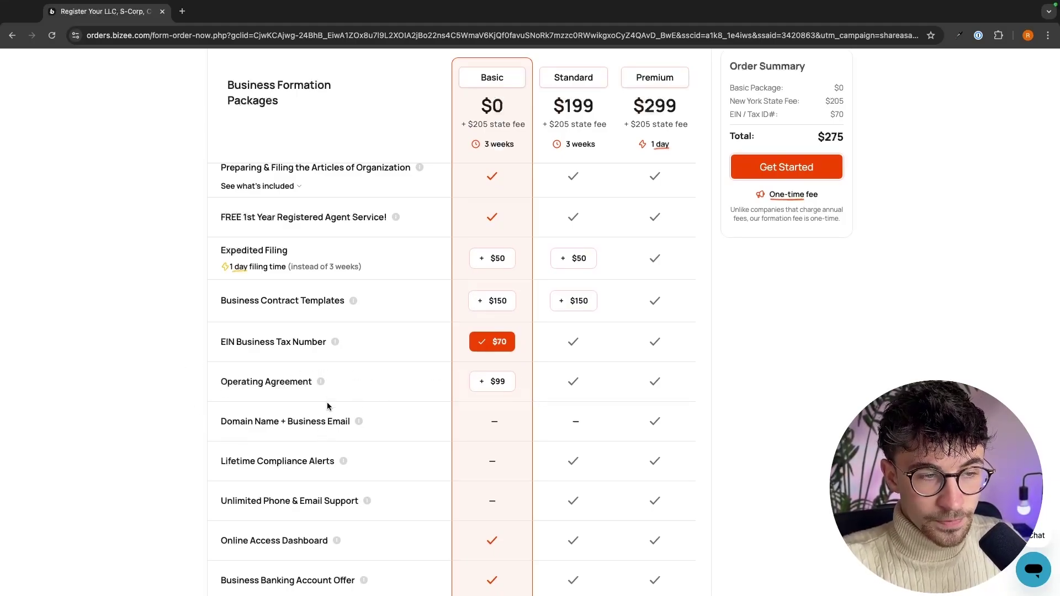
pyautogui.click(321, 381)
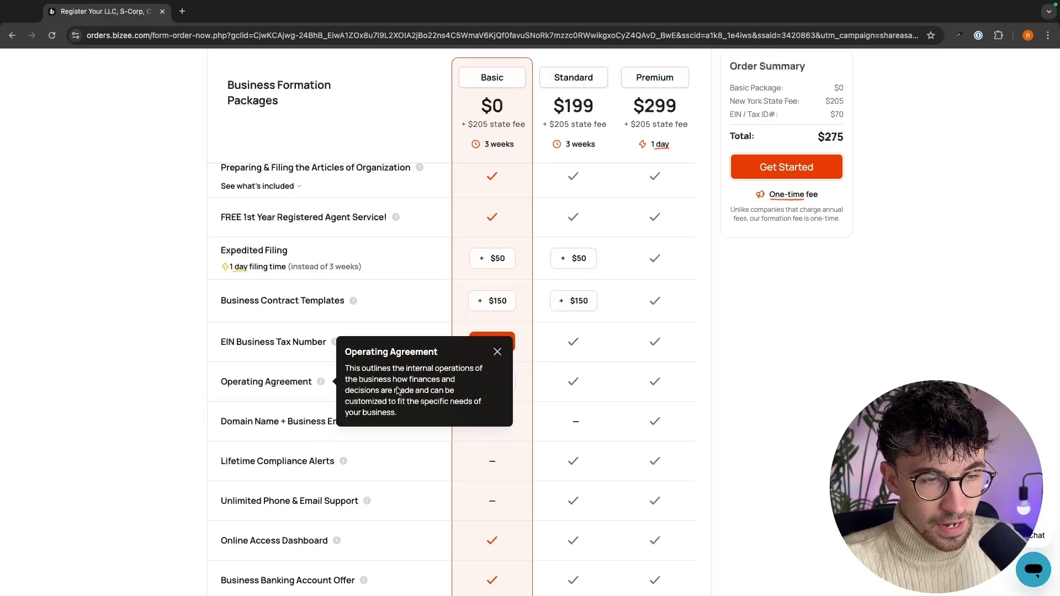
pyautogui.click(320, 383)
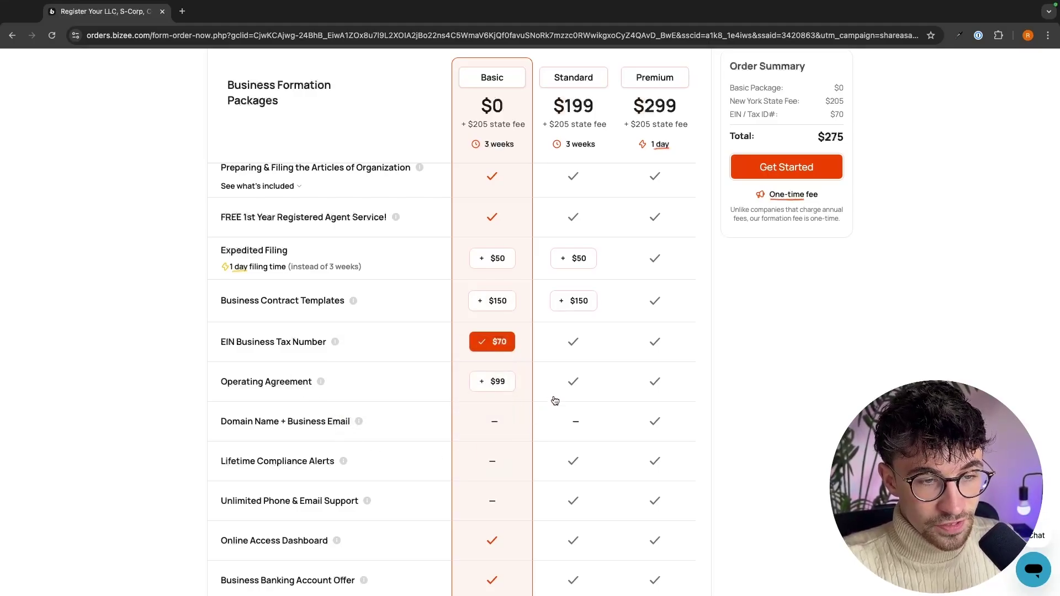
pyautogui.click(509, 386)
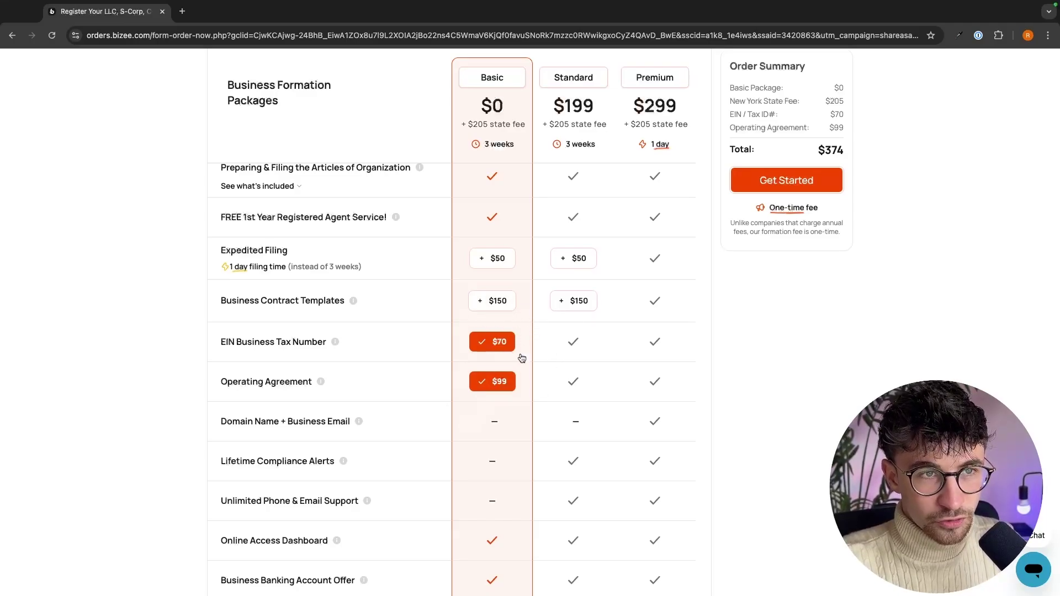
pyautogui.click(501, 343)
pyautogui.click(494, 381)
# Step: Review the Unlimited Phone & Email Support and Lifetime Compliance Alerts features, reading the explanation of the compliance alerts
pyautogui.scroll(-1, 552, 331)
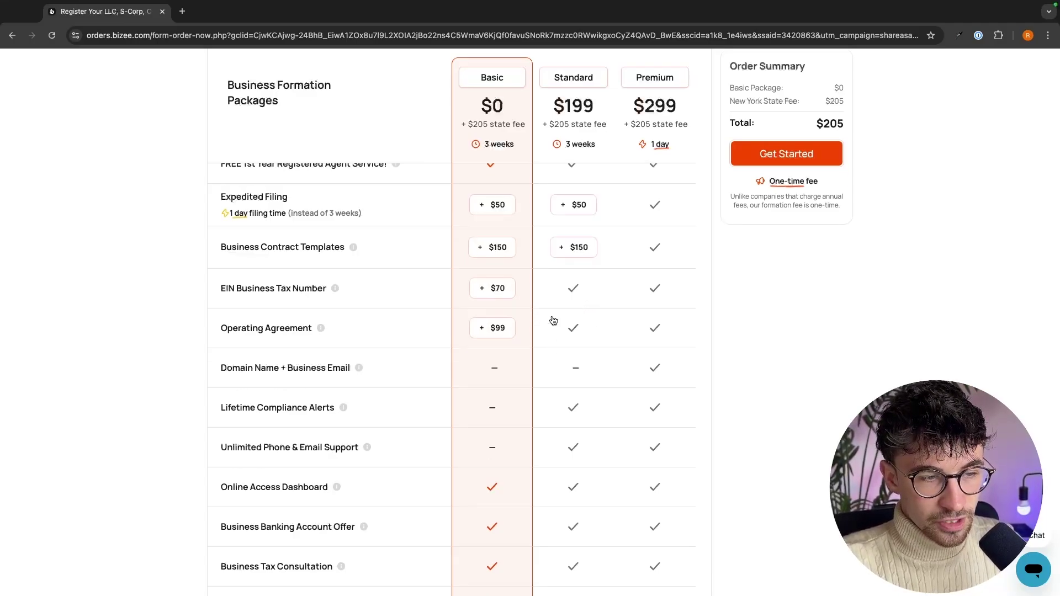
pyautogui.moveTo(197, 450); pyautogui.dragTo(364, 454)
pyautogui.moveTo(210, 414); pyautogui.dragTo(340, 409)
pyautogui.click(343, 409)
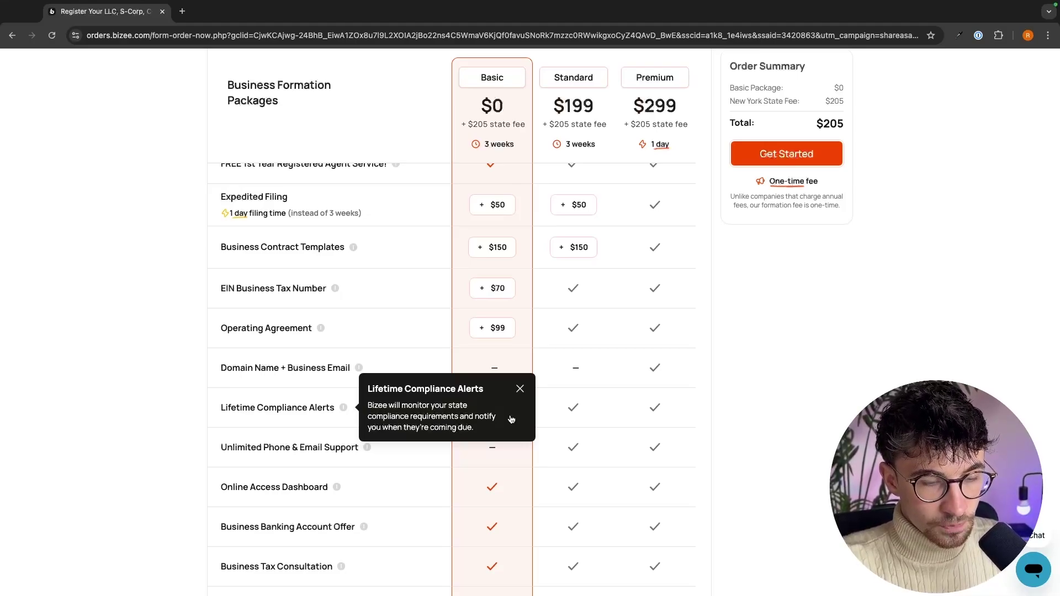
pyautogui.click(239, 417)
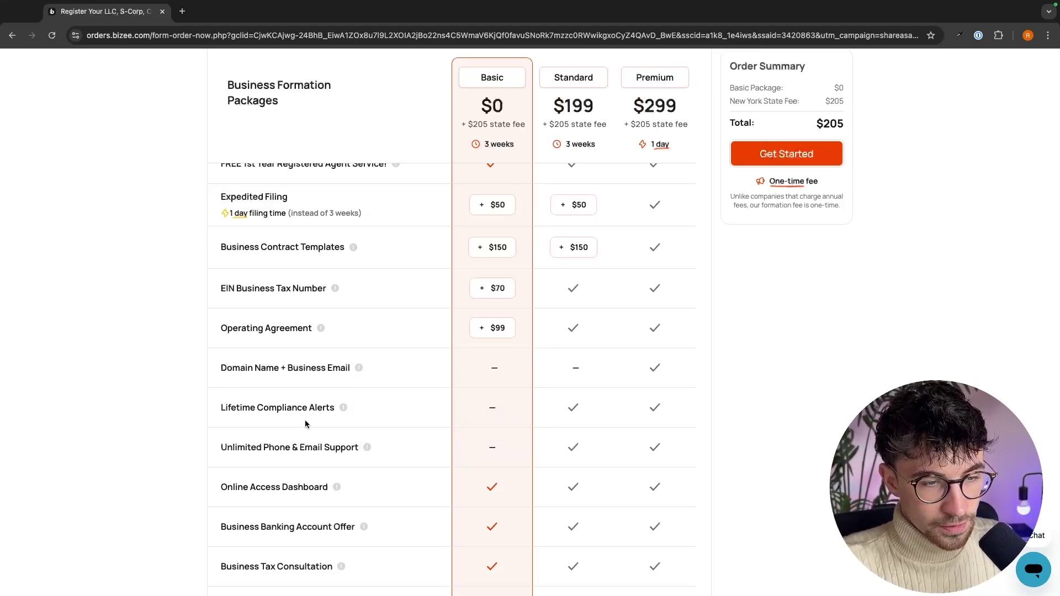
# Step: Highlight the IRS Form 2553 feature at the end of the comparison and read its explanation
pyautogui.scroll(-3, 461, 407)
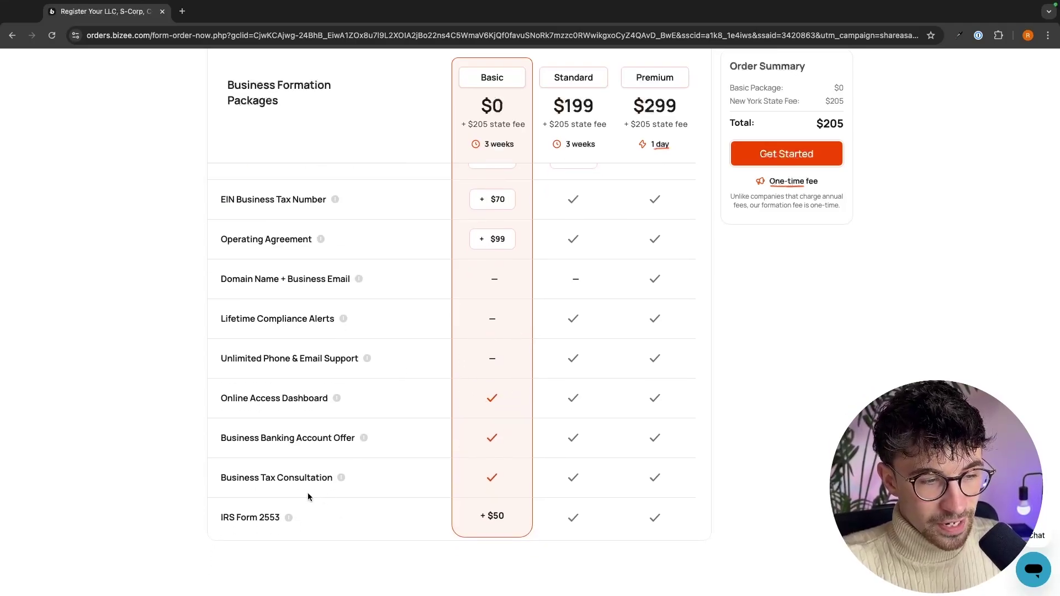
pyautogui.moveTo(216, 516); pyautogui.dragTo(286, 518)
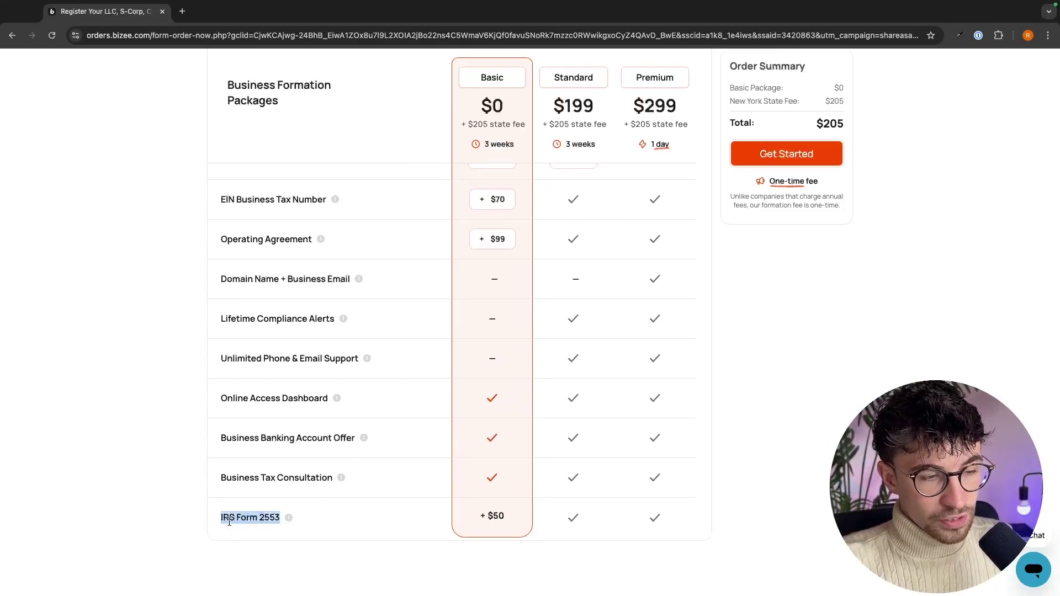
pyautogui.click(263, 521)
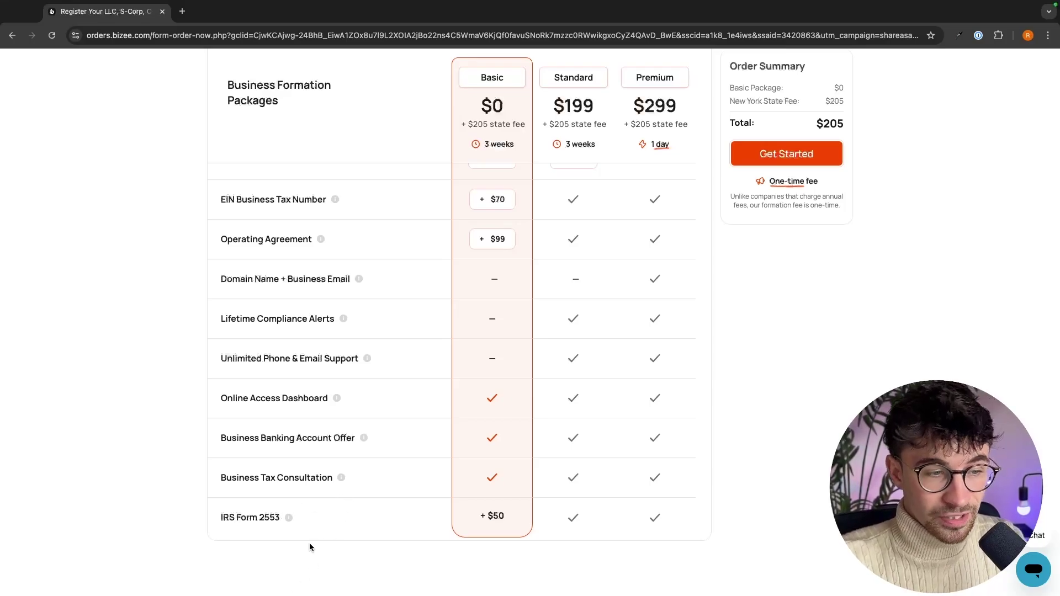
pyautogui.click(288, 517)
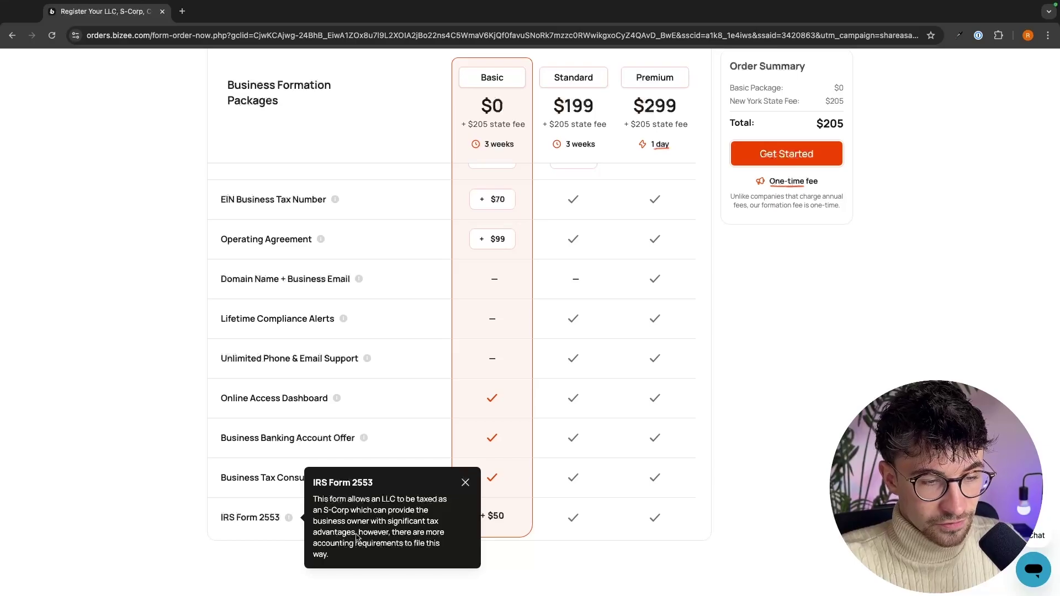
# Step: Select the Standard package and highlight the Expedited Filing feature in the comparison
pyautogui.scroll(4, 359, 538)
pyautogui.click(557, 166)
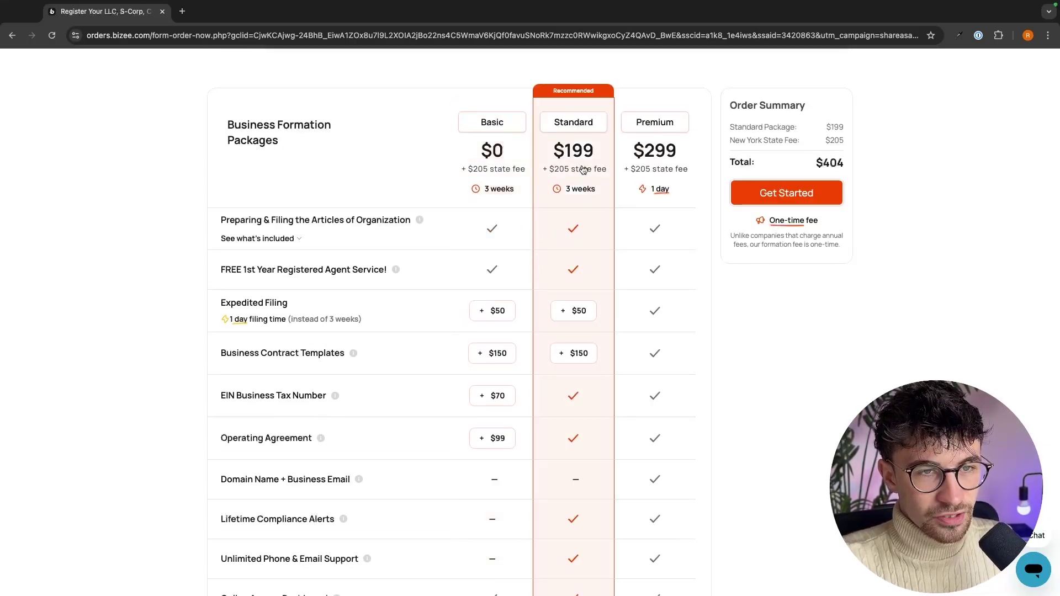
pyautogui.scroll(-1, 585, 176)
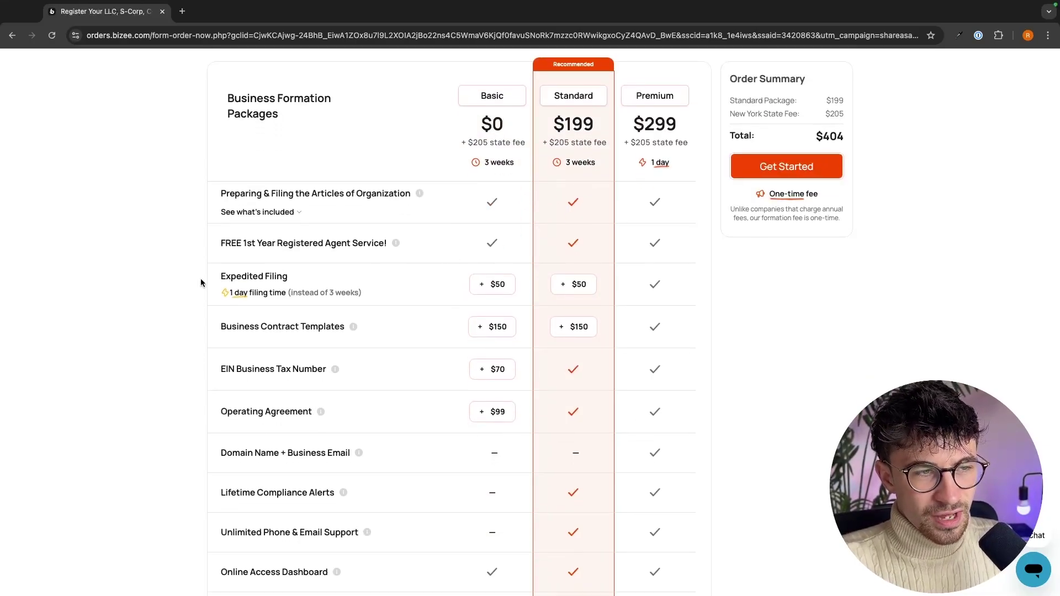
pyautogui.moveTo(221, 277); pyautogui.dragTo(301, 279)
pyautogui.click(237, 290)
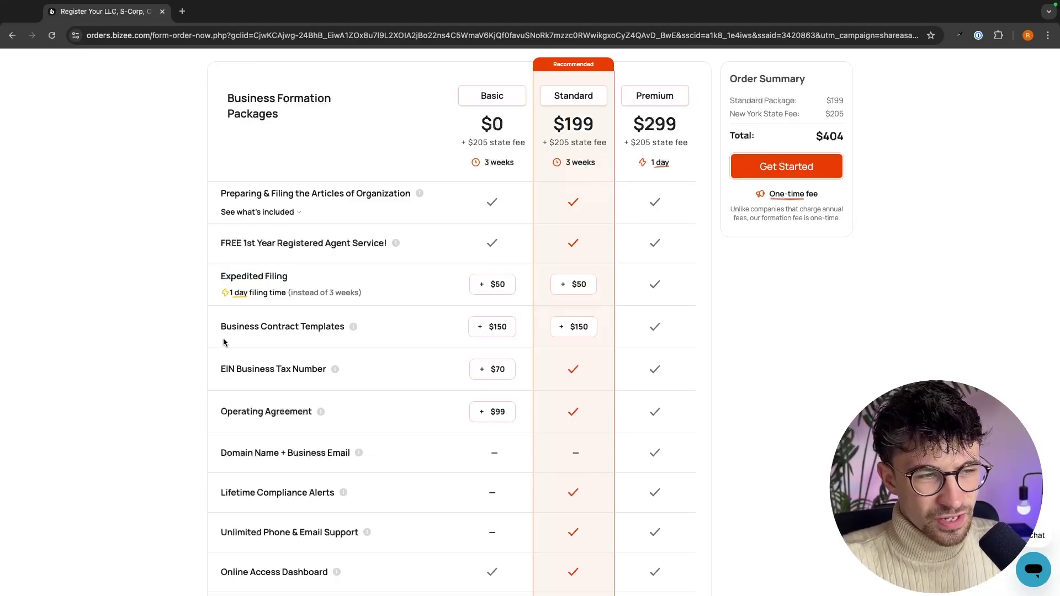
# Step: Highlight the Business Contract Templates feature and review the remaining features included in the Standard package
pyautogui.moveTo(219, 331); pyautogui.dragTo(352, 329)
pyautogui.click(353, 326)
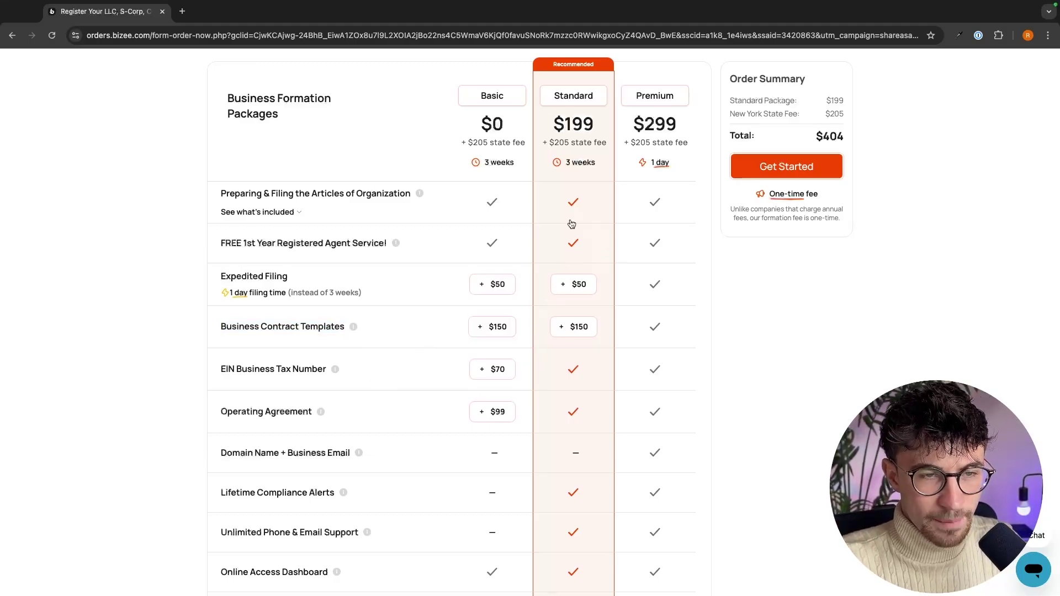
pyautogui.scroll(-3, 552, 250)
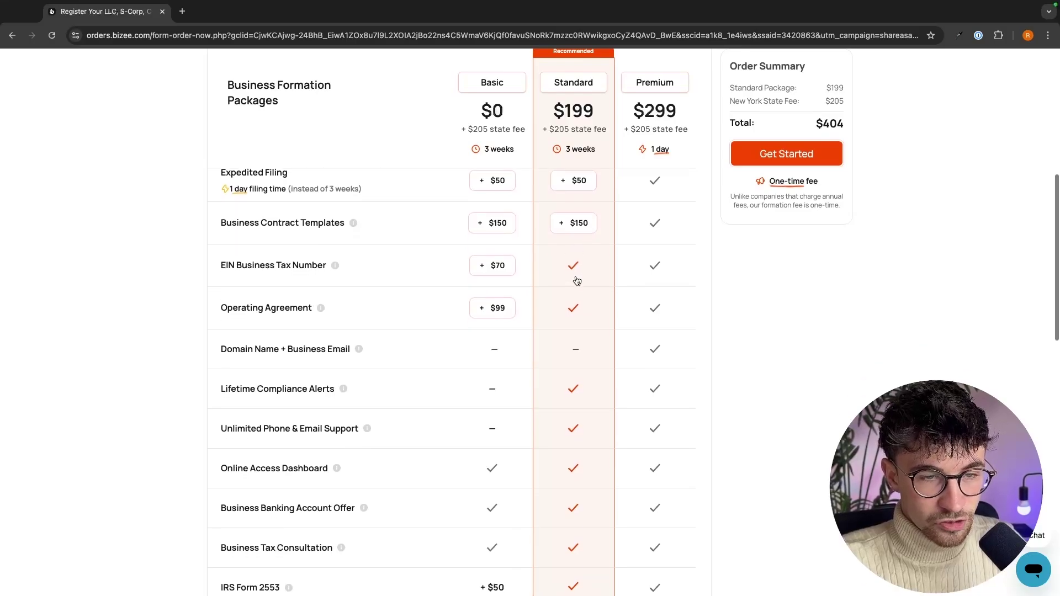
pyautogui.scroll(3, 580, 292)
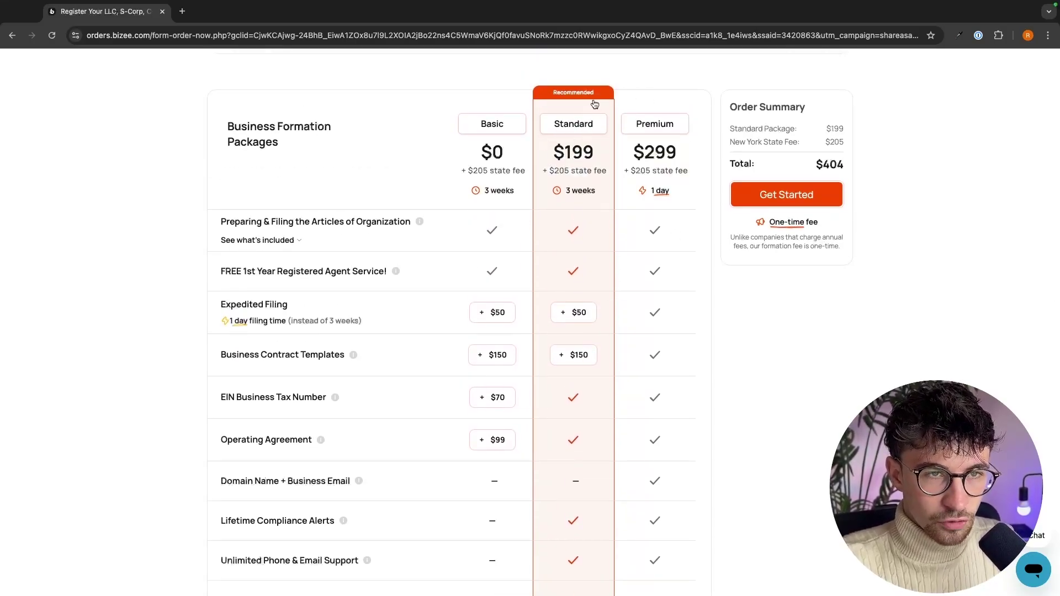
# Step: Start the order with the Standard package and enter G Force North as the LLC name
pyautogui.click(792, 197)
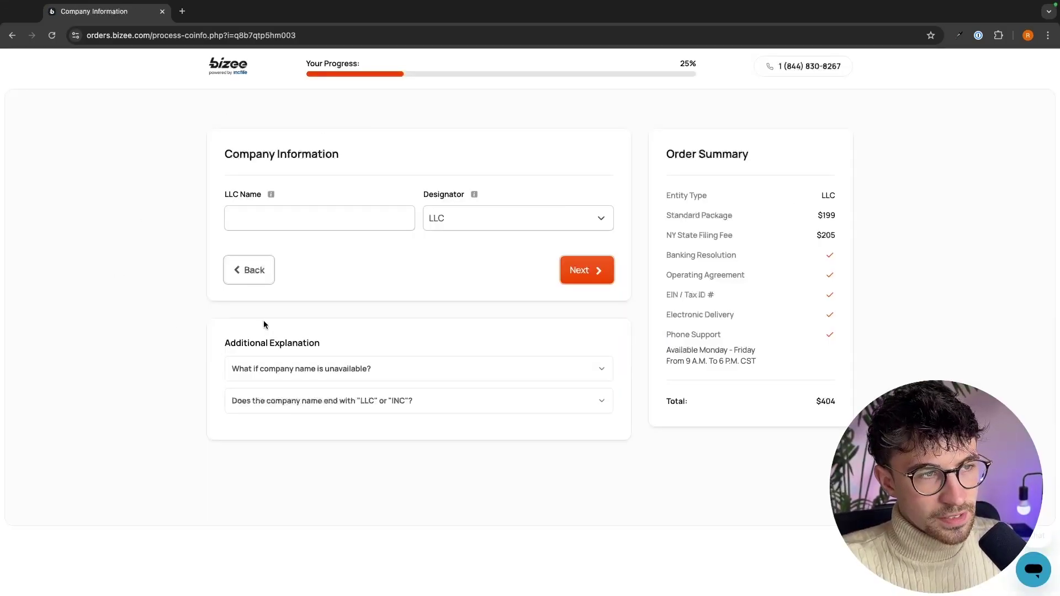
pyautogui.click(281, 228)
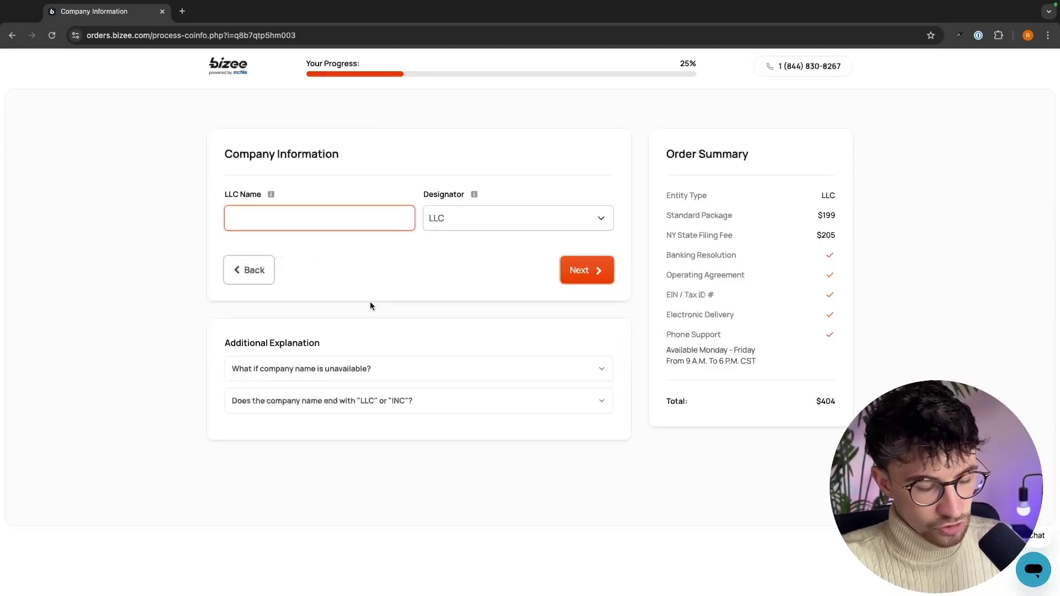
pyautogui.write('G Force North')
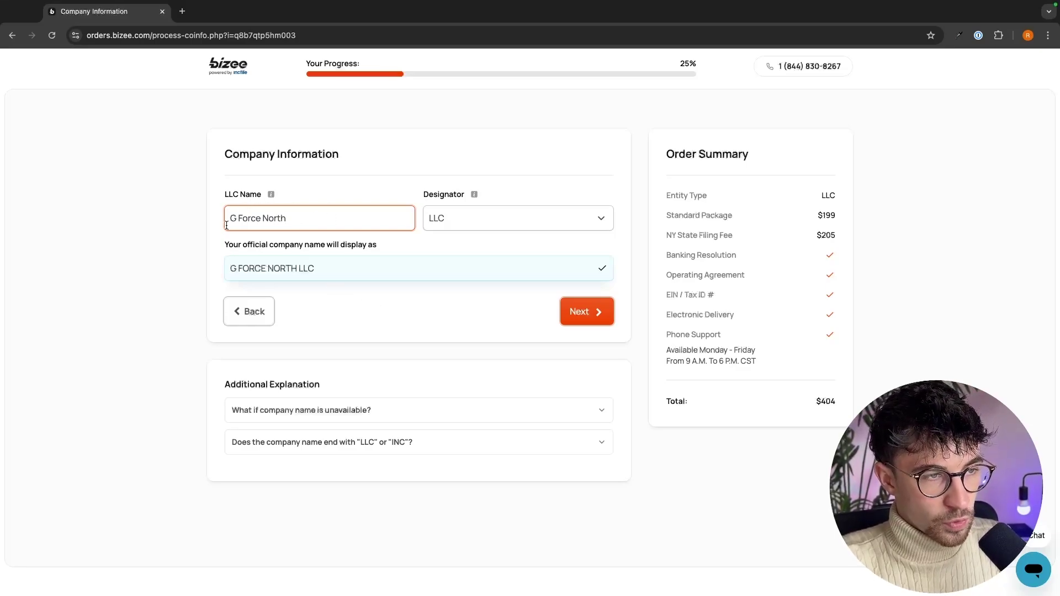
# Step: Try the LIMITED LIABILITY COMPANY and L.L.C. designators, checking how the official company name displays
pyautogui.moveTo(426, 199); pyautogui.dragTo(463, 201)
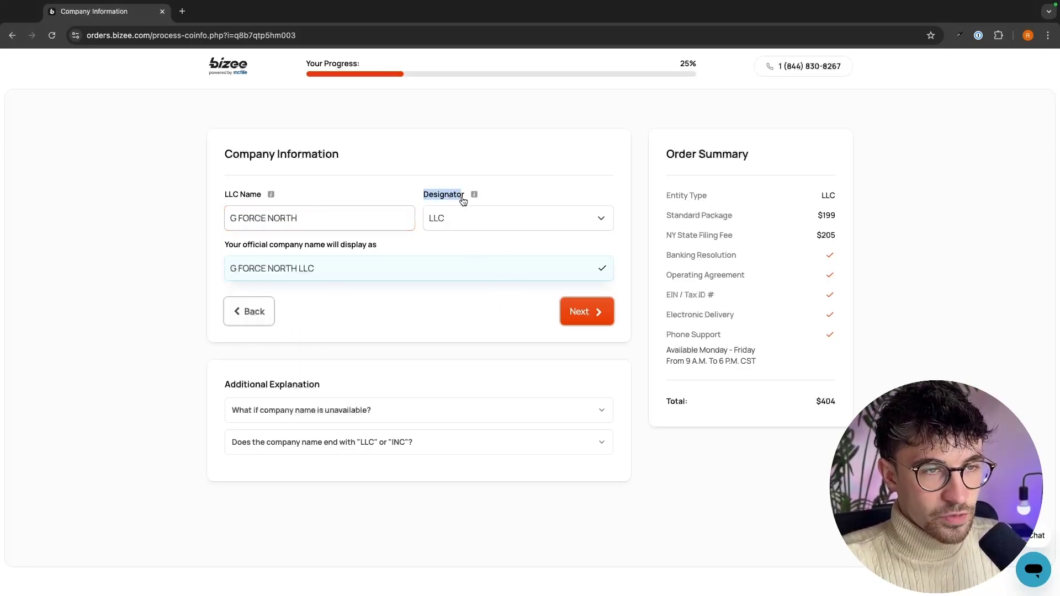
pyautogui.click(478, 217)
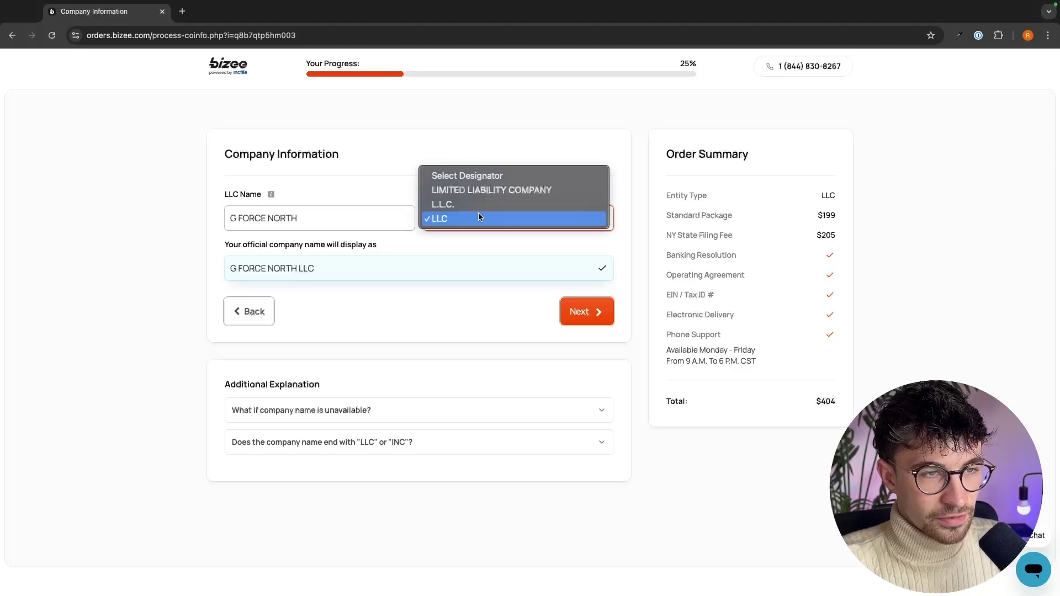
pyautogui.click(474, 189)
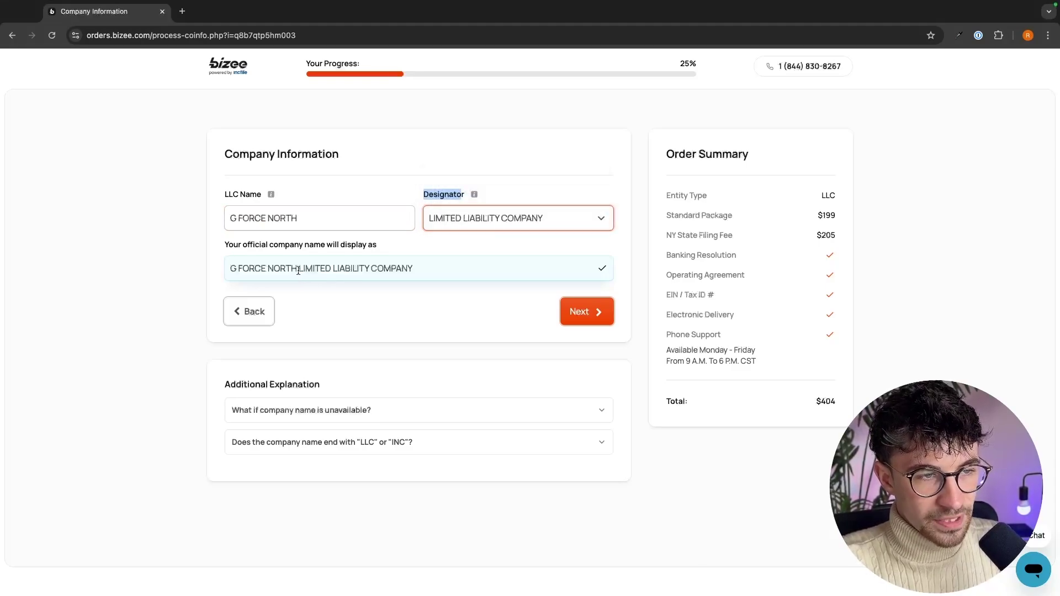
pyautogui.moveTo(298, 271); pyautogui.dragTo(418, 272)
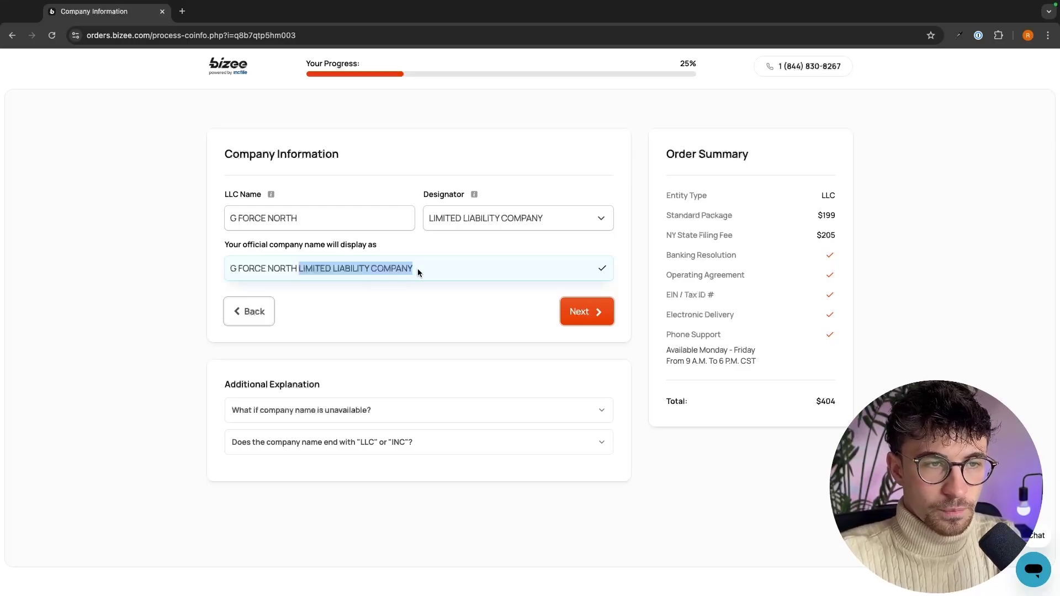
pyautogui.click(458, 219)
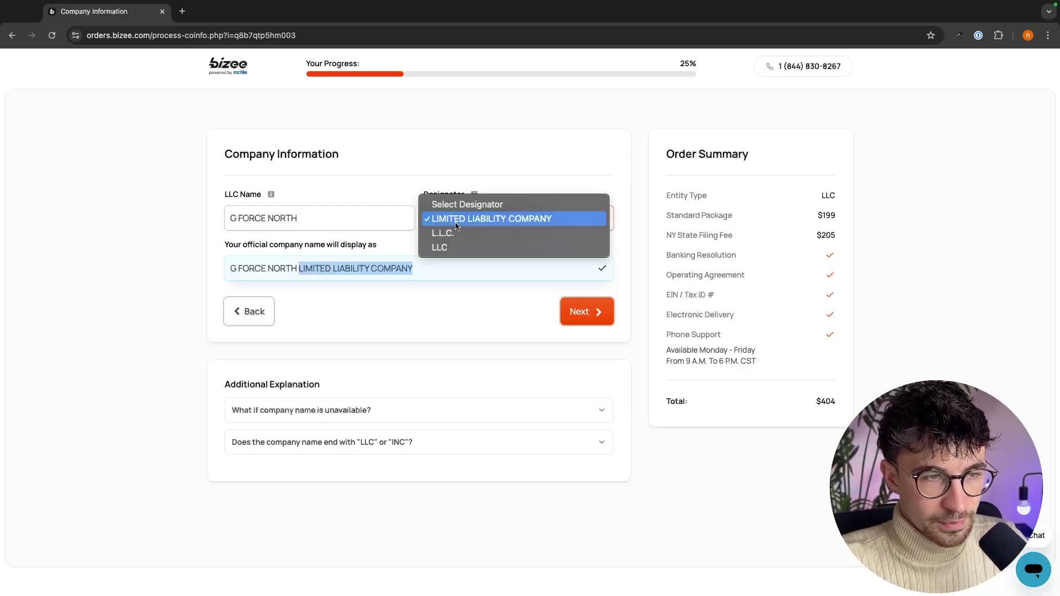
pyautogui.click(459, 230)
# Step: Set the company name's designator to LLC and continue to the state filing time
pyautogui.click(500, 220)
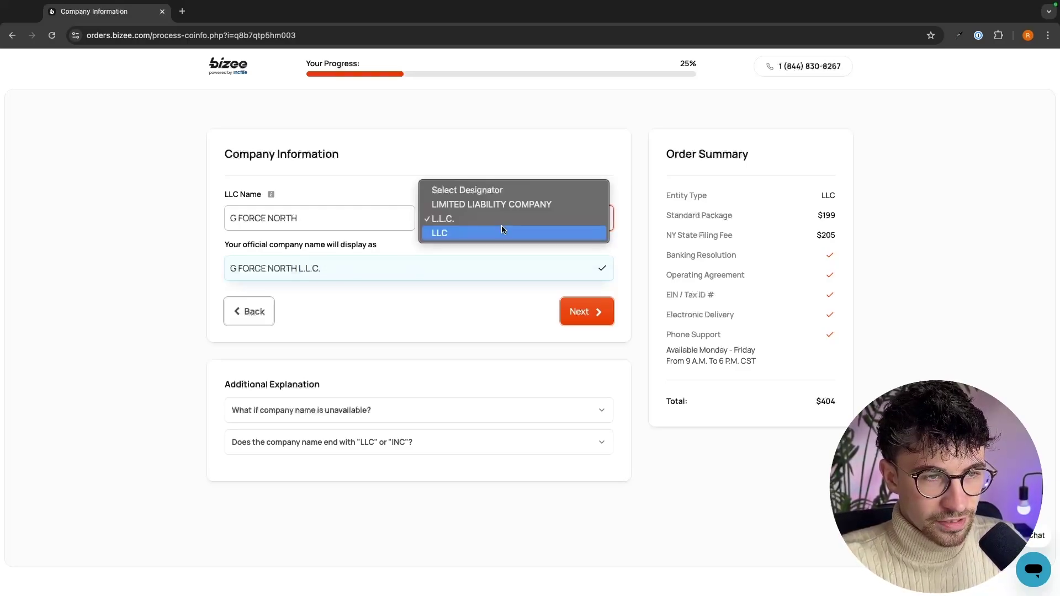
pyautogui.click(494, 229)
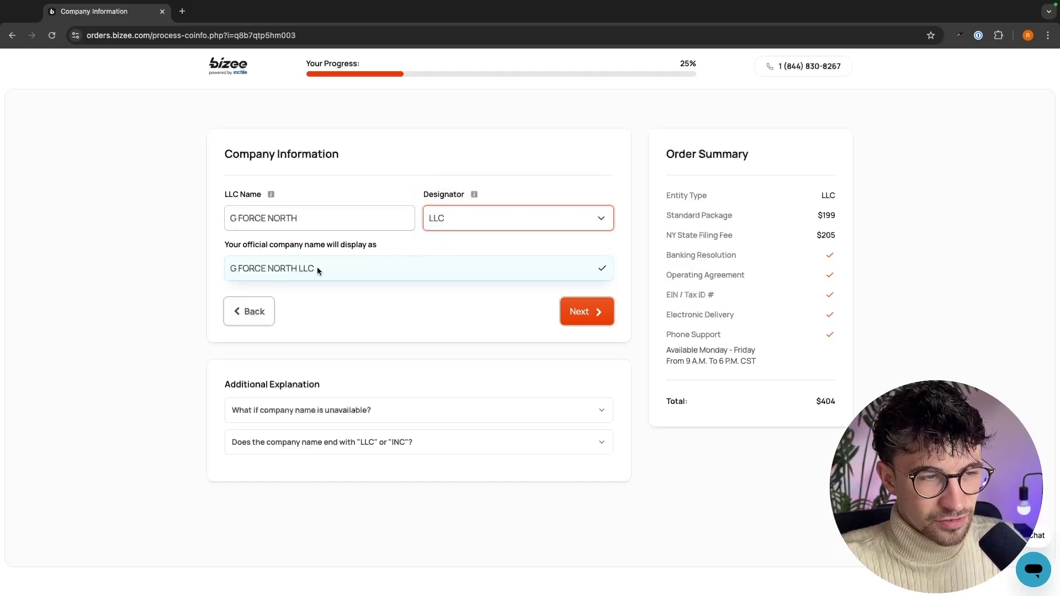
pyautogui.click(584, 318)
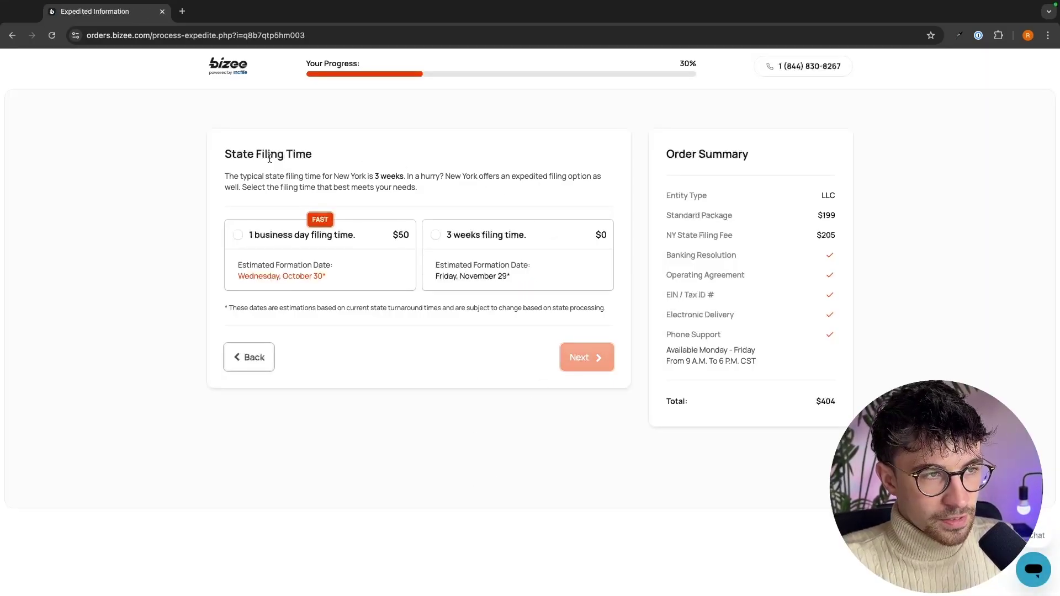
# Step: Read the state filing time information and try the 3 weeks and 1 business day filing options
pyautogui.moveTo(222, 154); pyautogui.dragTo(340, 158)
pyautogui.click(299, 178)
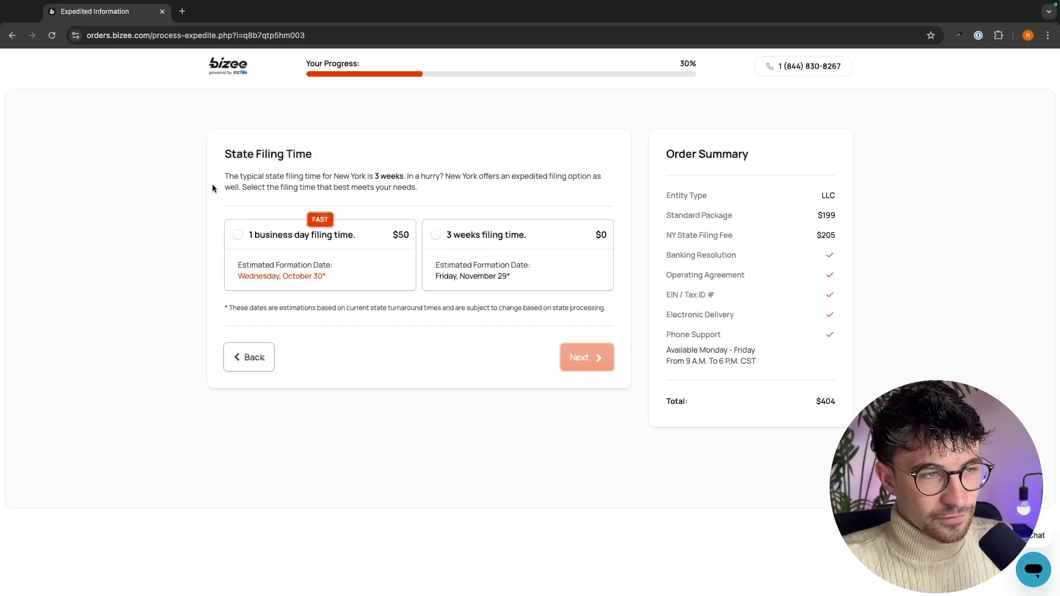
pyautogui.click(489, 236)
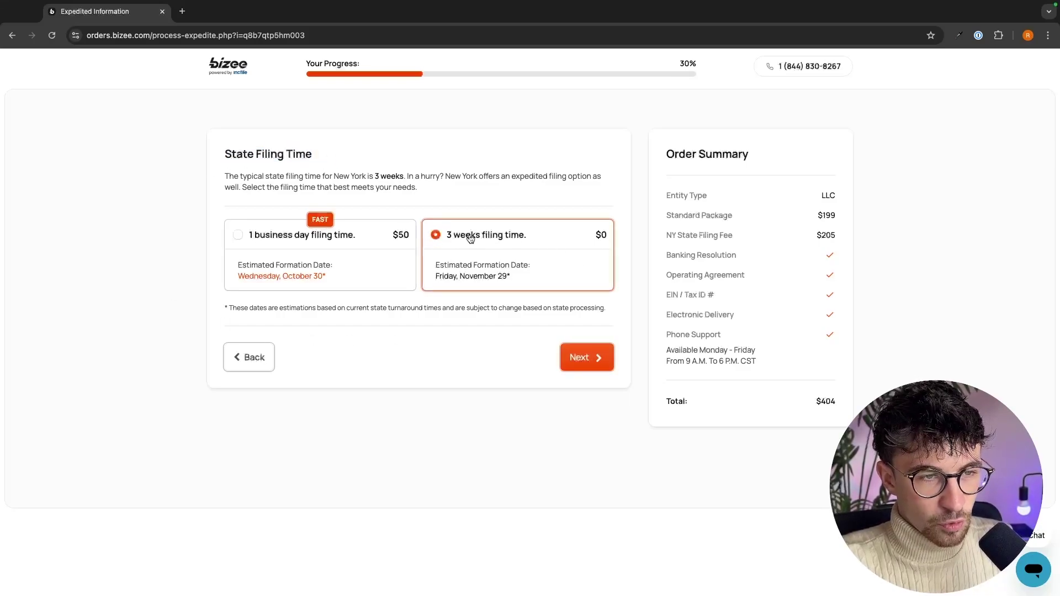
pyautogui.moveTo(438, 242); pyautogui.dragTo(532, 239)
pyautogui.click(591, 239)
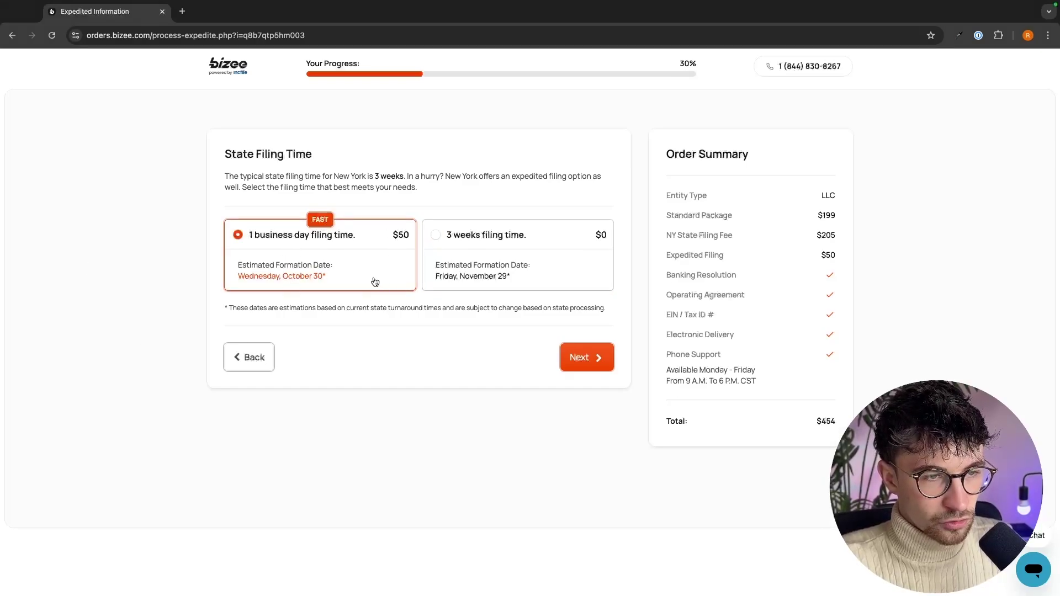
pyautogui.click(331, 268)
pyautogui.click(334, 265)
# Step: Choose the 3 weeks filing time and proceed past the contact person details to the company address information
pyautogui.click(490, 273)
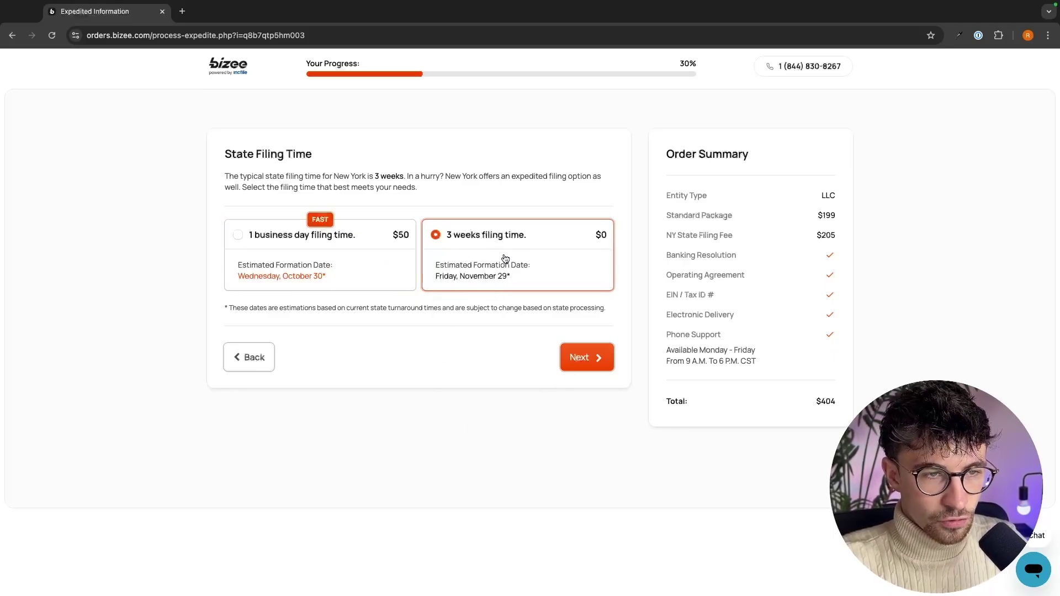
pyautogui.click(578, 356)
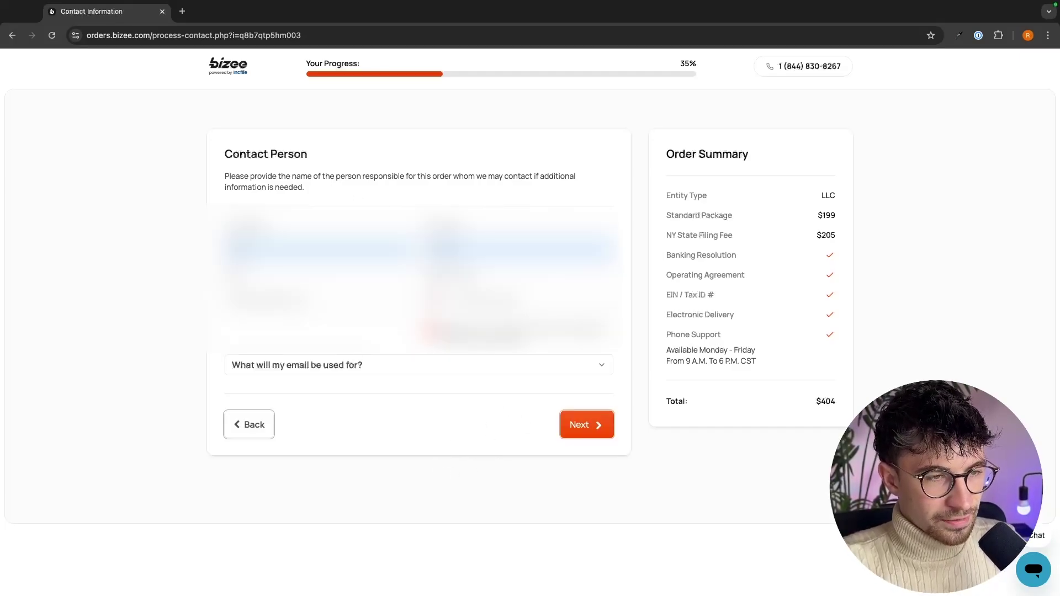
pyautogui.click(588, 434)
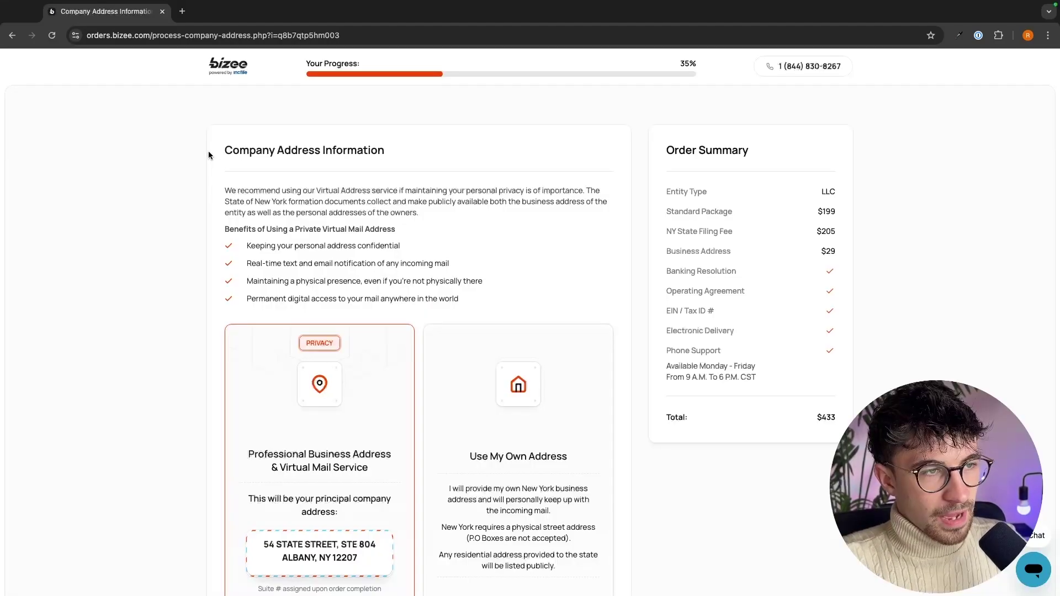
# Step: Compare the company address options and try selecting Use My Own Address
pyautogui.moveTo(208, 156); pyautogui.dragTo(388, 155)
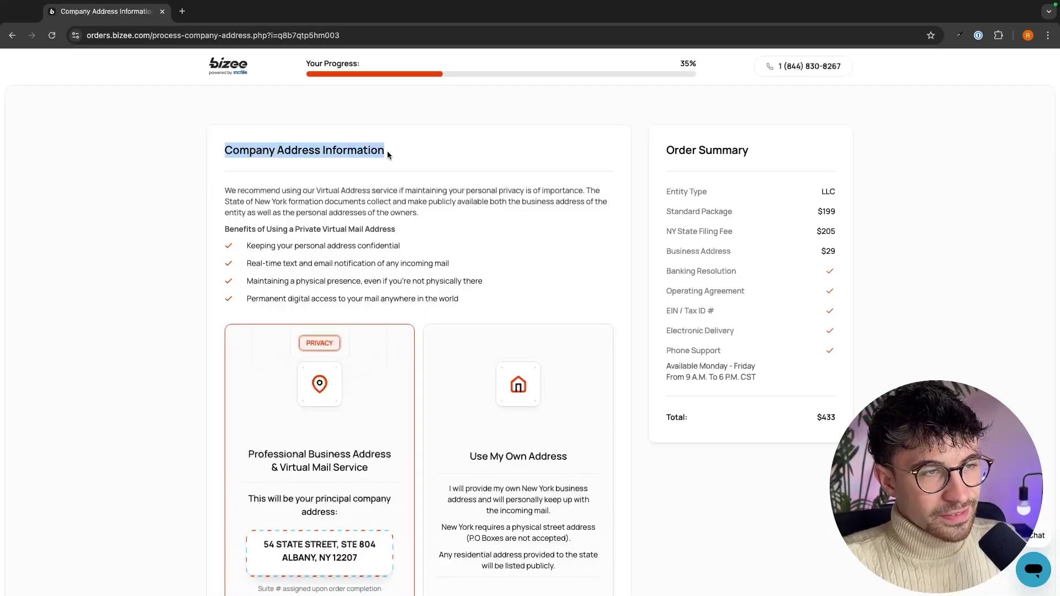
pyautogui.click(435, 184)
pyautogui.scroll(-5, 435, 184)
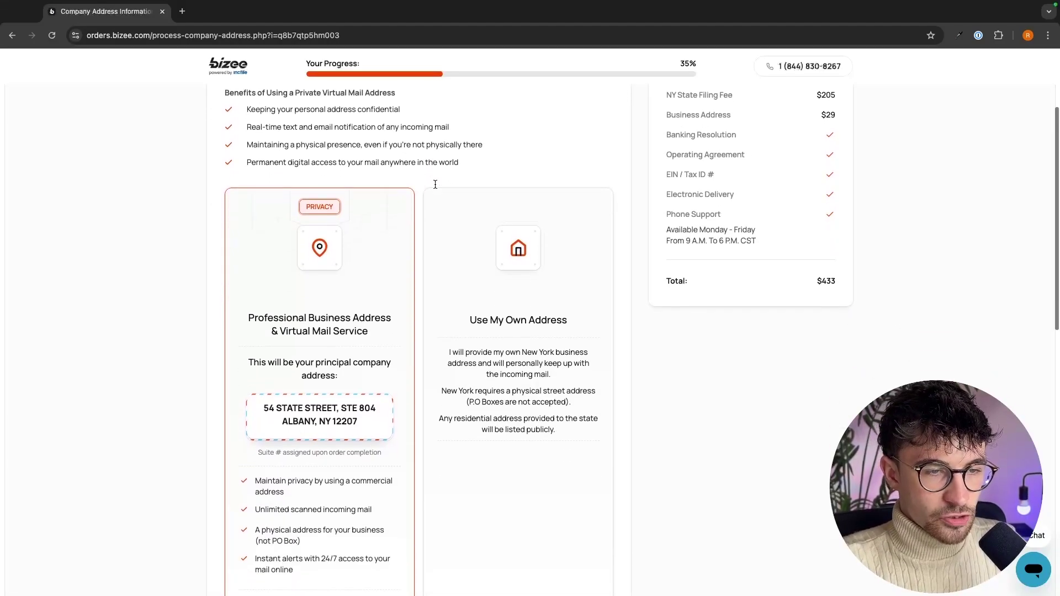
pyautogui.scroll(-2, 435, 183)
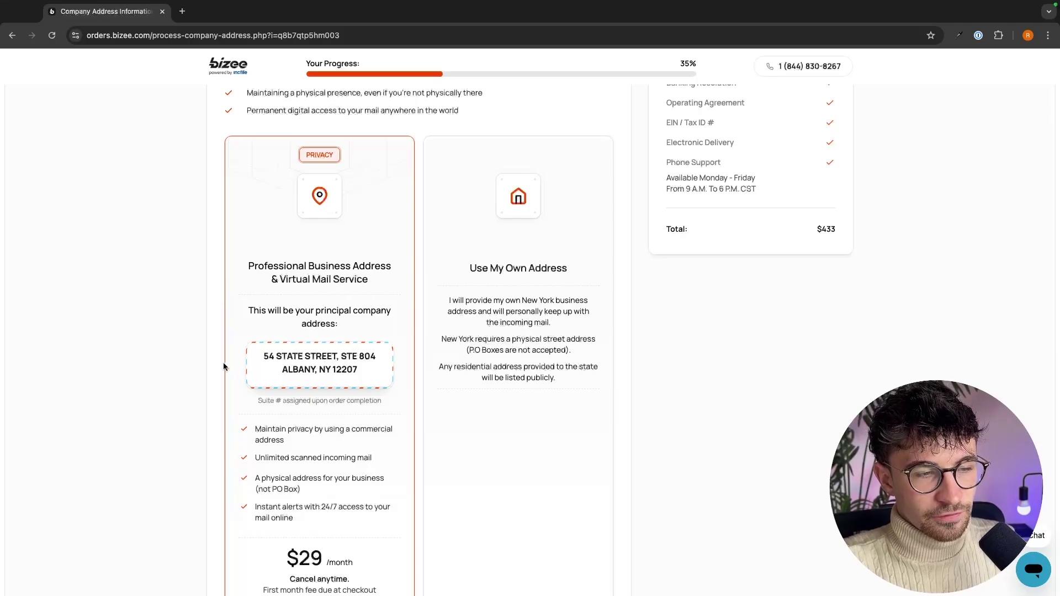
pyautogui.scroll(2, 331, 376)
pyautogui.click(527, 339)
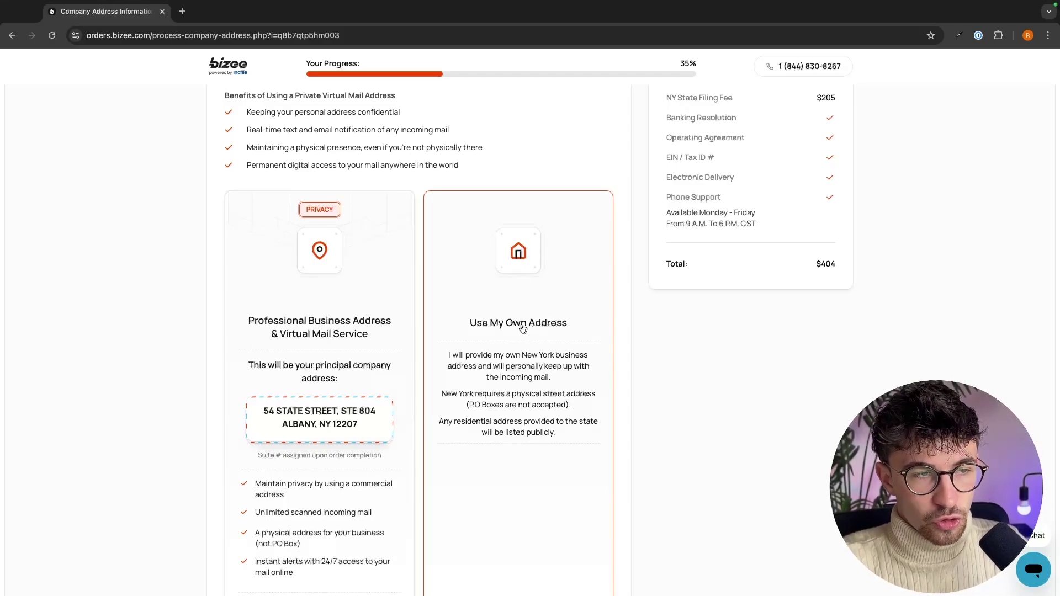
# Step: Read the virtual address recommendation and highlight the listed benefits of a private virtual mail address
pyautogui.scroll(3, 527, 325)
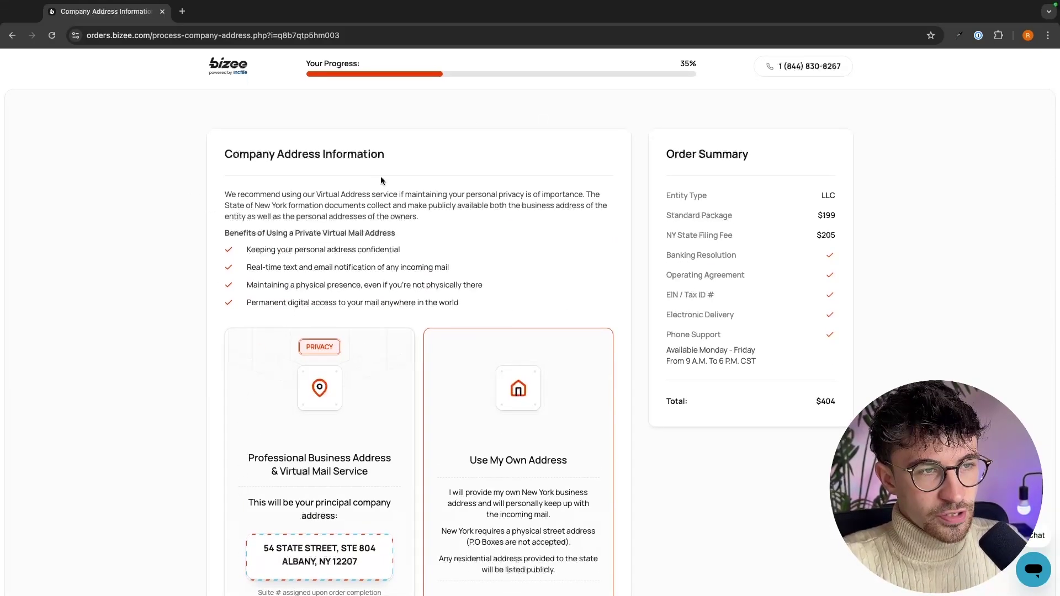
pyautogui.moveTo(286, 194); pyautogui.dragTo(575, 196)
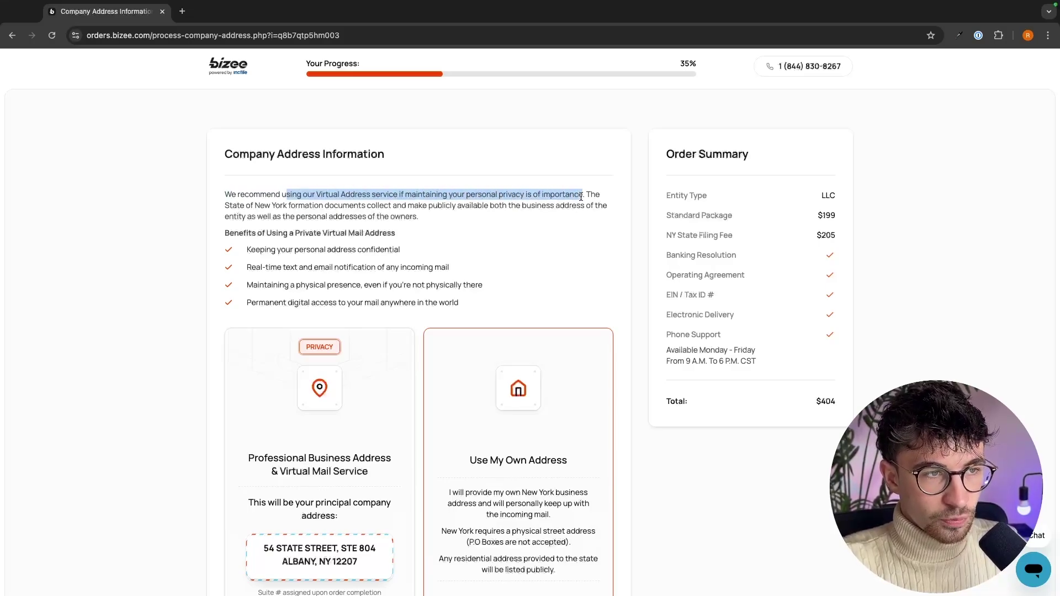
pyautogui.click(586, 197)
pyautogui.moveTo(217, 239); pyautogui.dragTo(421, 254)
pyautogui.click(415, 252)
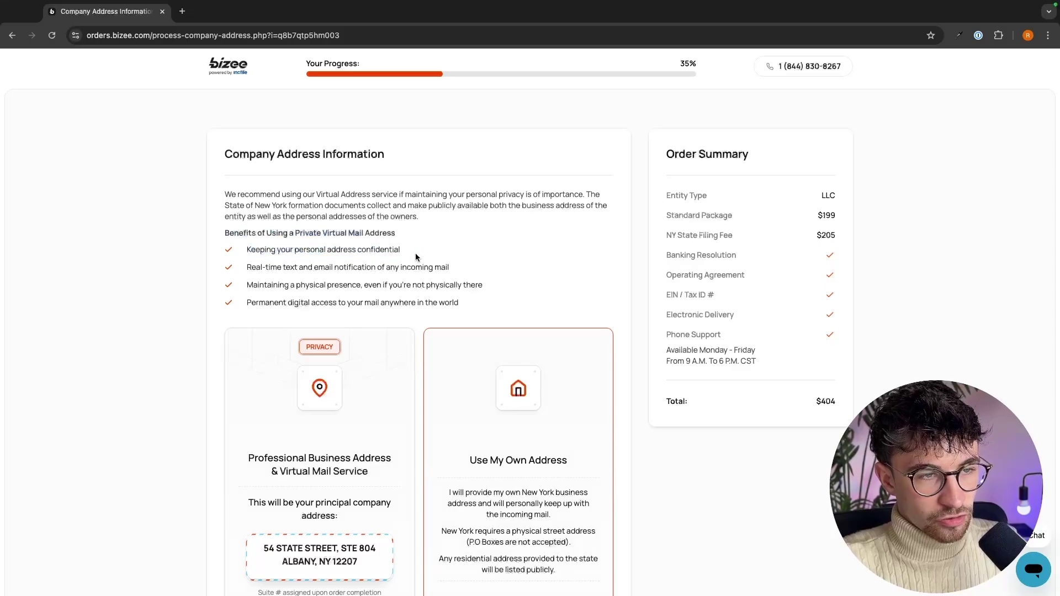
pyautogui.moveTo(232, 267); pyautogui.dragTo(458, 272)
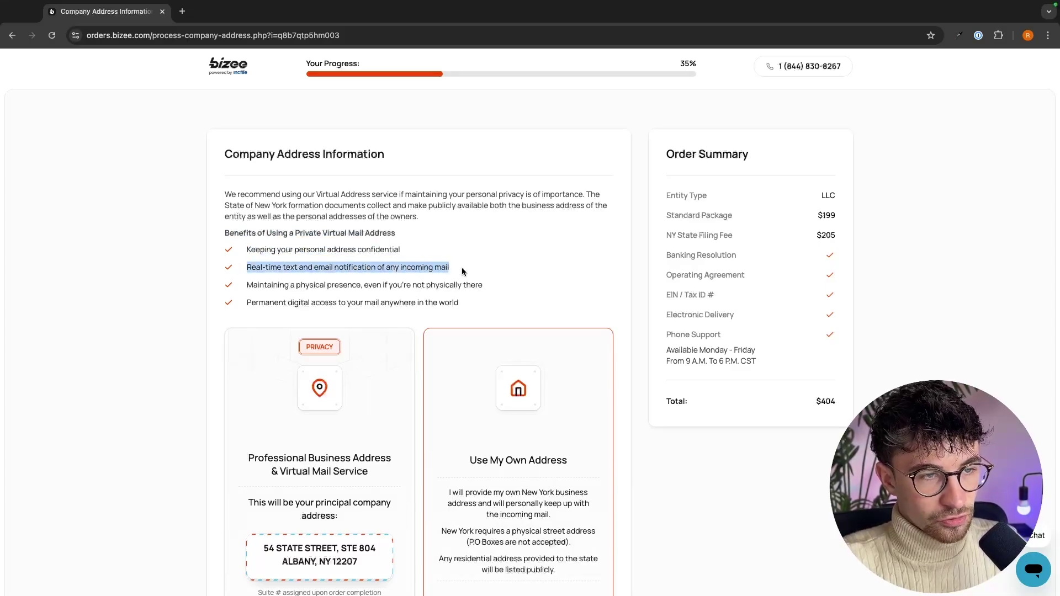
pyautogui.click(461, 267)
pyautogui.scroll(-1, 440, 267)
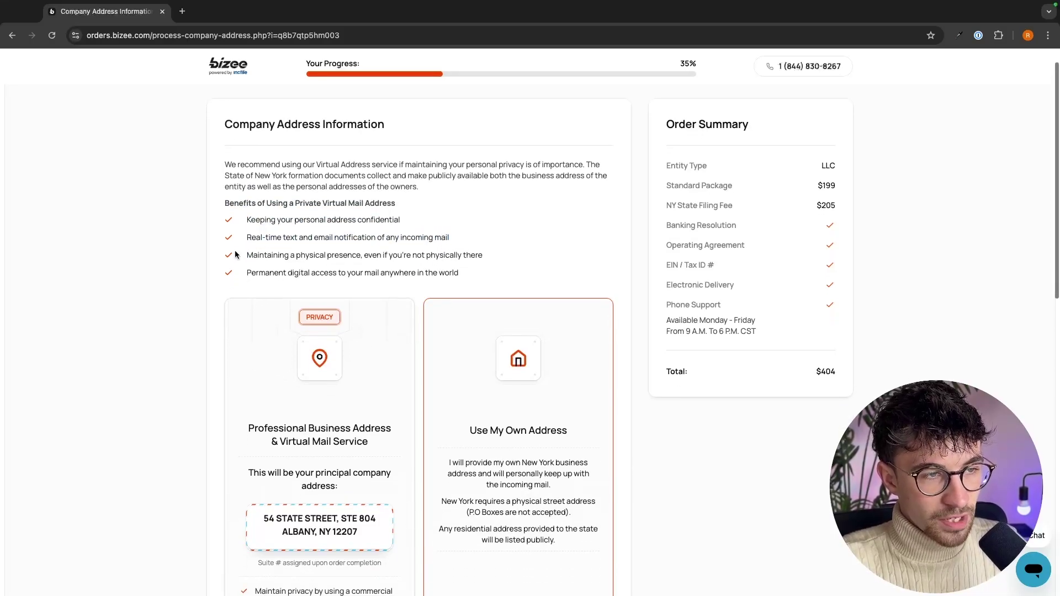
pyautogui.moveTo(235, 255); pyautogui.dragTo(499, 254)
pyautogui.scroll(-1, 491, 256)
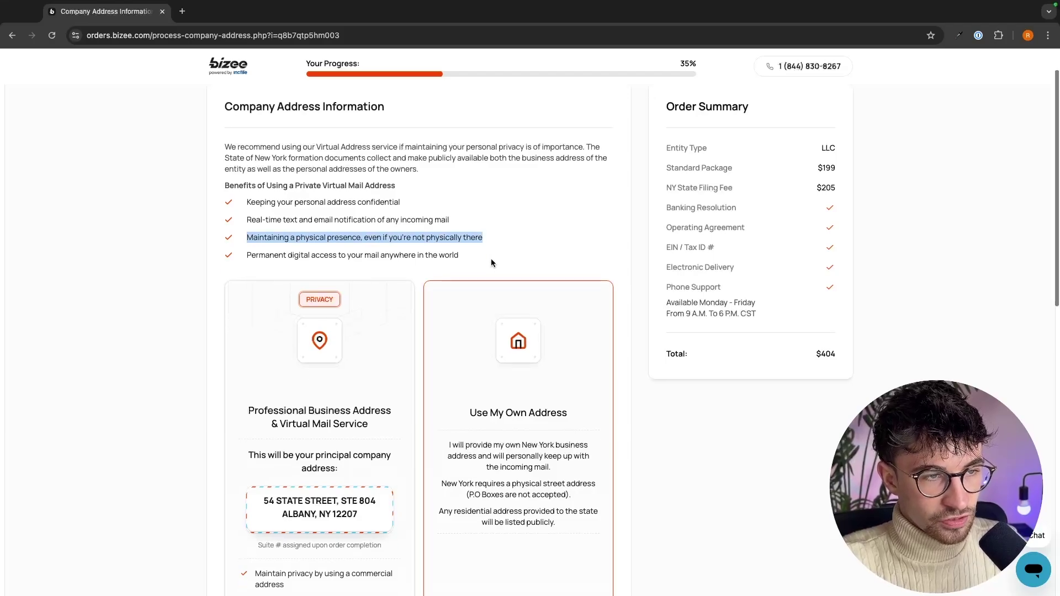
pyautogui.moveTo(240, 256); pyautogui.dragTo(497, 256)
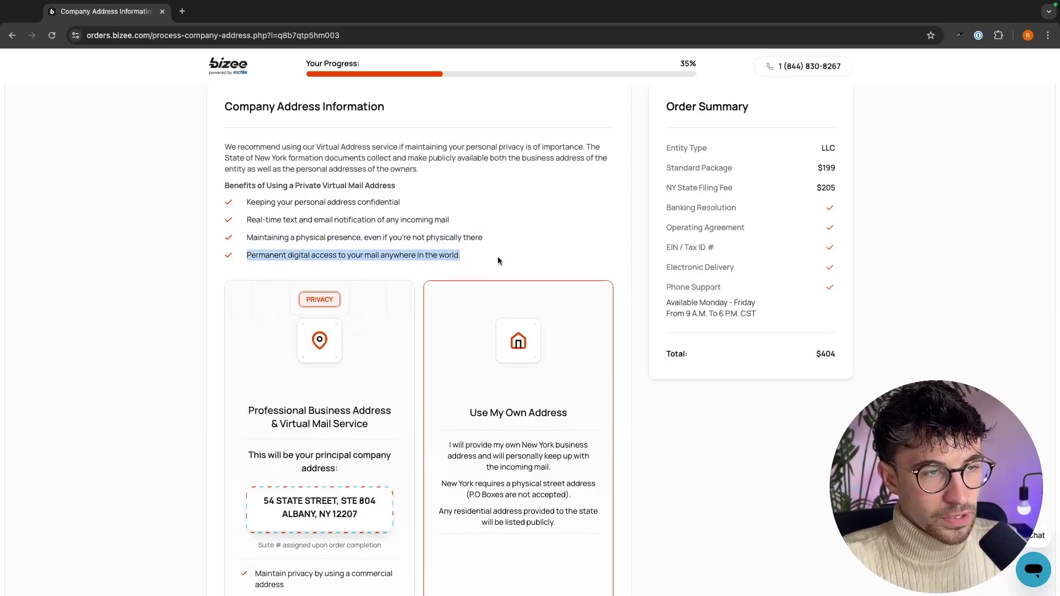
pyautogui.click(458, 263)
# Step: Select the Professional Business Address & Virtual Mail Service as the company's address option
pyautogui.scroll(-3, 436, 254)
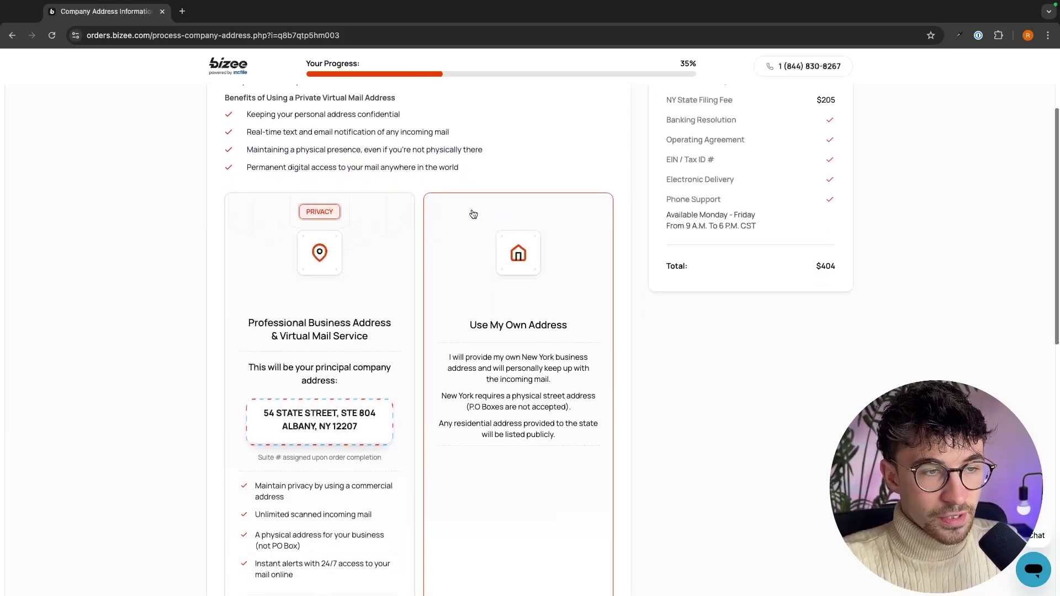
pyautogui.scroll(-1, 473, 214)
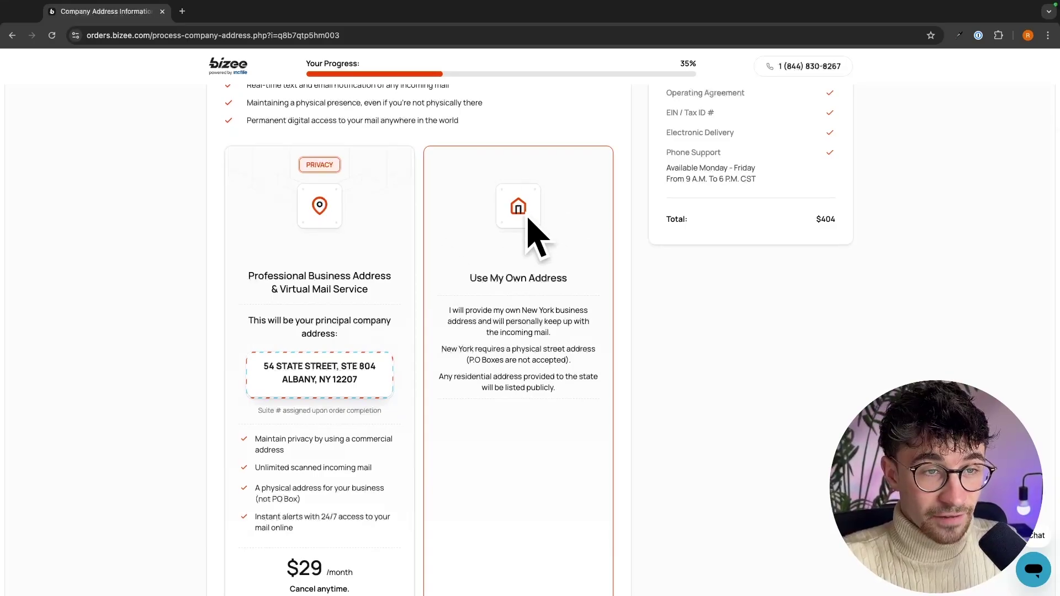
pyautogui.scroll(-1, 553, 265)
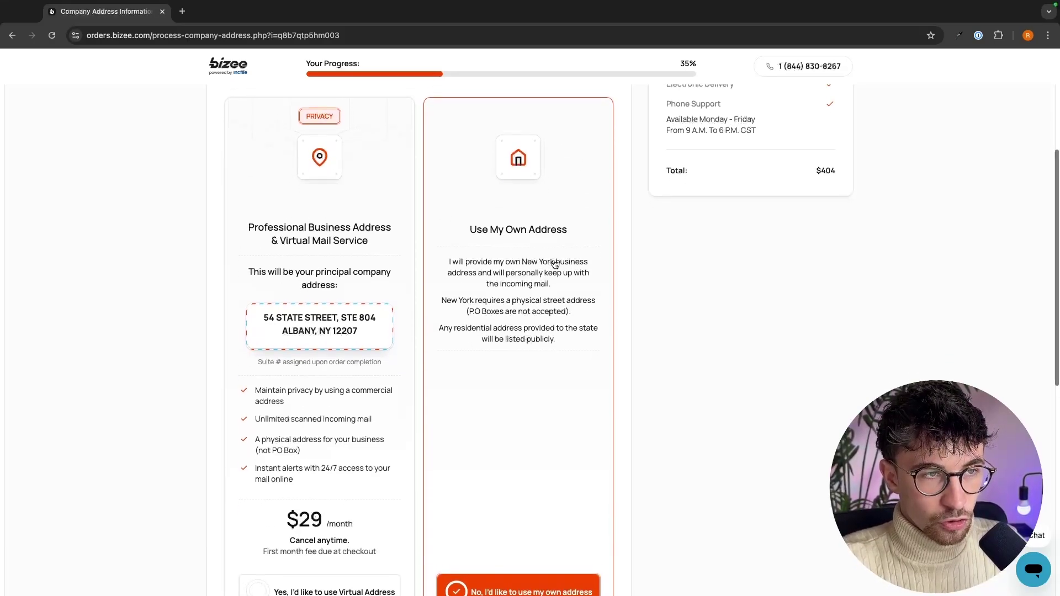
pyautogui.click(281, 200)
pyautogui.scroll(-1, 418, 429)
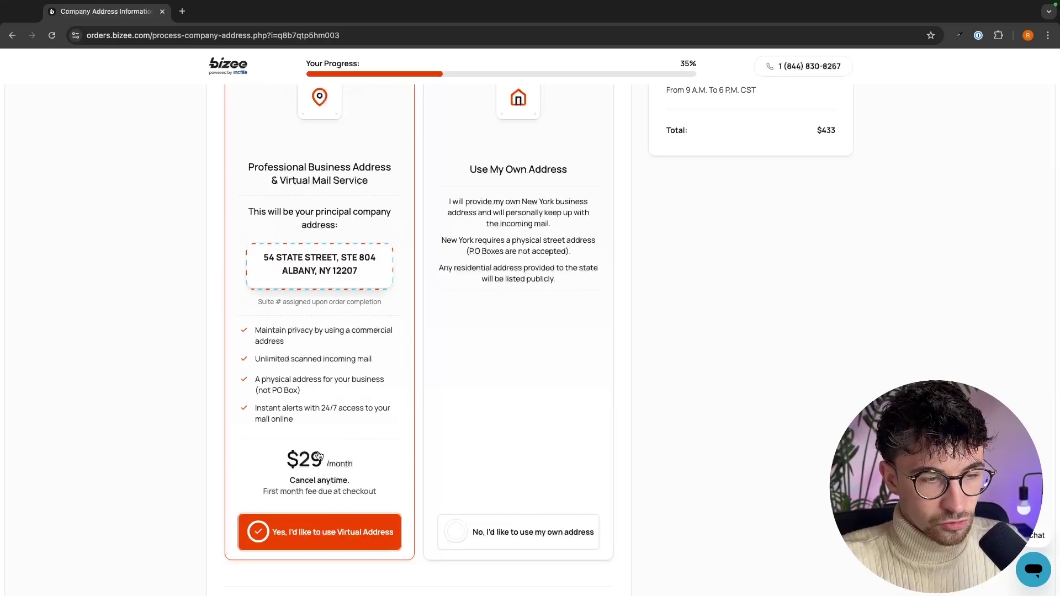
# Step: Try the Use My Own Address option and view its company address form, and return to the virtual address option
pyautogui.scroll(-6, 355, 397)
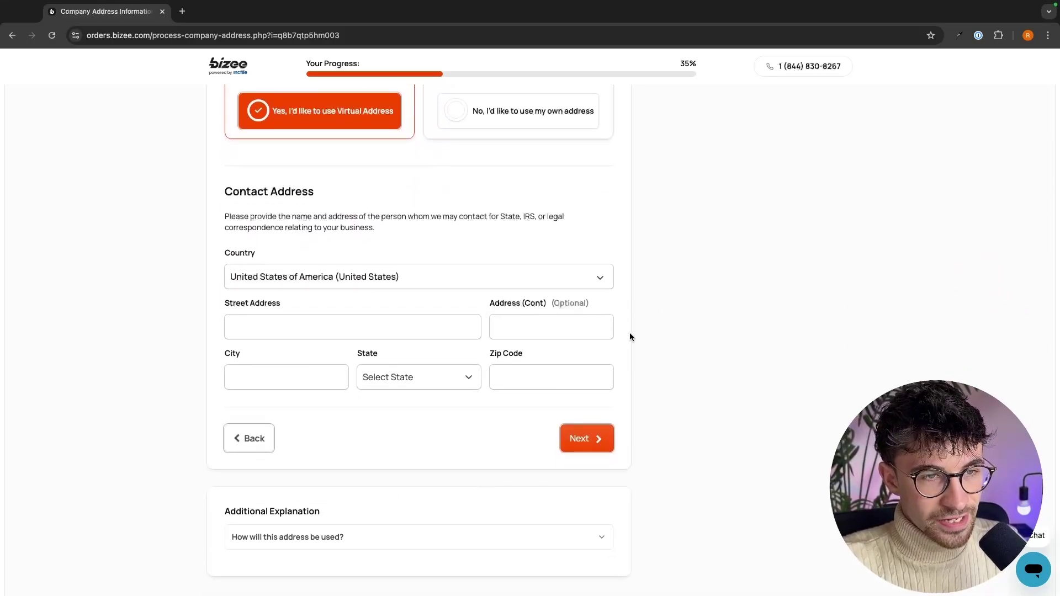
pyautogui.click(543, 111)
pyautogui.scroll(6, 551, 175)
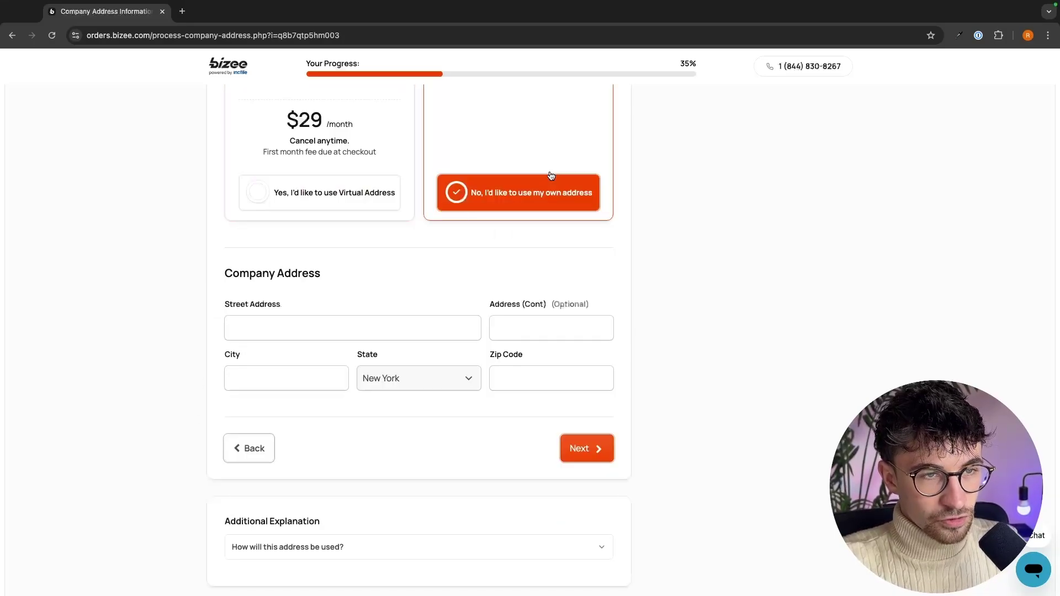
pyautogui.scroll(-5, 591, 142)
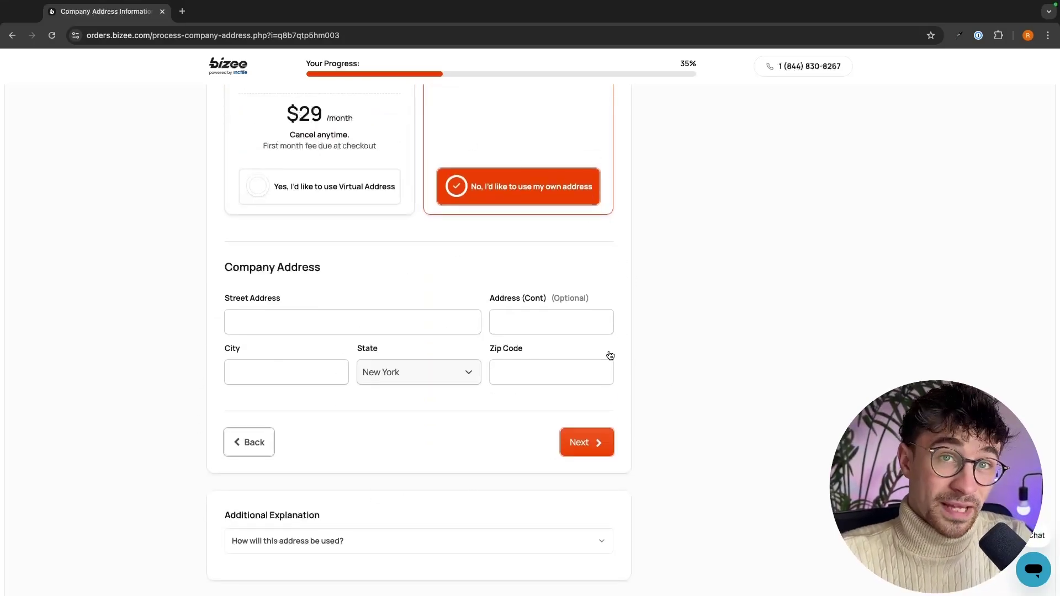
pyautogui.click(387, 186)
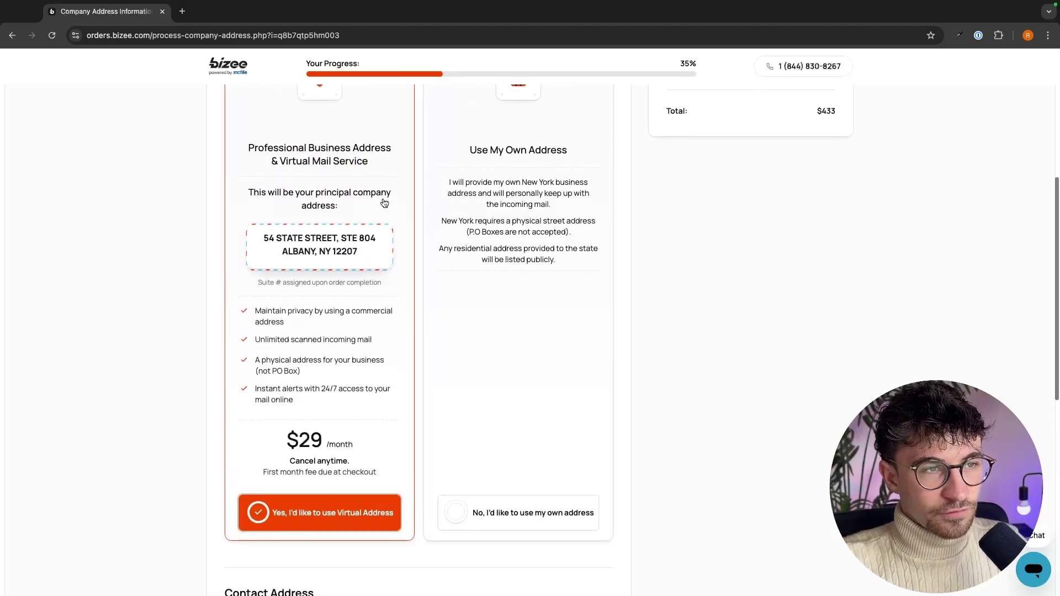
# Step: Keep the Professional Business Address & Virtual Mail Service and proceed past the contact address to the Premium Service Package offer
pyautogui.scroll(-5, 355, 364)
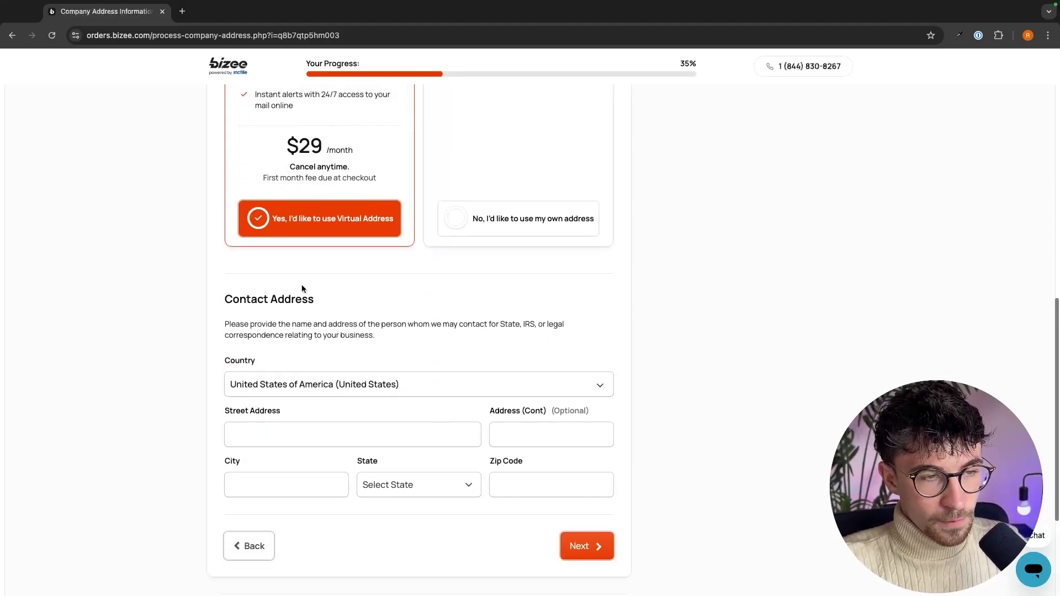
pyautogui.scroll(5, 317, 496)
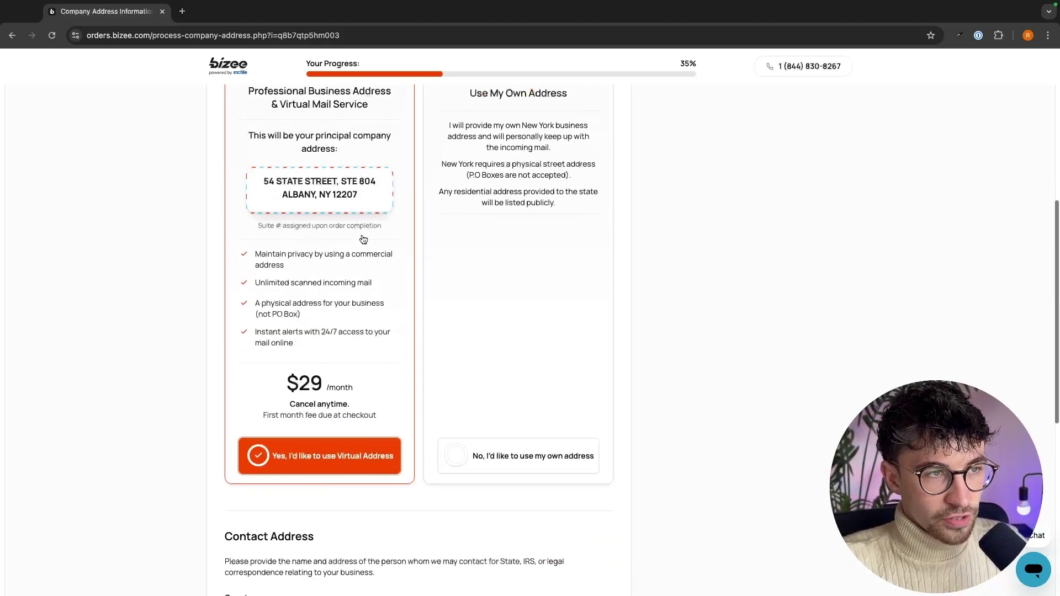
pyautogui.click(371, 201)
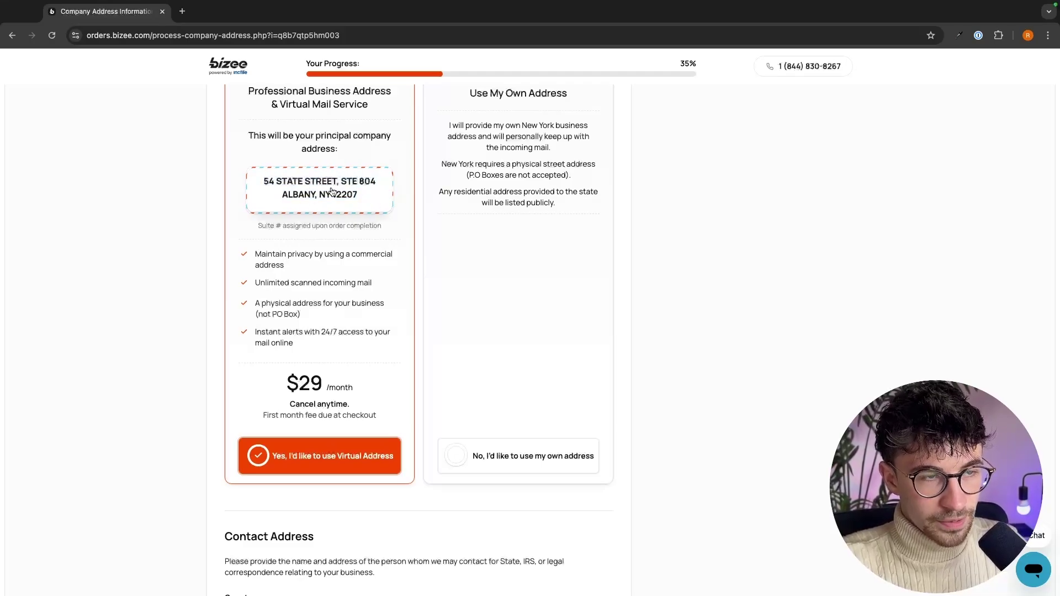
pyautogui.scroll(-5, 356, 218)
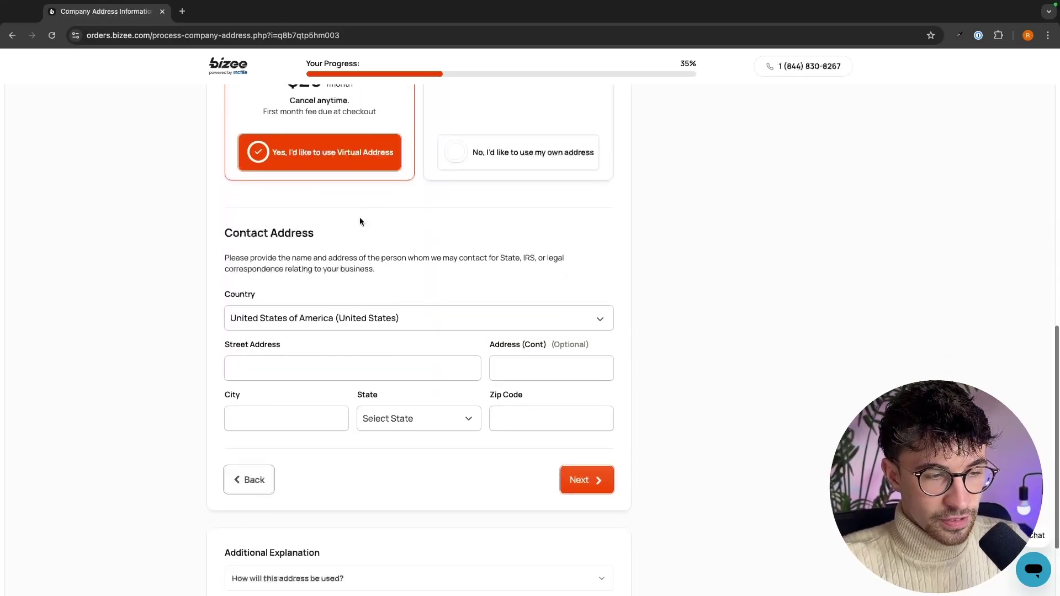
pyautogui.click(580, 488)
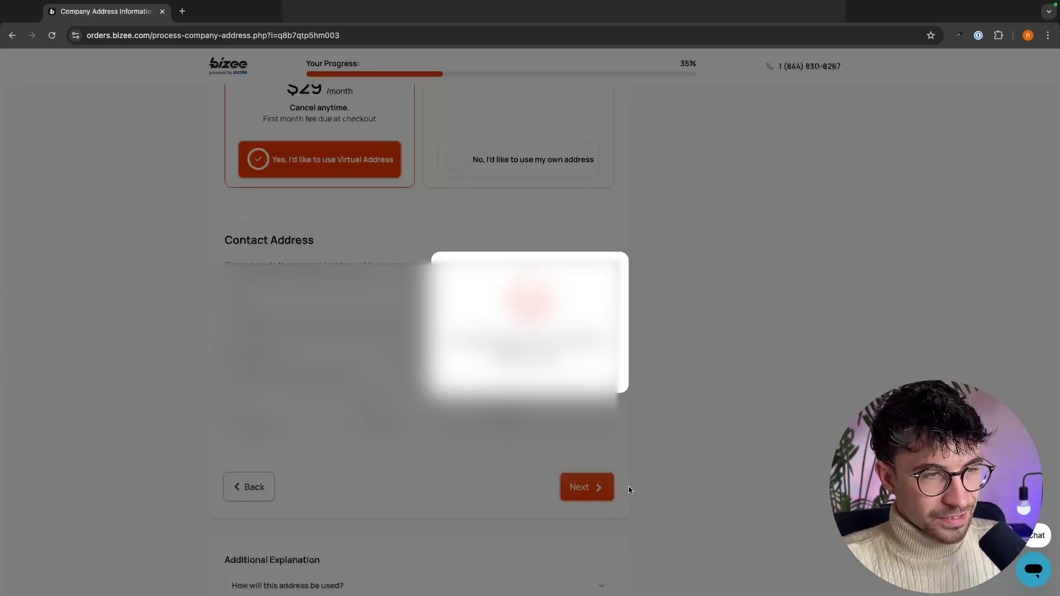
pyautogui.click(579, 393)
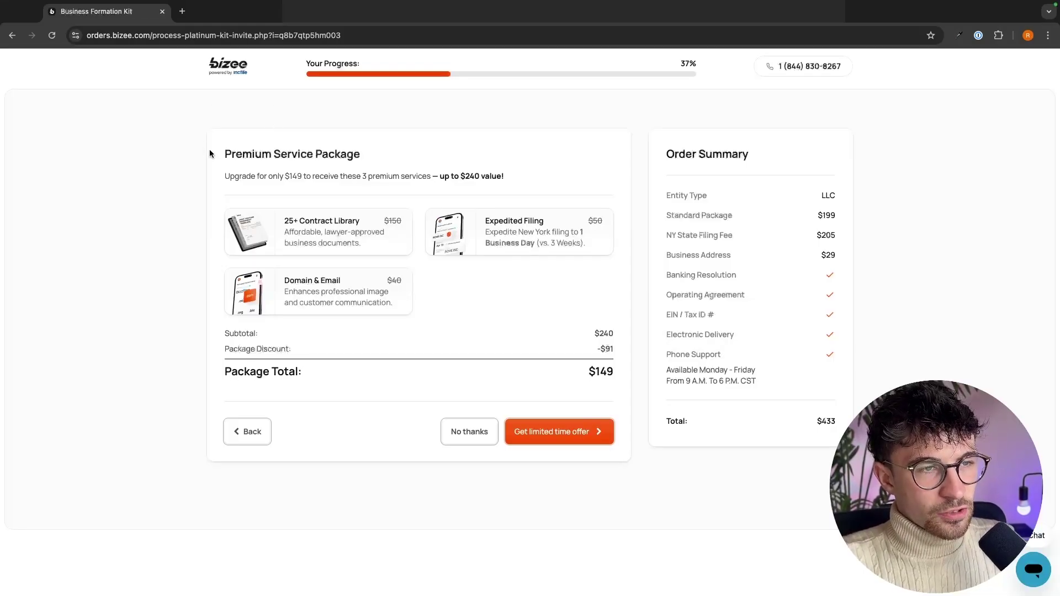
# Step: Review the contract library, domain and email, and expedited filing in the Premium Service Package, and decline the upgrade
pyautogui.moveTo(210, 154); pyautogui.dragTo(371, 159)
pyautogui.click(398, 161)
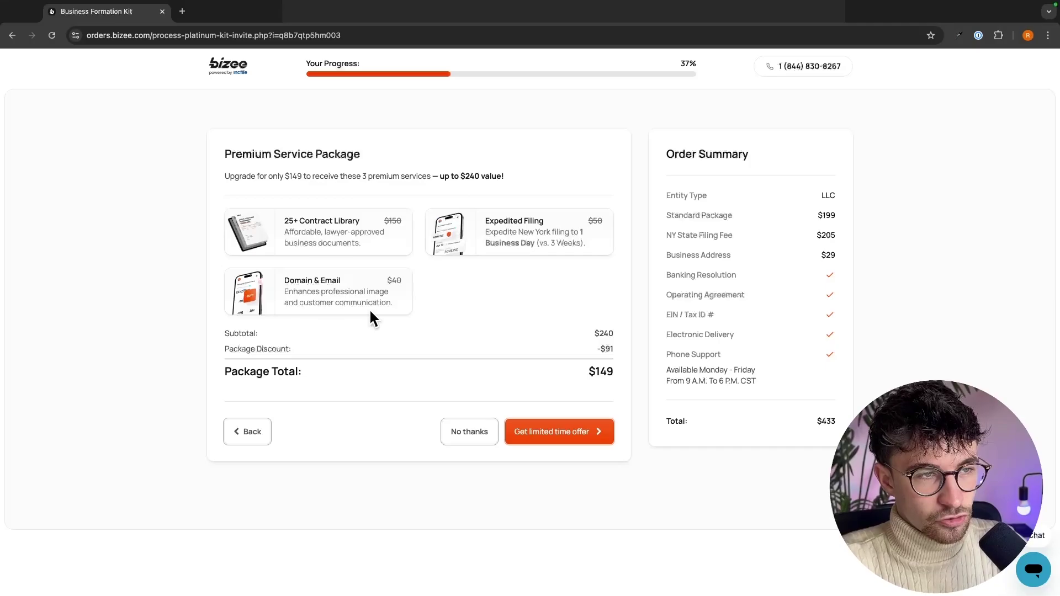
pyautogui.moveTo(285, 223); pyautogui.dragTo(389, 222)
pyautogui.click(426, 260)
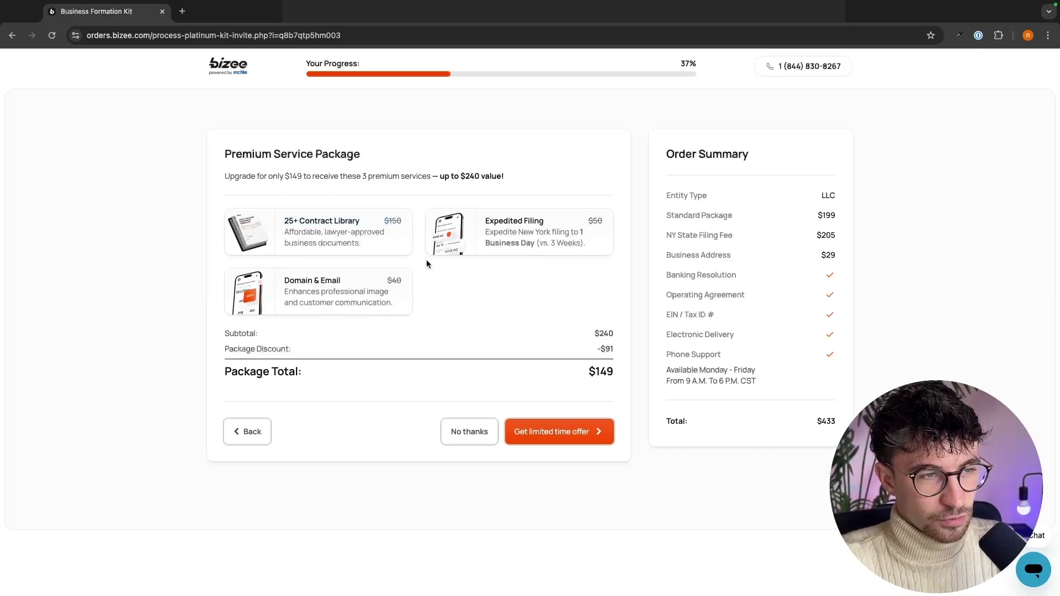
pyautogui.moveTo(285, 280); pyautogui.dragTo(363, 279)
pyautogui.moveTo(483, 222); pyautogui.dragTo(544, 222)
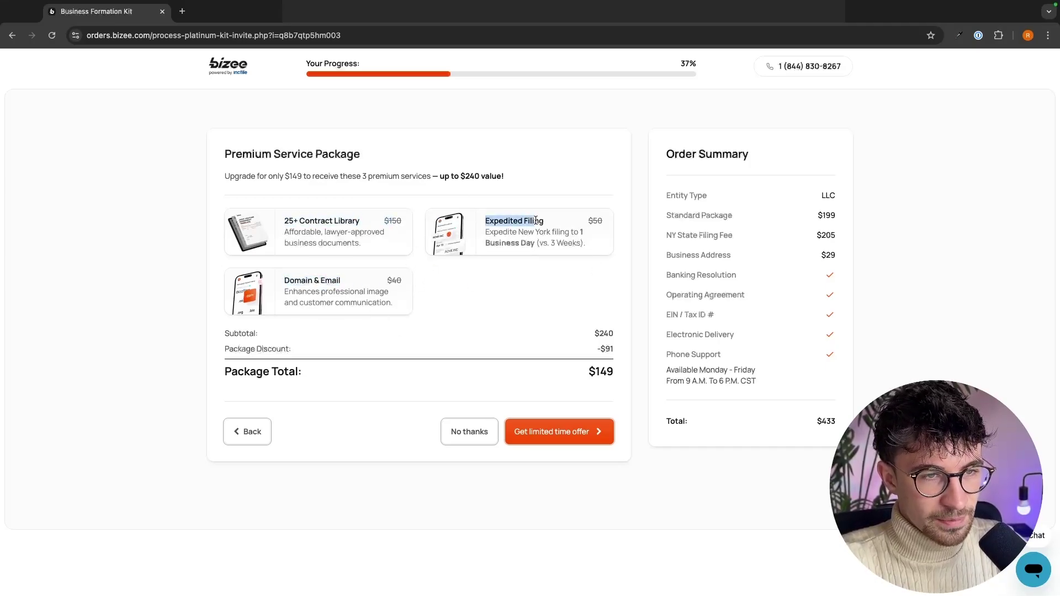
pyautogui.click(479, 187)
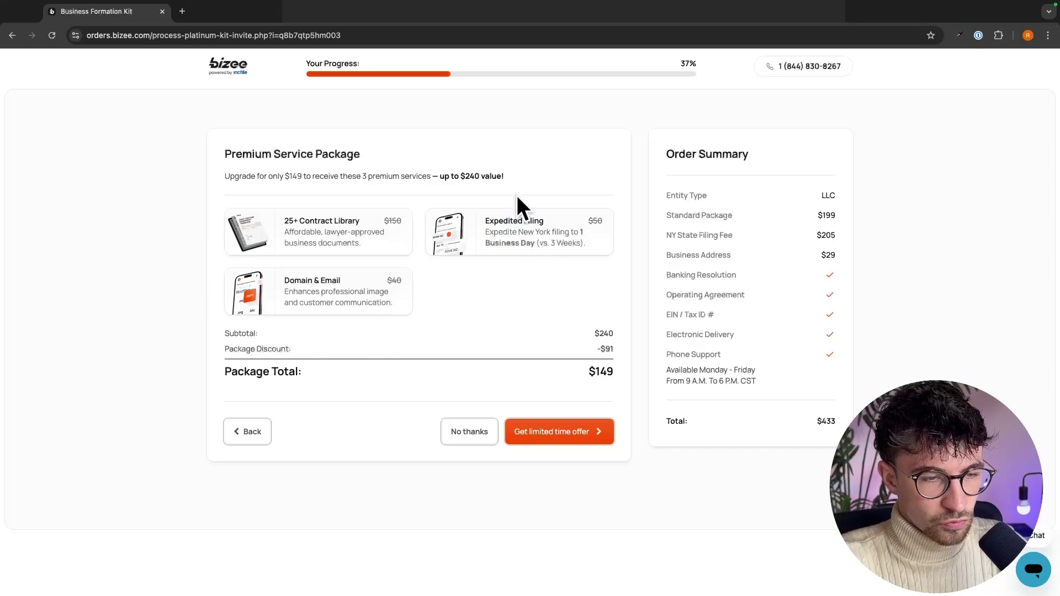
pyautogui.click(458, 436)
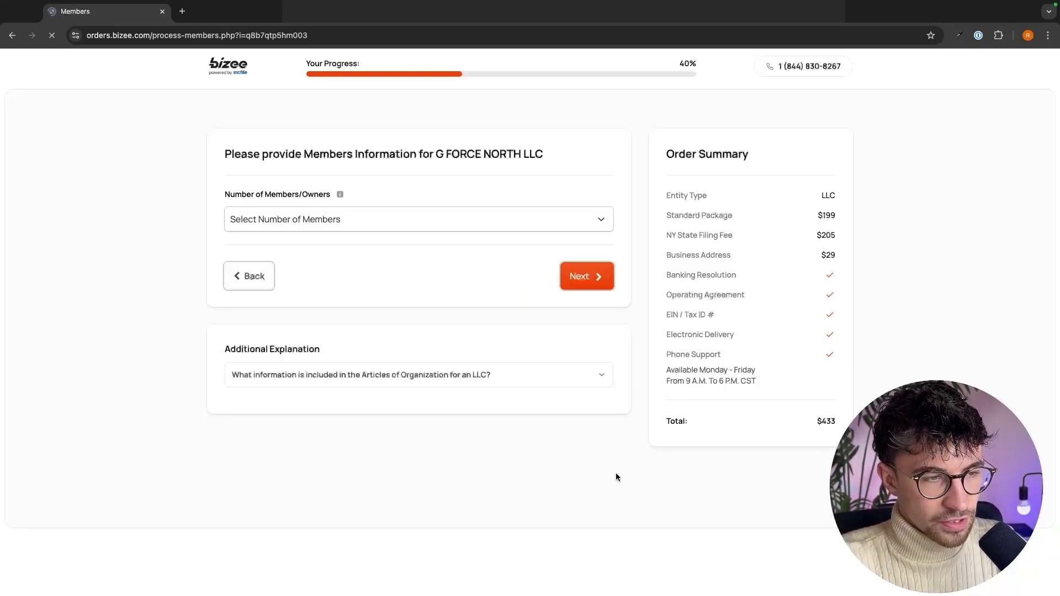
# Step: Set the number of members/owners of the LLC to 1
pyautogui.moveTo(226, 188); pyautogui.dragTo(324, 199)
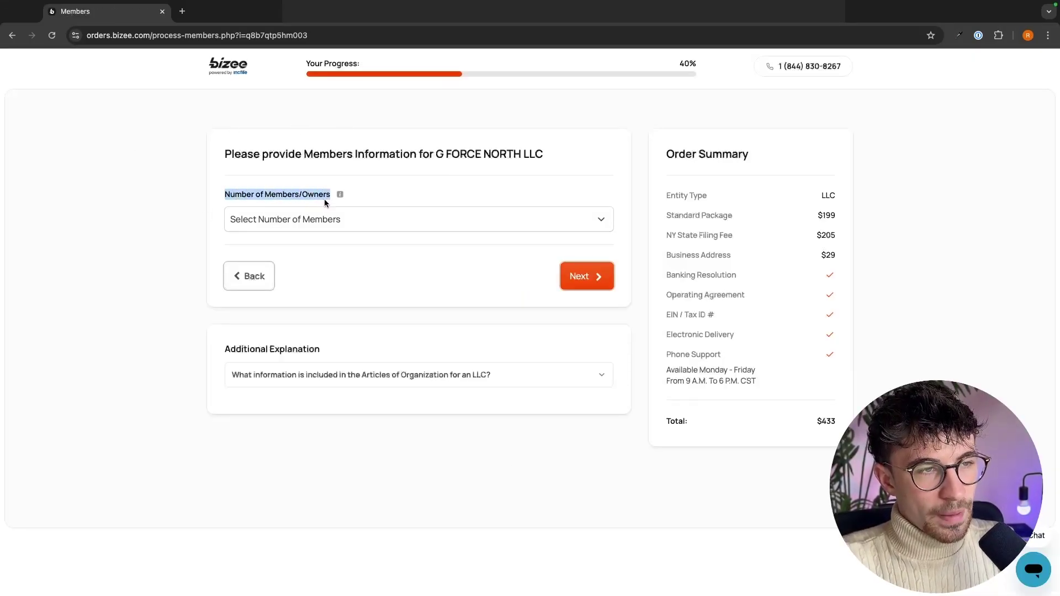
pyautogui.click(475, 193)
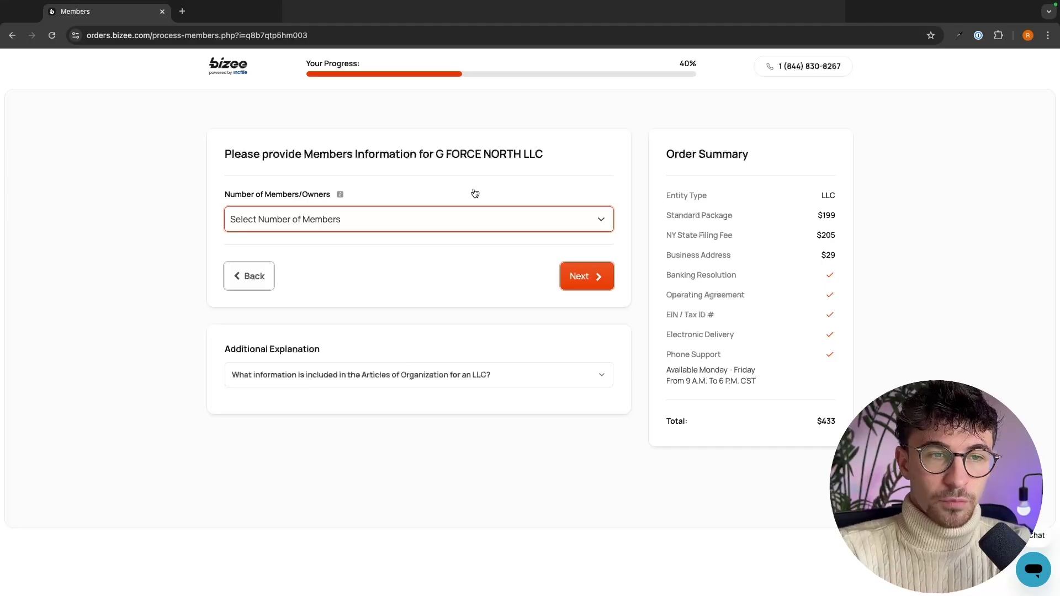
pyautogui.click(378, 224)
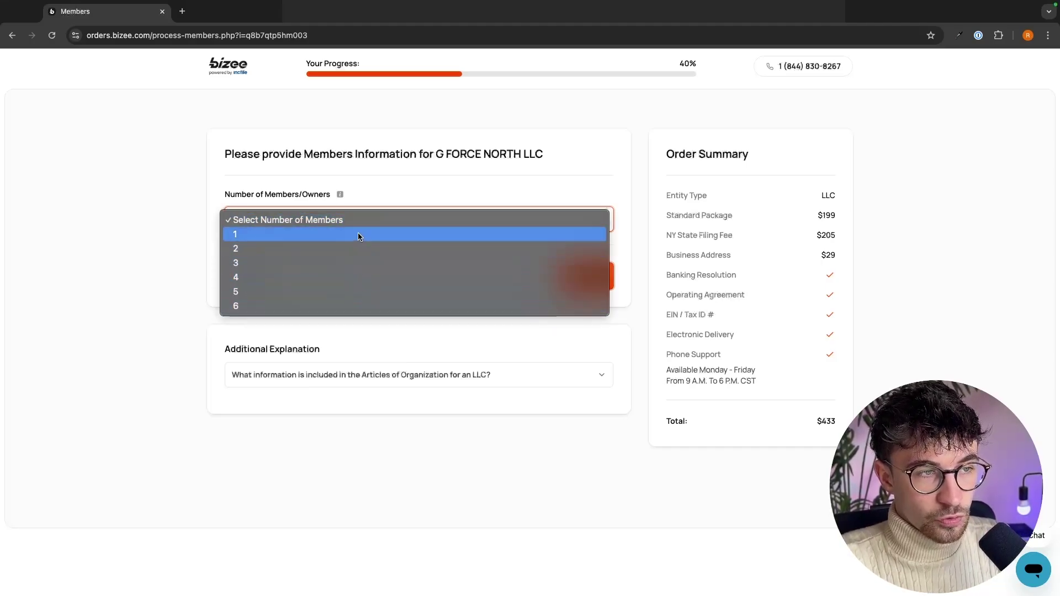
pyautogui.click(359, 236)
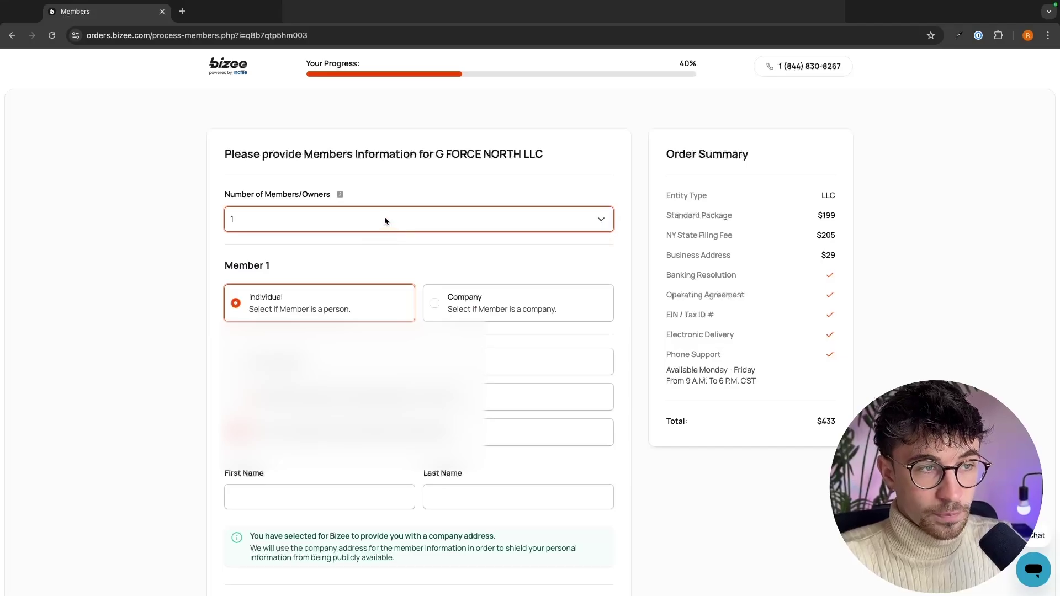
# Step: Try setting the number of members/owners to 2, and return it to 1
pyautogui.click(385, 220)
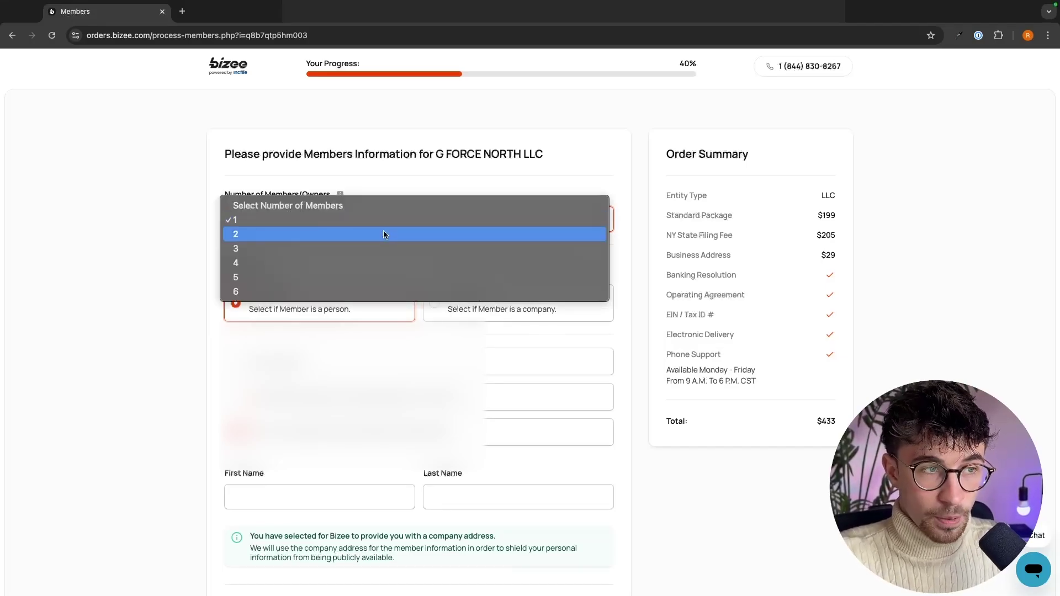
pyautogui.click(383, 234)
pyautogui.click(383, 225)
pyautogui.click(378, 207)
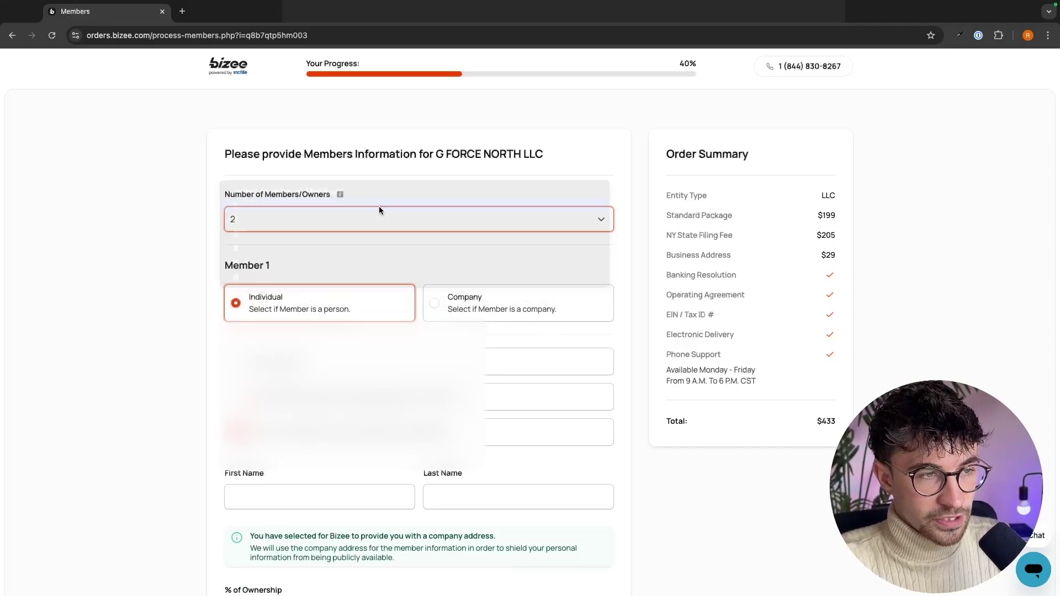
# Step: Review the Member 1 section and try Company as the member type to see its fields
pyautogui.scroll(-1, 429, 221)
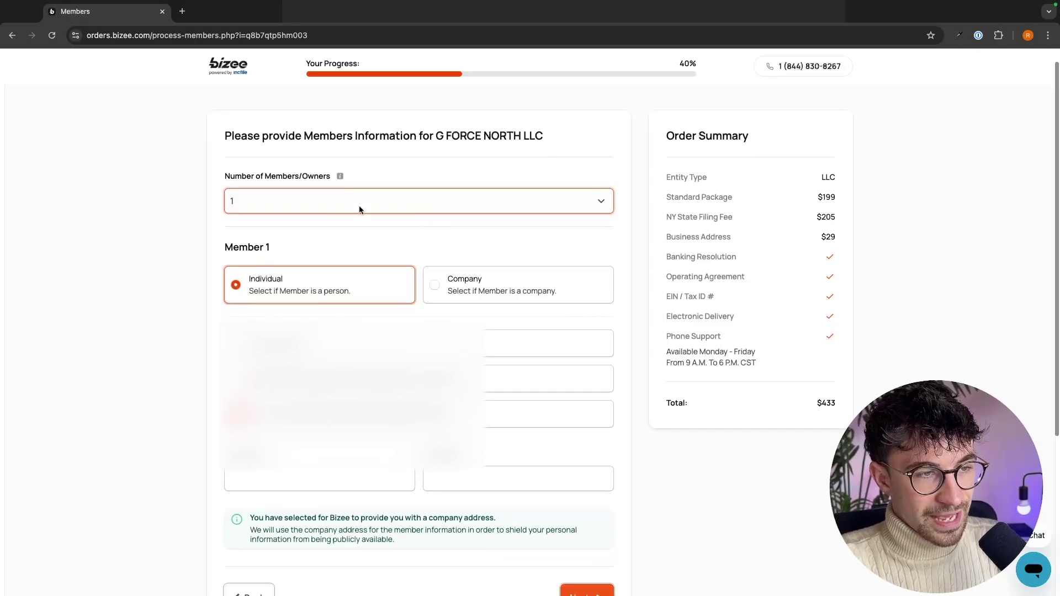
pyautogui.moveTo(220, 250); pyautogui.dragTo(290, 250)
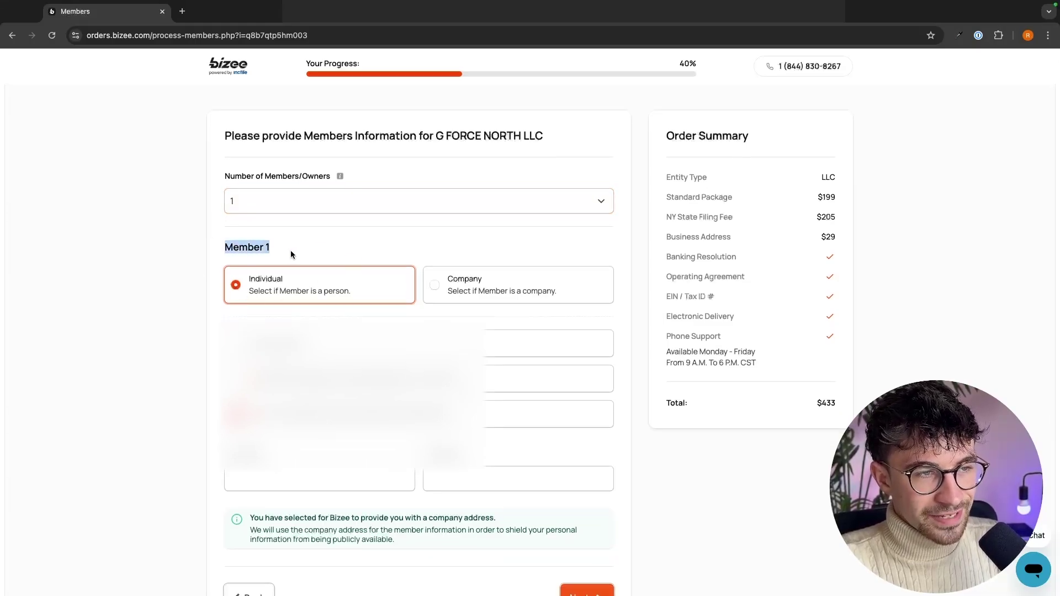
pyautogui.click(290, 250)
pyautogui.scroll(-1, 295, 249)
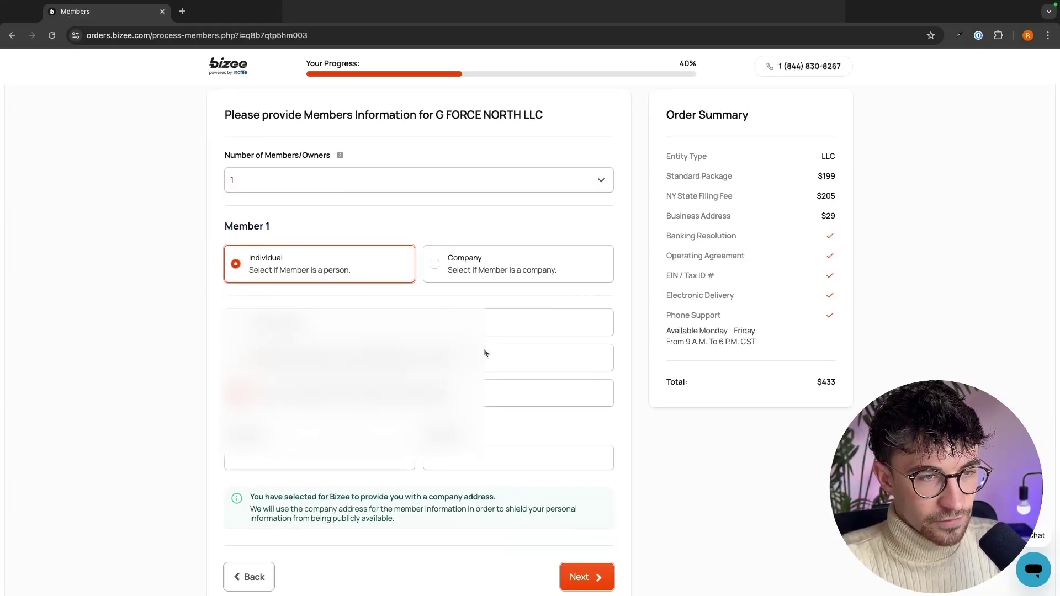
pyautogui.click(535, 256)
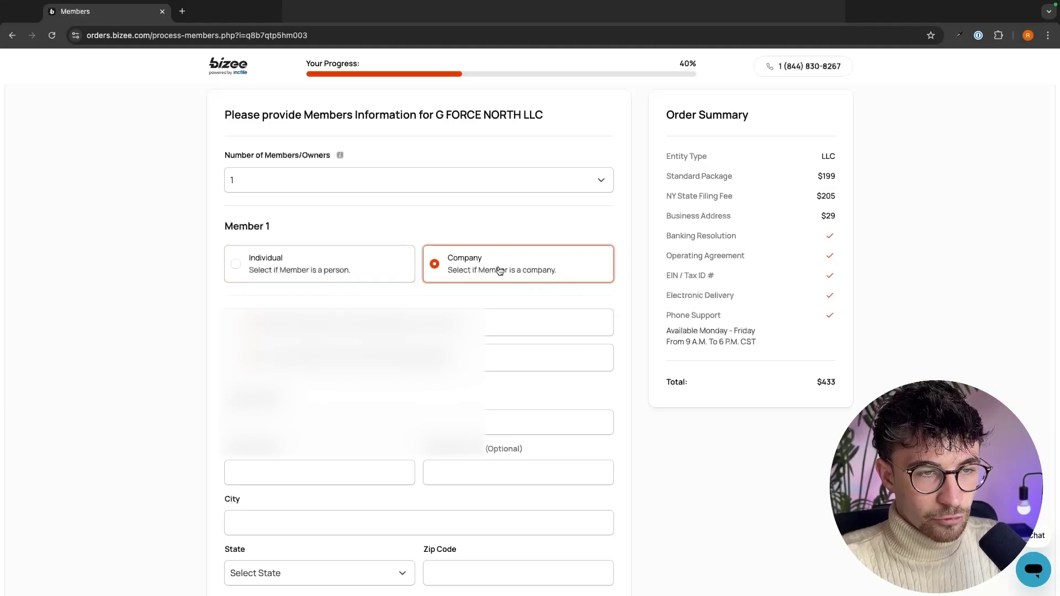
pyautogui.scroll(-1, 501, 268)
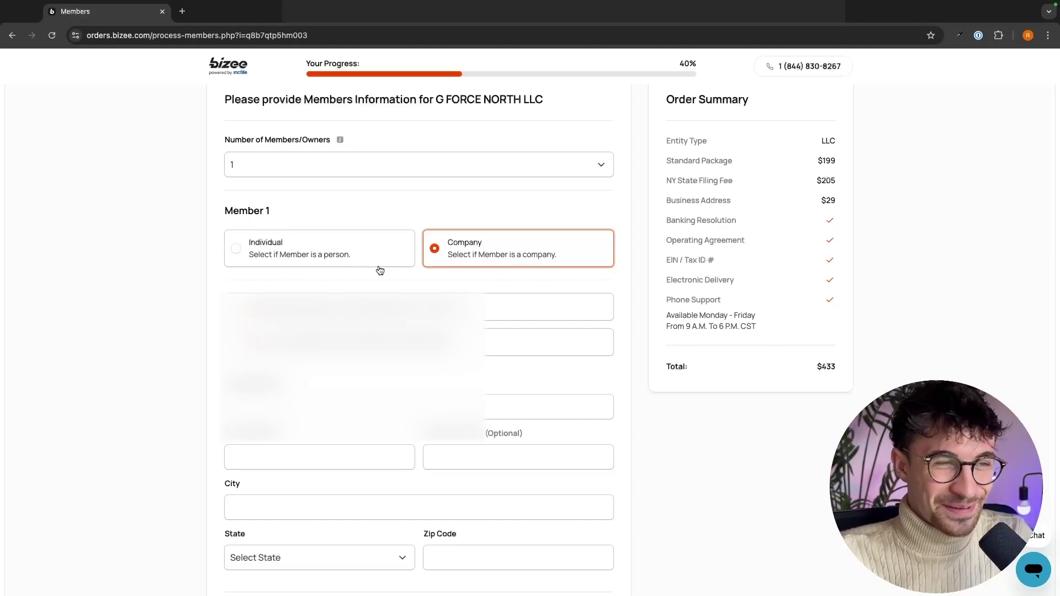
# Step: Set Member 1 to Individual and proceed past the member details to the registered agent information
pyautogui.moveTo(378, 270); pyautogui.dragTo(346, 270)
pyautogui.click(232, 260)
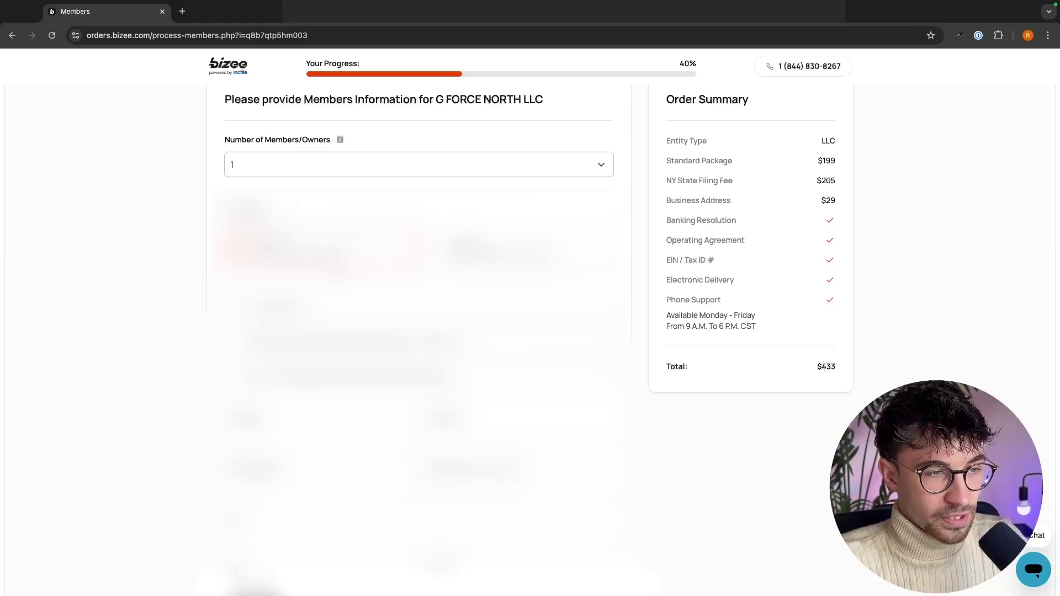
pyautogui.scroll(-4, 419, 331)
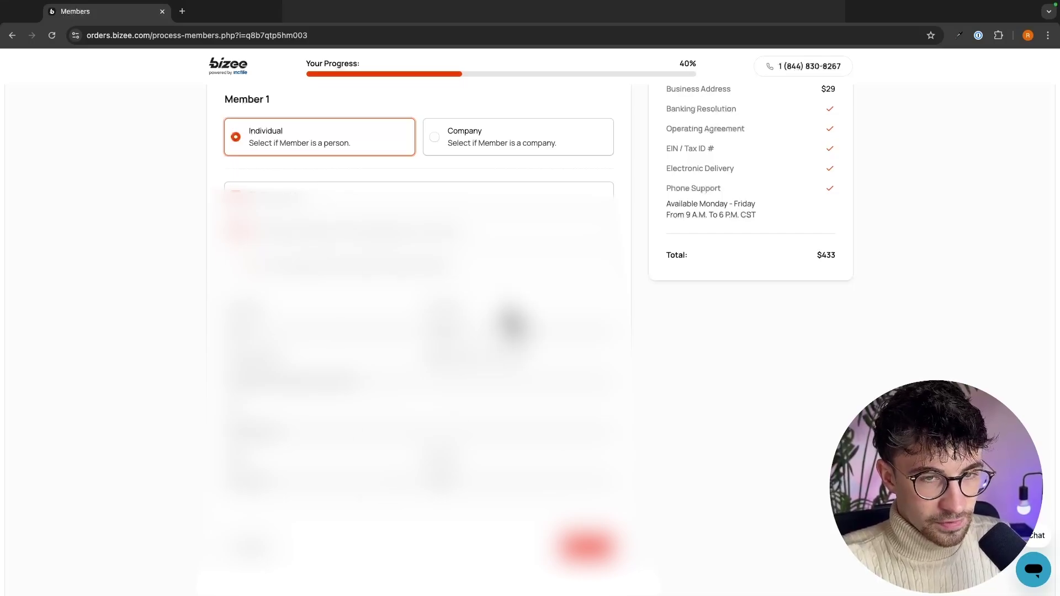
pyautogui.click(586, 546)
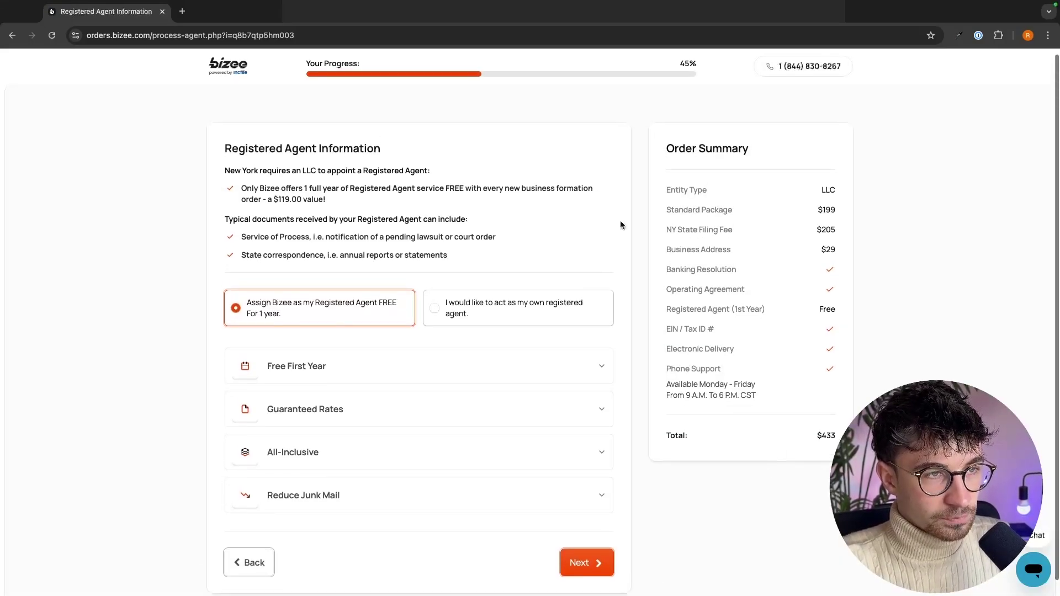
# Step: Read the New York registered agent requirements, and switch to ChatGPT to read its simple explanation of a registered agent
pyautogui.moveTo(224, 149); pyautogui.dragTo(518, 251)
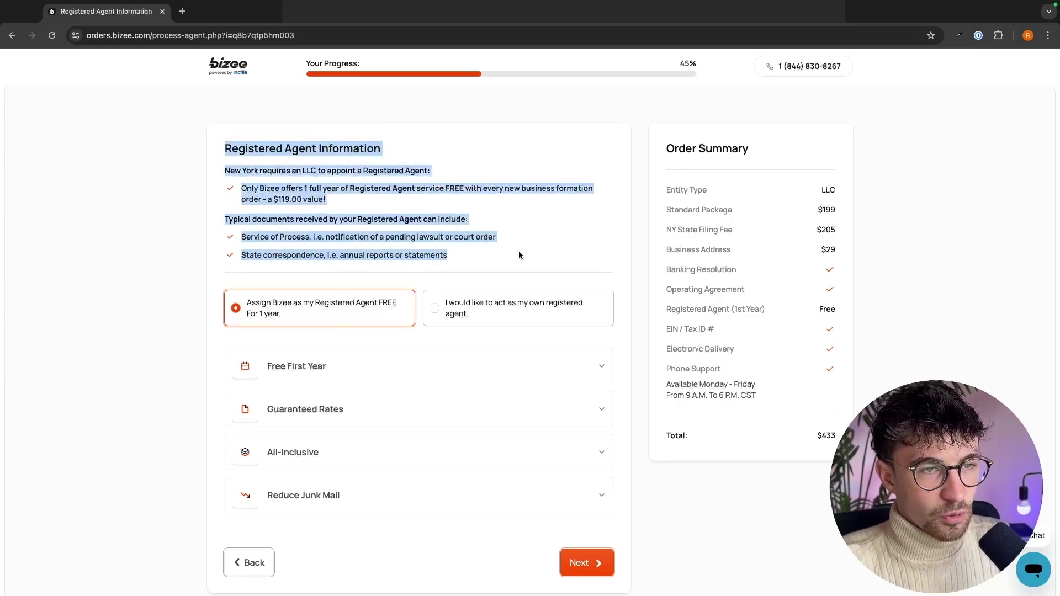
pyautogui.click(484, 220)
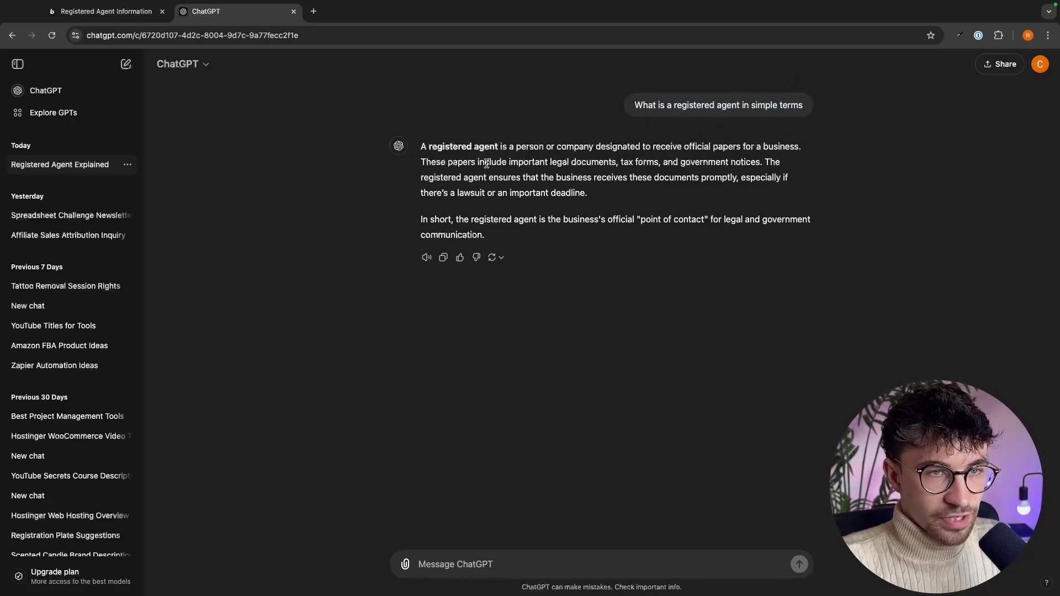
pyautogui.moveTo(429, 149); pyautogui.dragTo(800, 146)
pyautogui.click(599, 147)
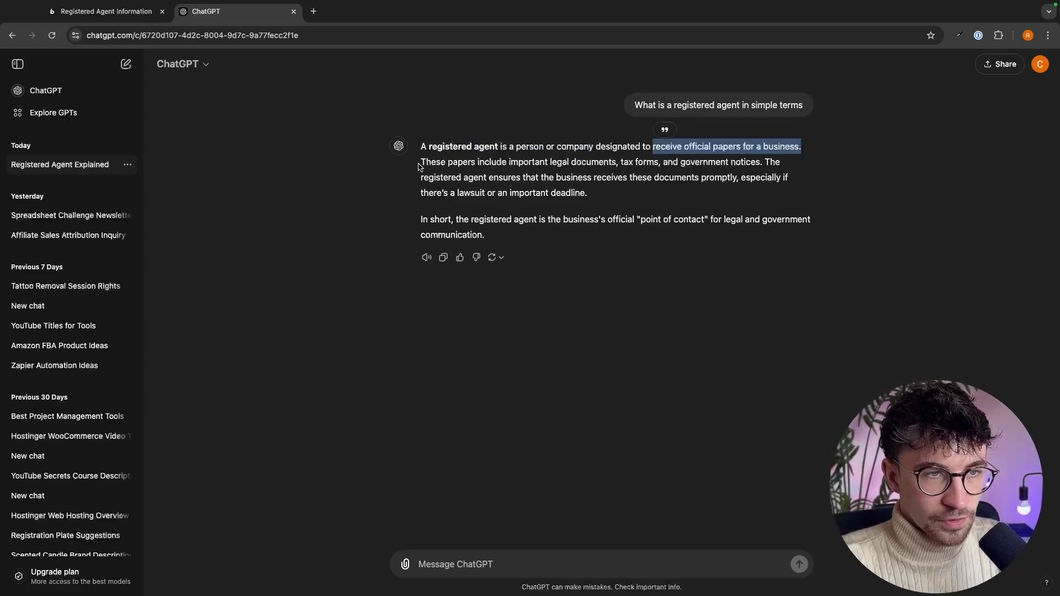
pyautogui.moveTo(420, 163); pyautogui.dragTo(714, 196)
pyautogui.click(758, 160)
pyautogui.click(580, 189)
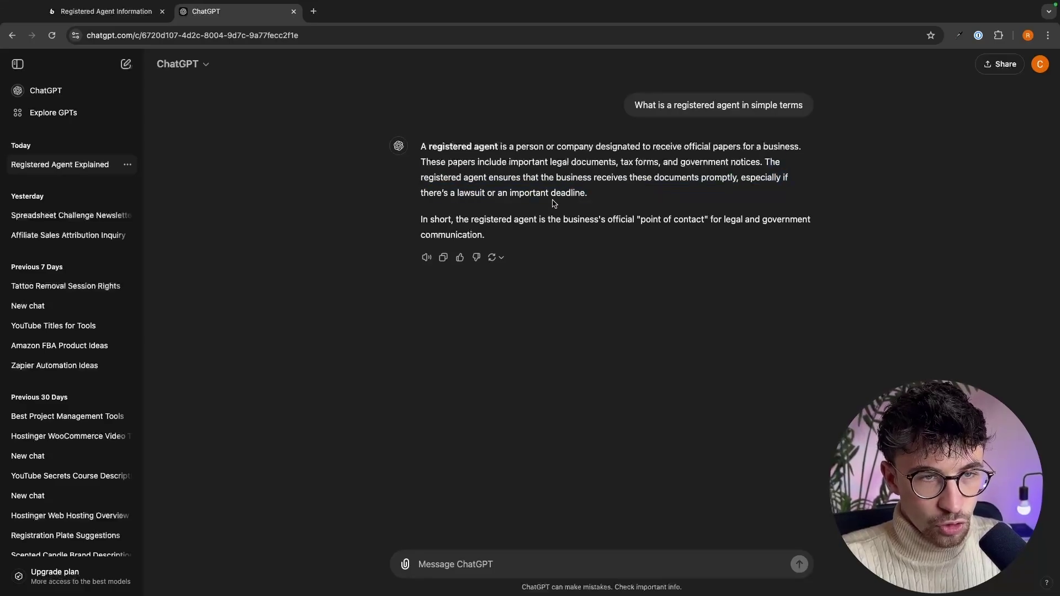
pyautogui.moveTo(472, 220); pyautogui.dragTo(766, 226)
# Step: Return to the Bizee order, compare the registered agent options, and assign Bizee as the registered agent free for 1 year
pyautogui.click(124, 7)
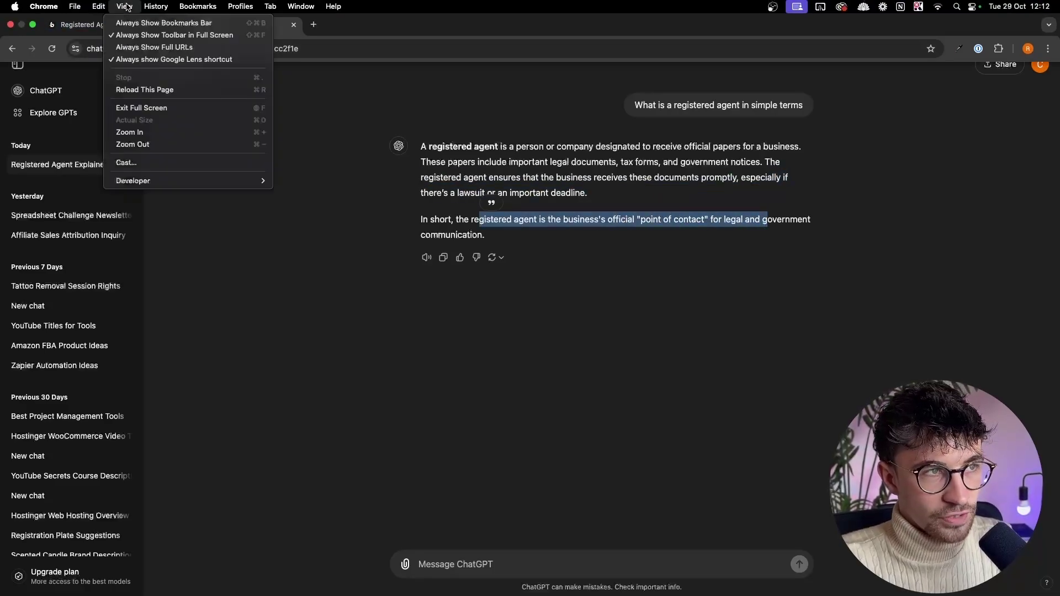
pyautogui.click(105, 11)
pyautogui.click(463, 283)
pyautogui.moveTo(444, 288)
pyautogui.mouseDown()
pyautogui.moveTo(540, 300)
pyautogui.moveTo(436, 292)
pyautogui.mouseUp()
pyautogui.click(504, 298)
pyautogui.click(312, 295)
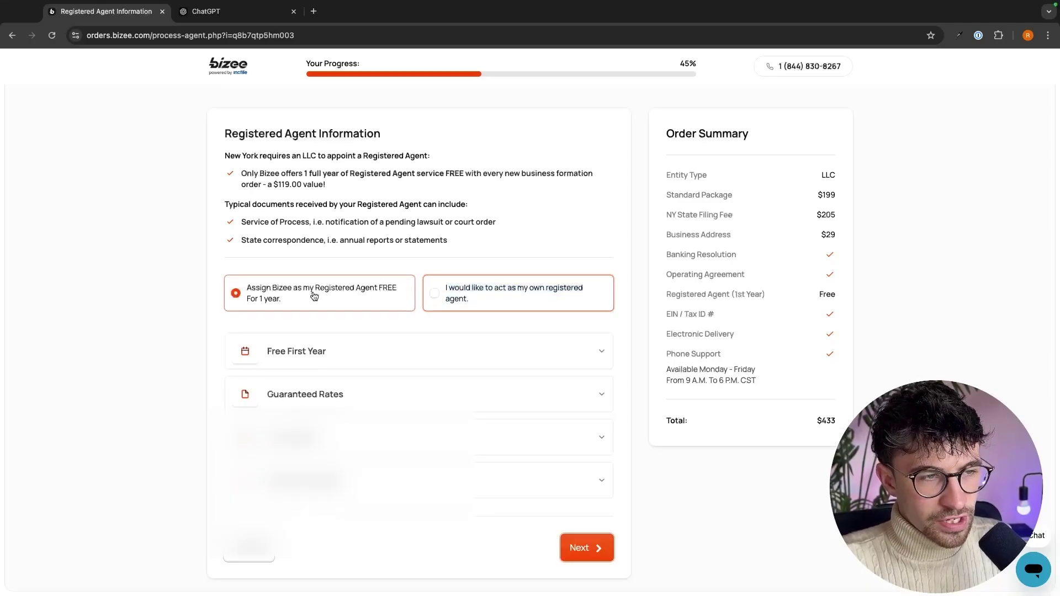
# Step: Compare the two registered agent options once more, keep Bizee as the free first-year agent, and proceed to the EIN information
pyautogui.moveTo(246, 288); pyautogui.dragTo(345, 308)
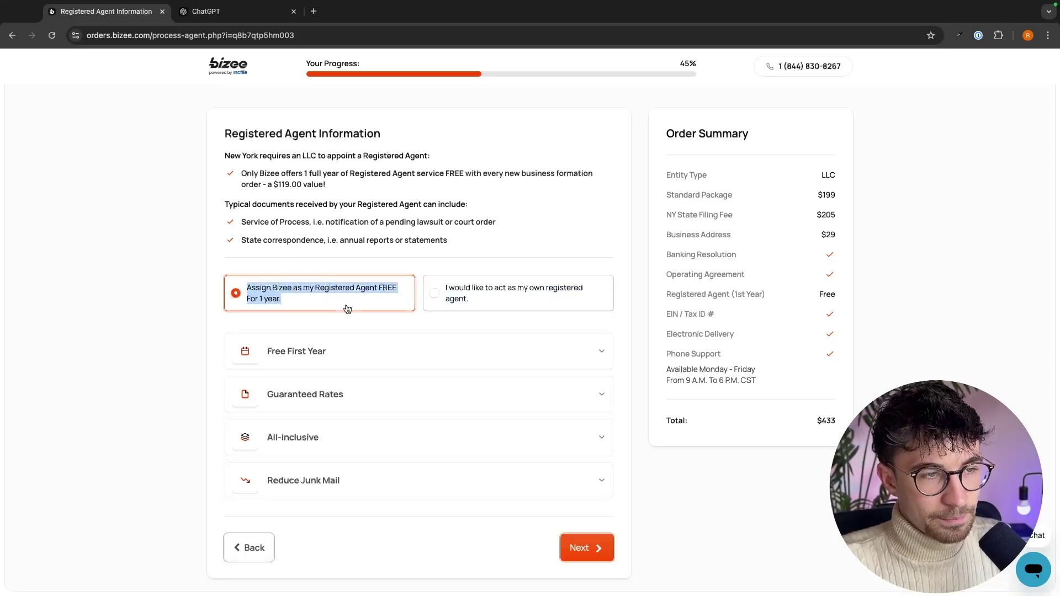
pyautogui.click(328, 306)
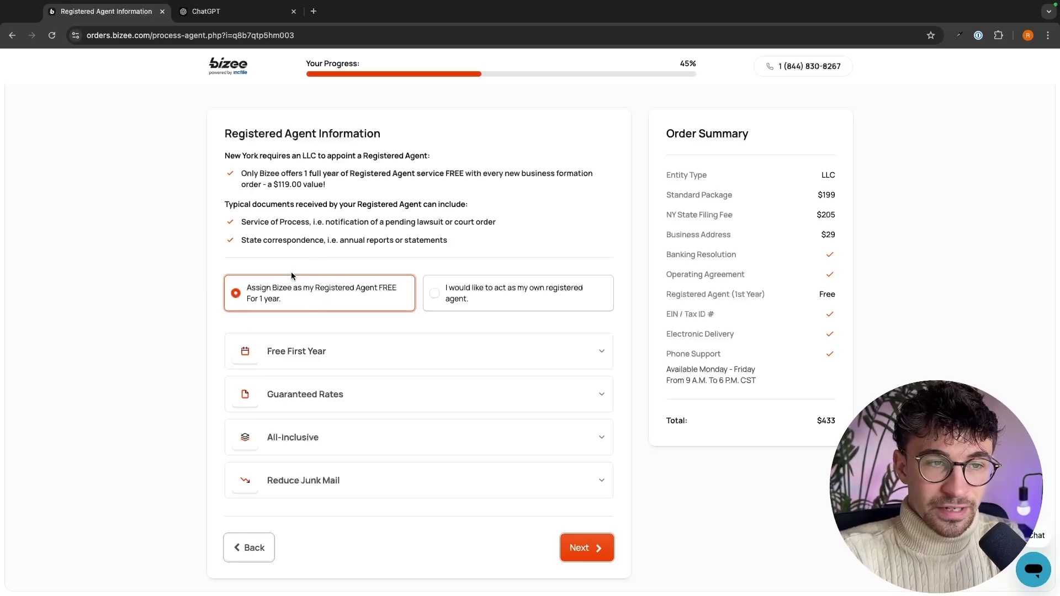
pyautogui.click(467, 292)
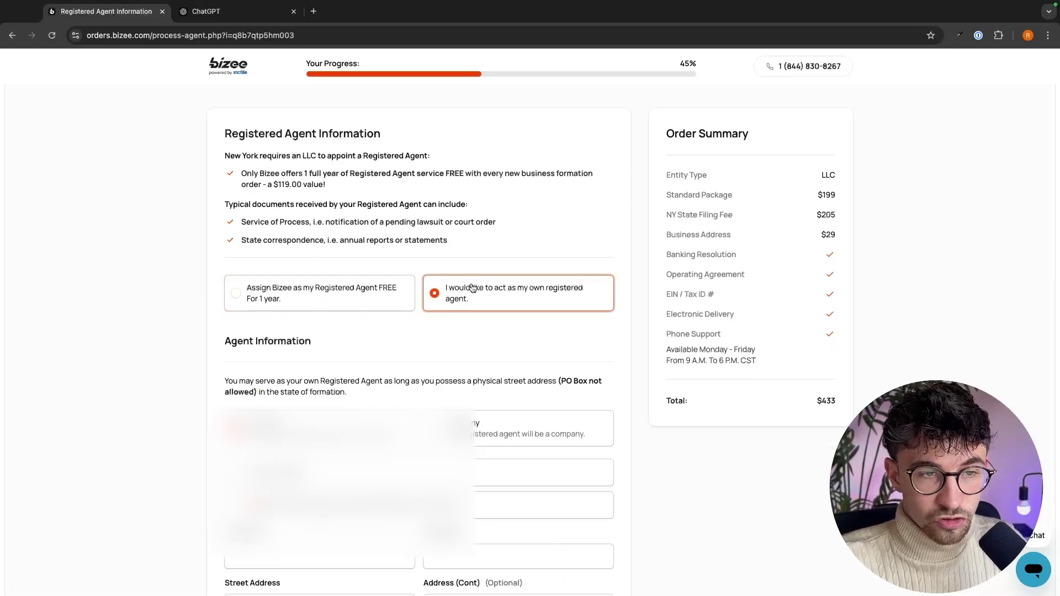
pyautogui.click(319, 289)
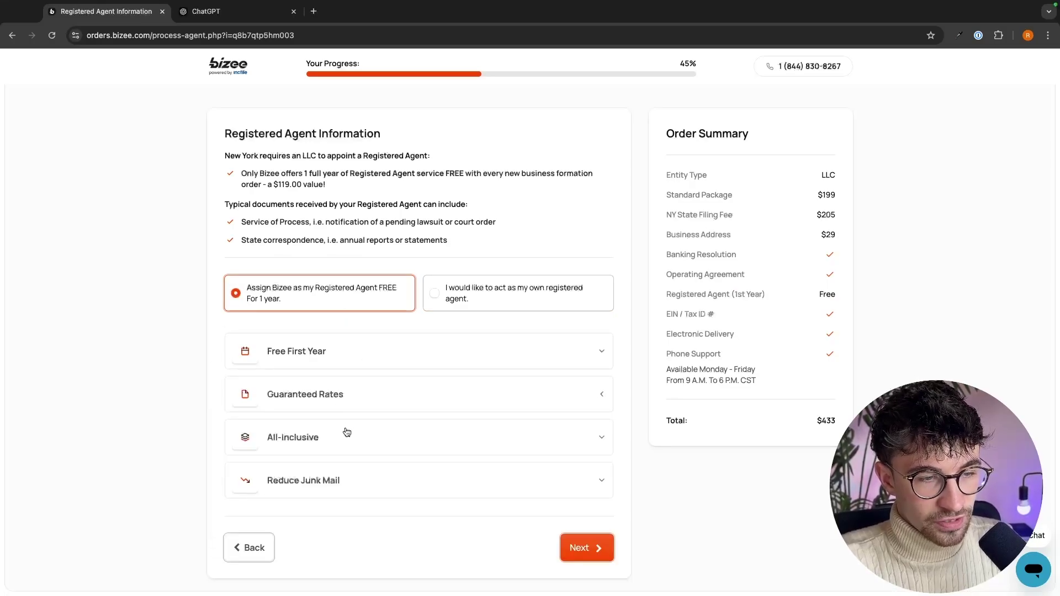
pyautogui.click(597, 550)
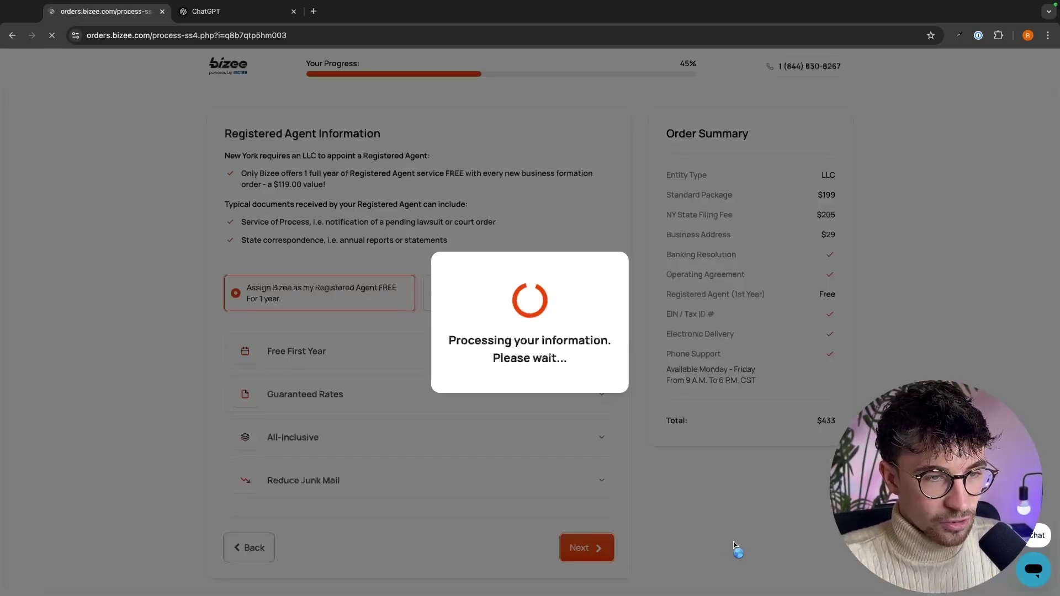
# Step: Read the EIN explanation and the foreign individual question, and fill the applicant's first and last name from the listed member
pyautogui.moveTo(429, 153); pyautogui.dragTo(399, 154)
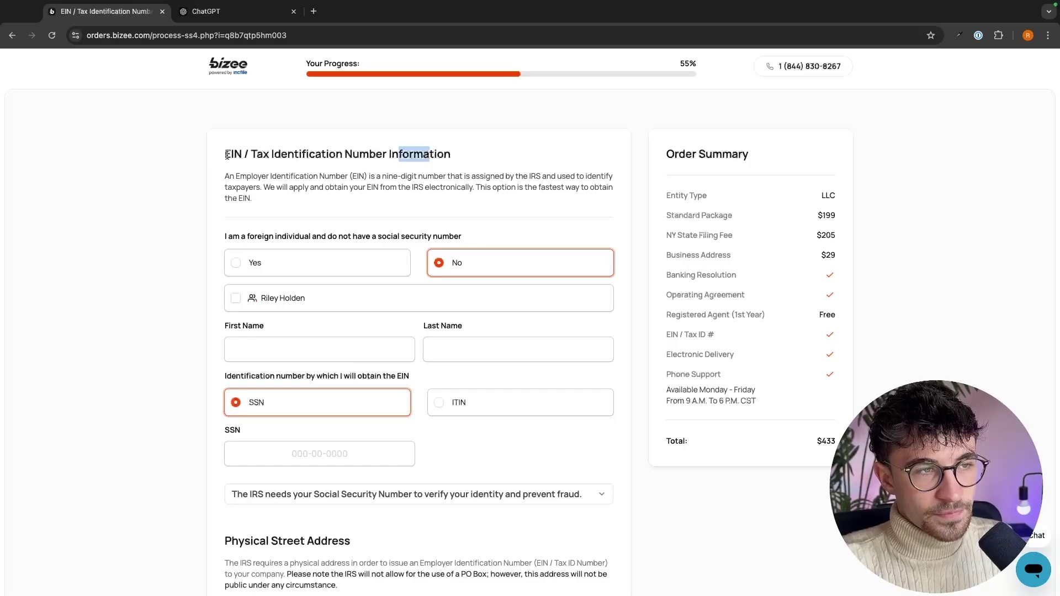
pyautogui.moveTo(225, 154); pyautogui.dragTo(437, 182)
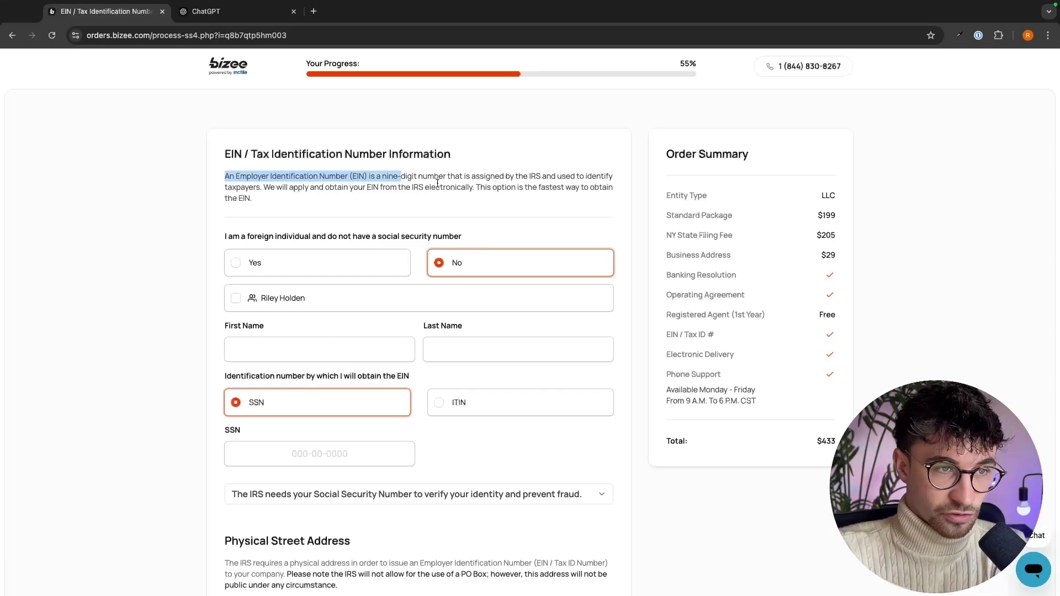
pyautogui.click(437, 183)
pyautogui.scroll(-1, 437, 183)
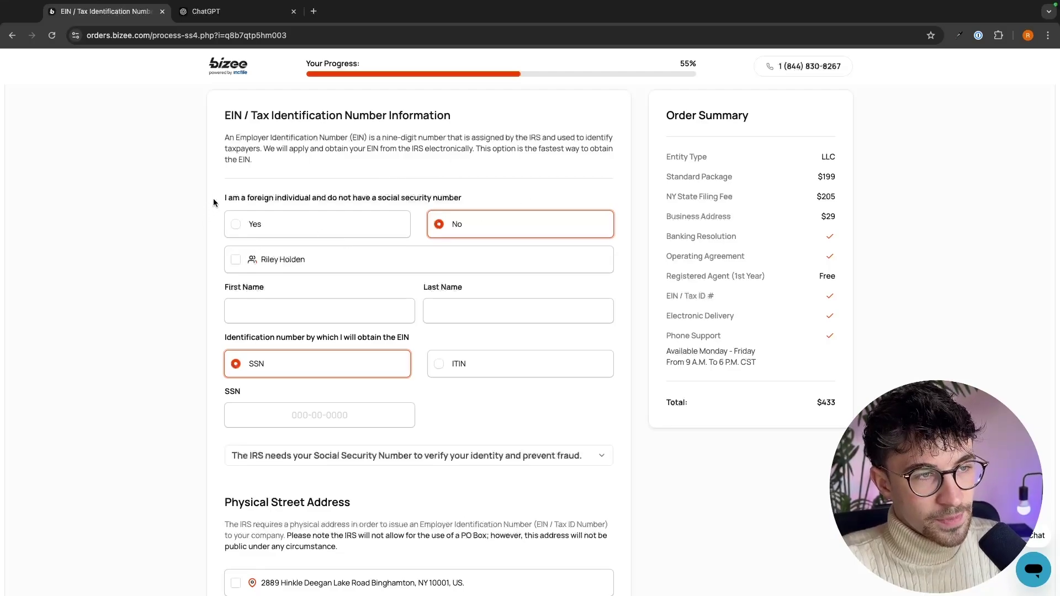
pyautogui.moveTo(214, 203); pyautogui.dragTo(513, 198)
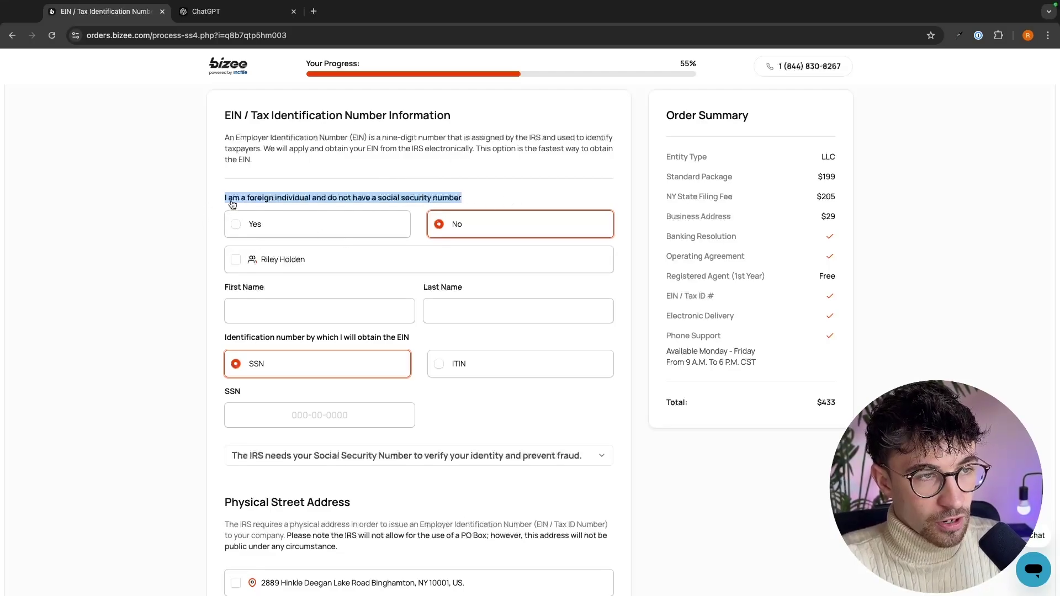
pyautogui.click(463, 201)
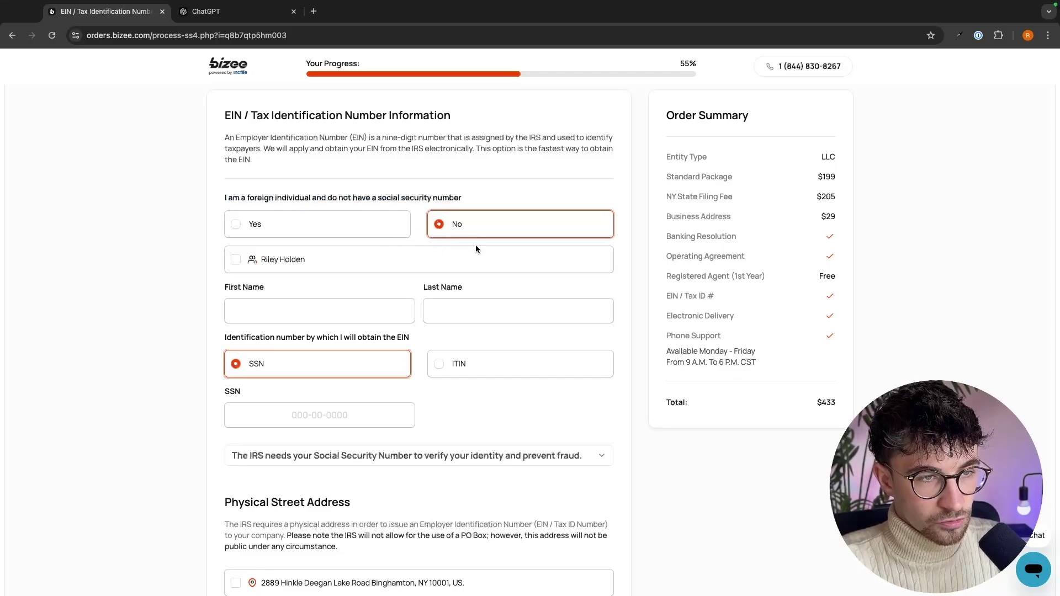
pyautogui.click(304, 259)
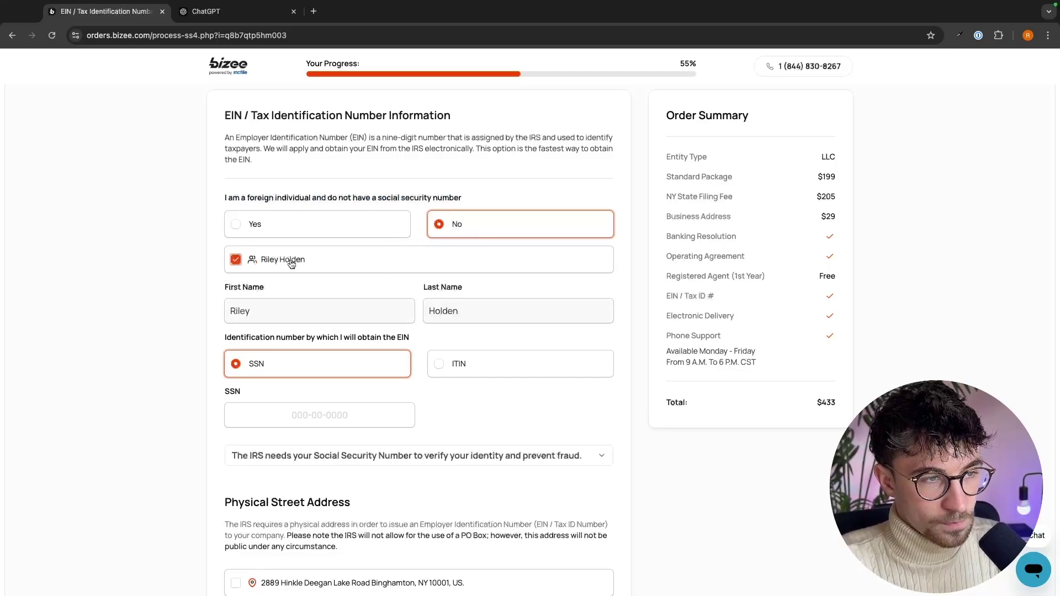
pyautogui.scroll(-1, 406, 300)
pyautogui.moveTo(217, 310); pyautogui.dragTo(422, 314)
pyautogui.click(293, 316)
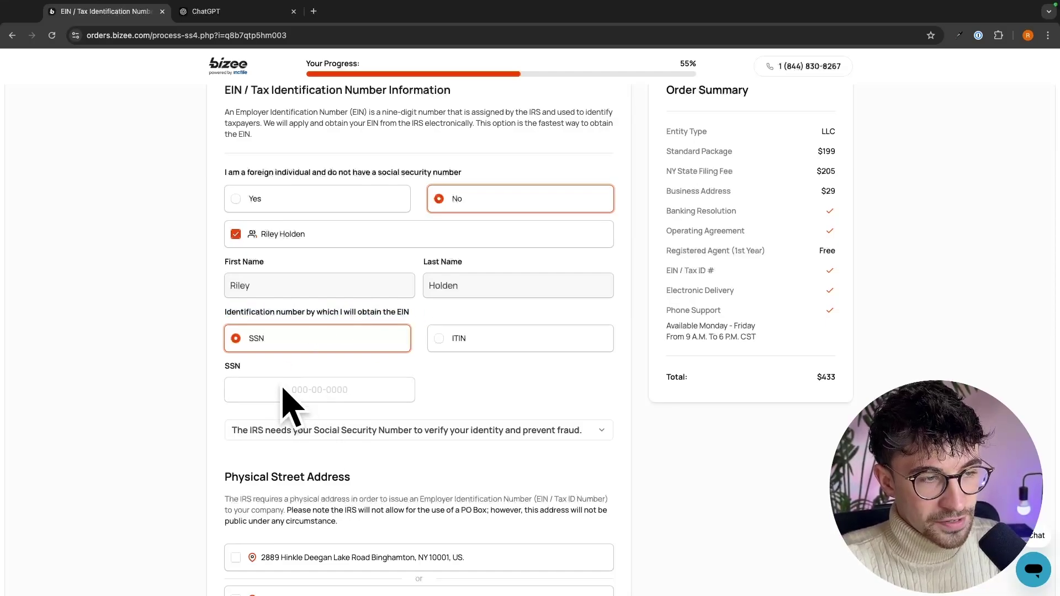
# Step: Try ITIN as the identification number to read its confirmation notice, and return the choice to SSN
pyautogui.click(449, 342)
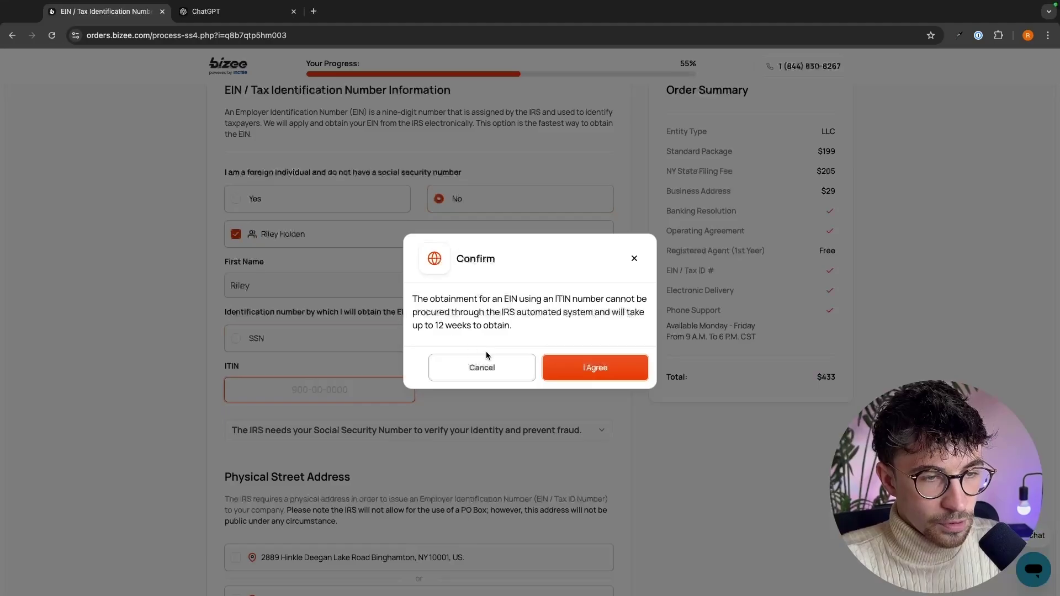
pyautogui.click(486, 365)
pyautogui.click(445, 342)
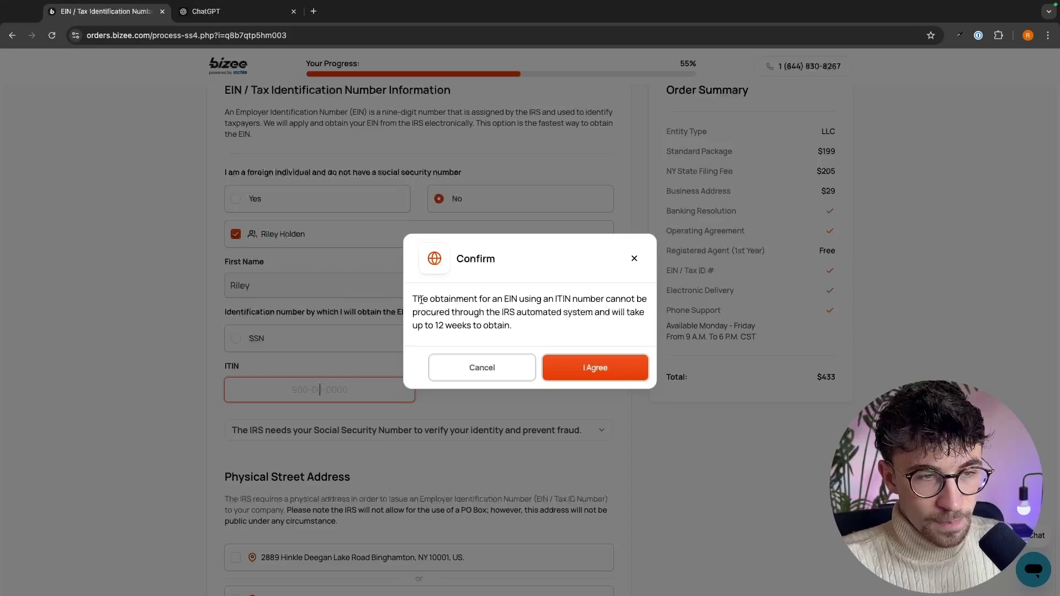
pyautogui.moveTo(421, 299); pyautogui.dragTo(618, 326)
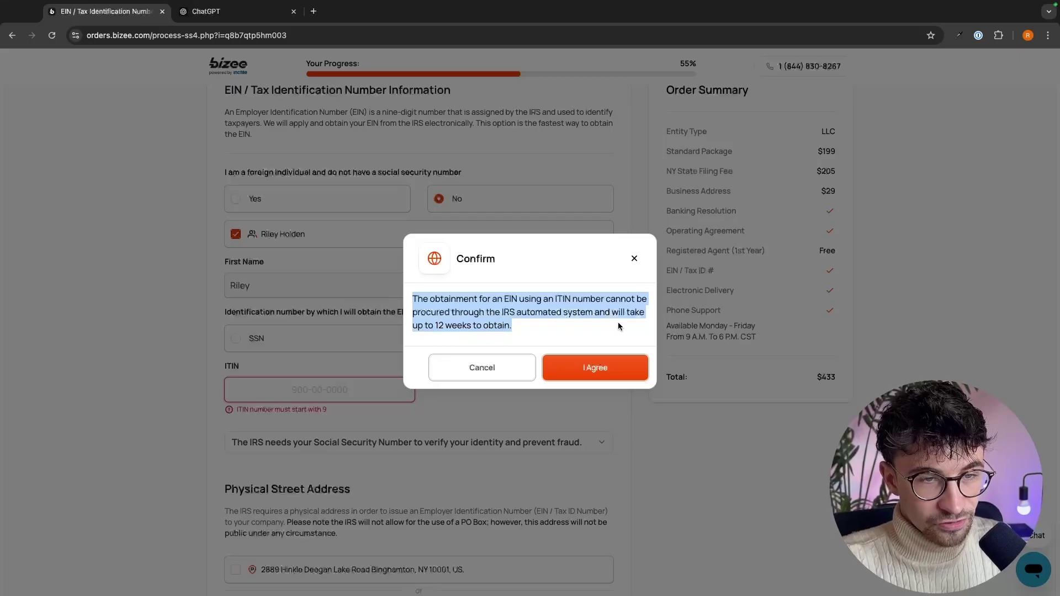
pyautogui.click(605, 327)
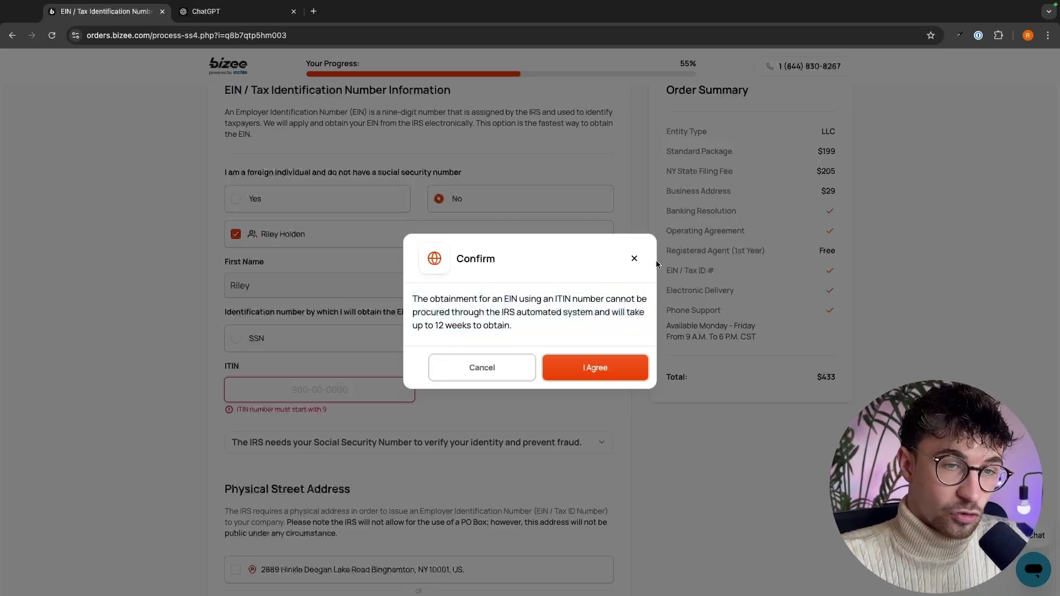
pyautogui.click(632, 258)
pyautogui.click(287, 337)
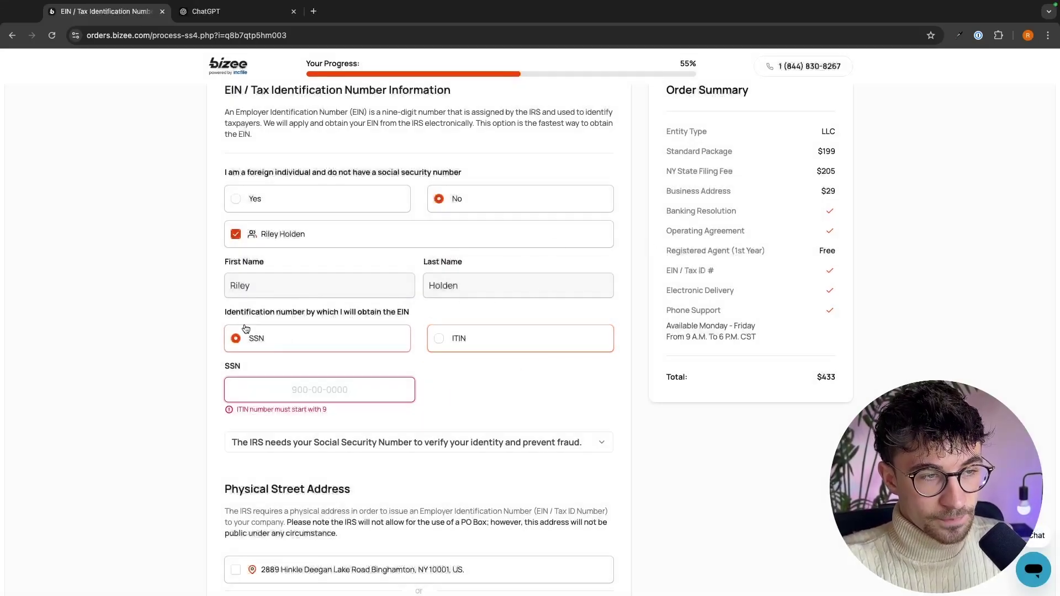
pyautogui.click(187, 419)
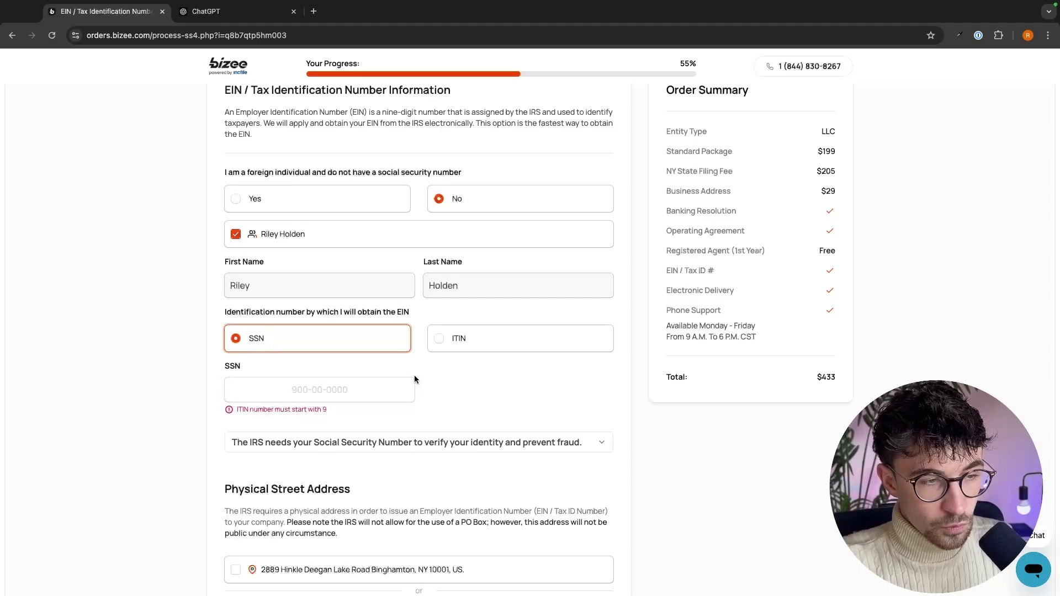
# Step: Review the SSN field and the physical street address options, and try to proceed with them left blank
pyautogui.click(335, 386)
pyautogui.scroll(-2, 398, 382)
pyautogui.scroll(-3, 435, 376)
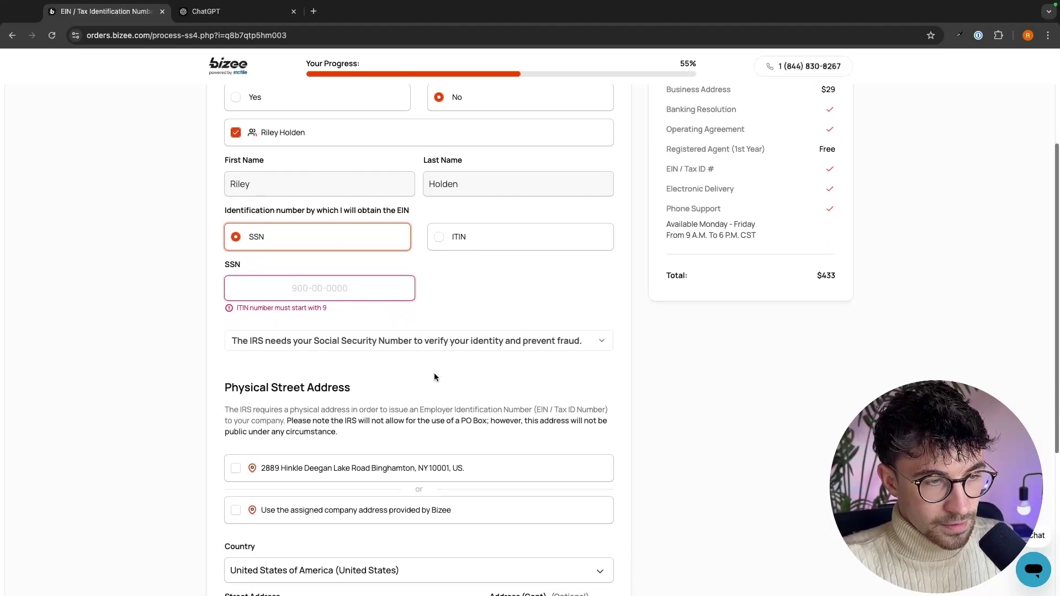
pyautogui.scroll(-2, 247, 348)
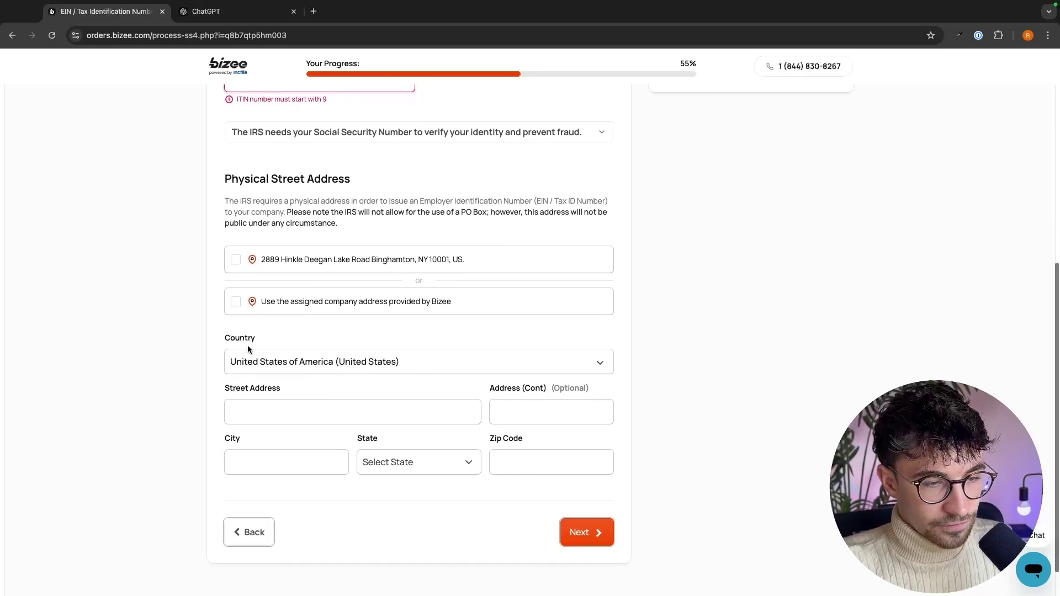
pyautogui.click(578, 534)
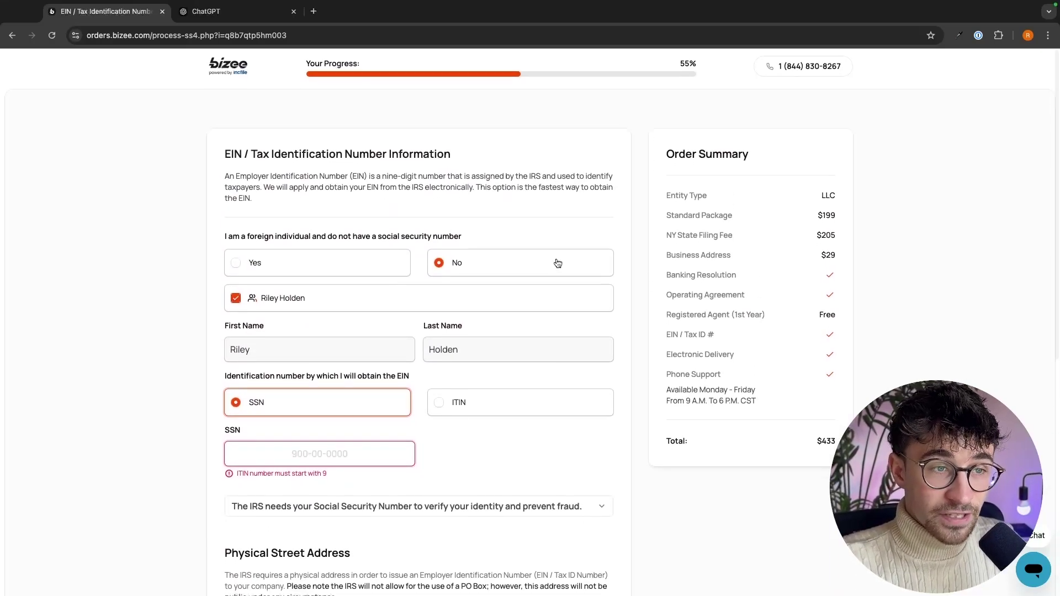
# Step: Declare the applicant a foreign individual without a social security number, agree to the SS4 statements, and continue to small business banking
pyautogui.click(250, 270)
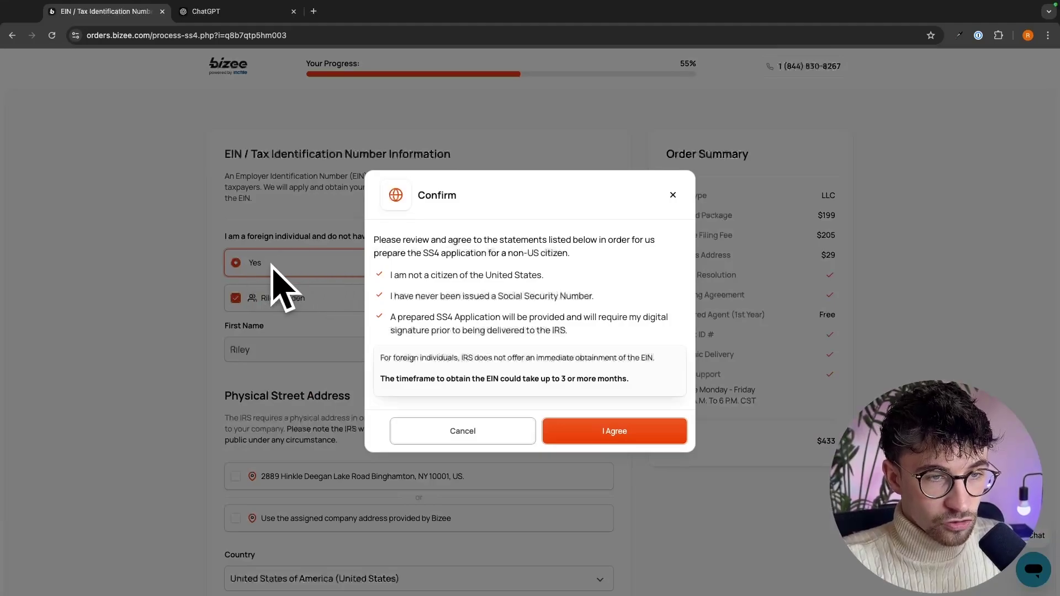
pyautogui.click(602, 432)
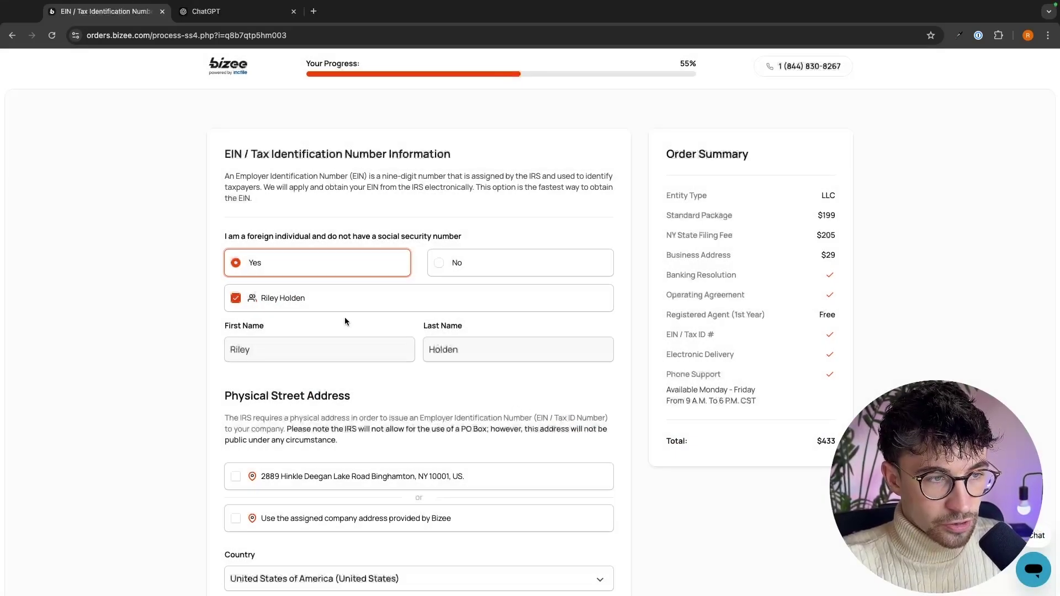
pyautogui.scroll(-4, 426, 373)
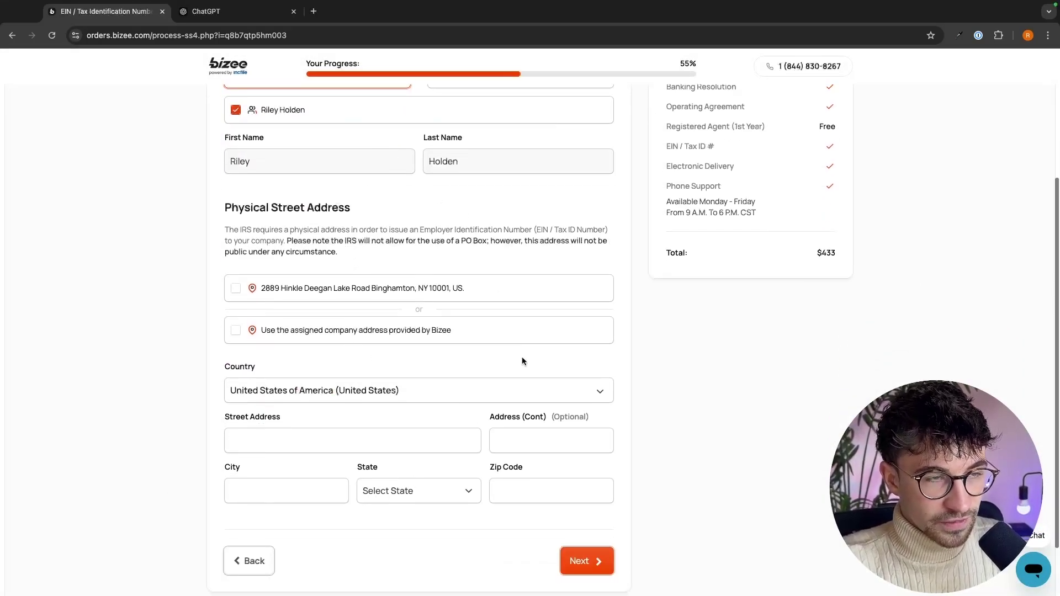
pyautogui.scroll(2, 524, 233)
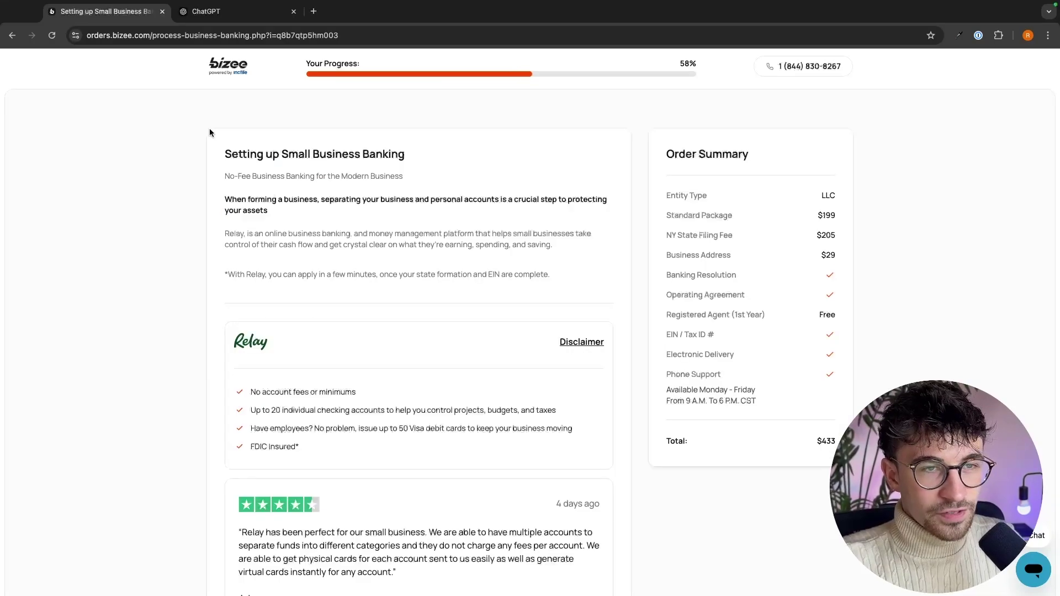
pyautogui.moveTo(200, 145); pyautogui.dragTo(433, 184)
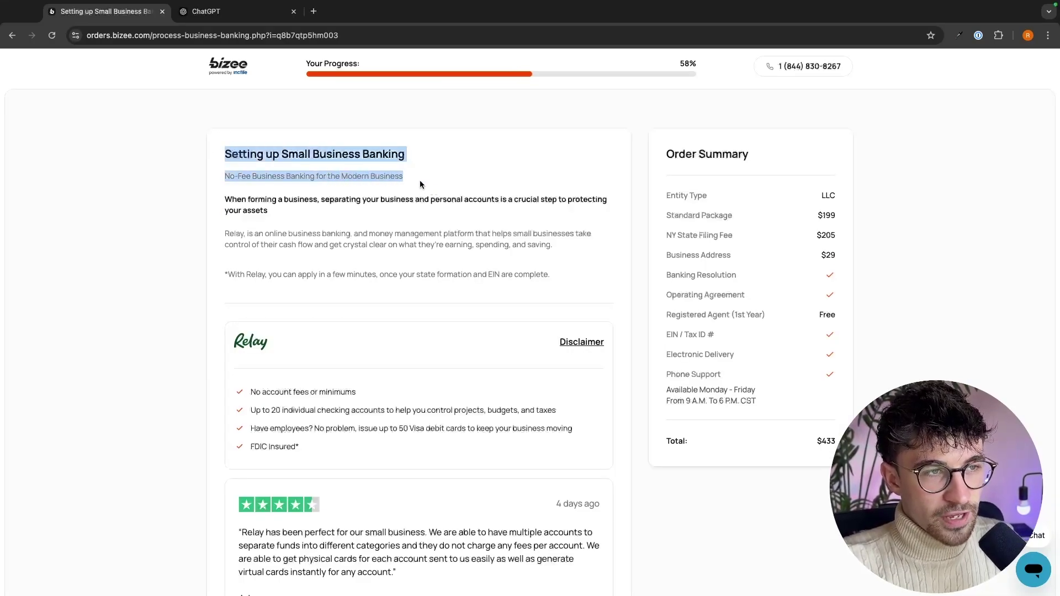
pyautogui.click(319, 172)
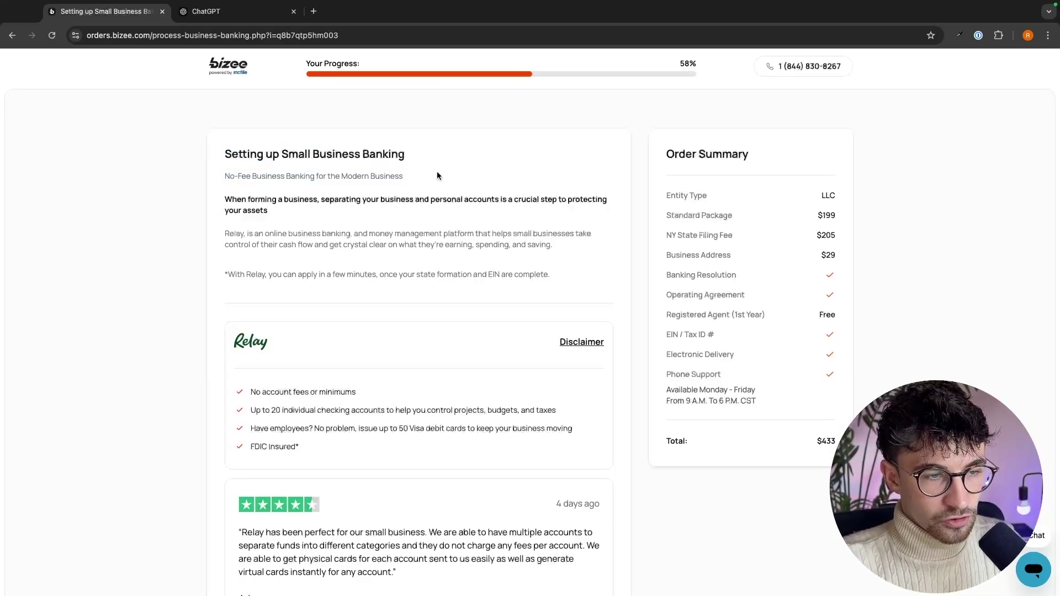
pyautogui.scroll(-3, 437, 175)
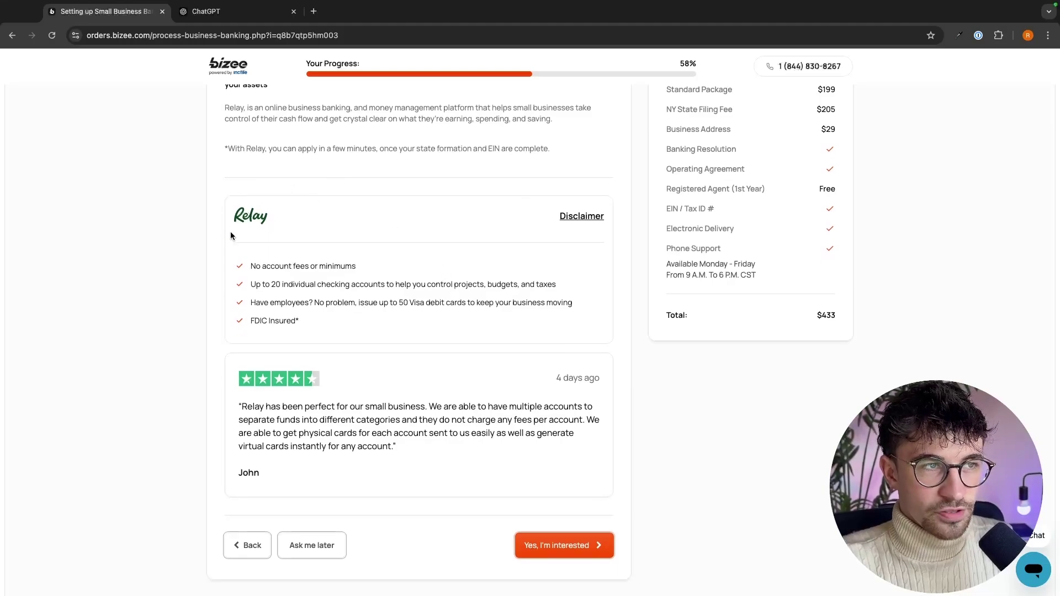
pyautogui.scroll(1, 231, 231)
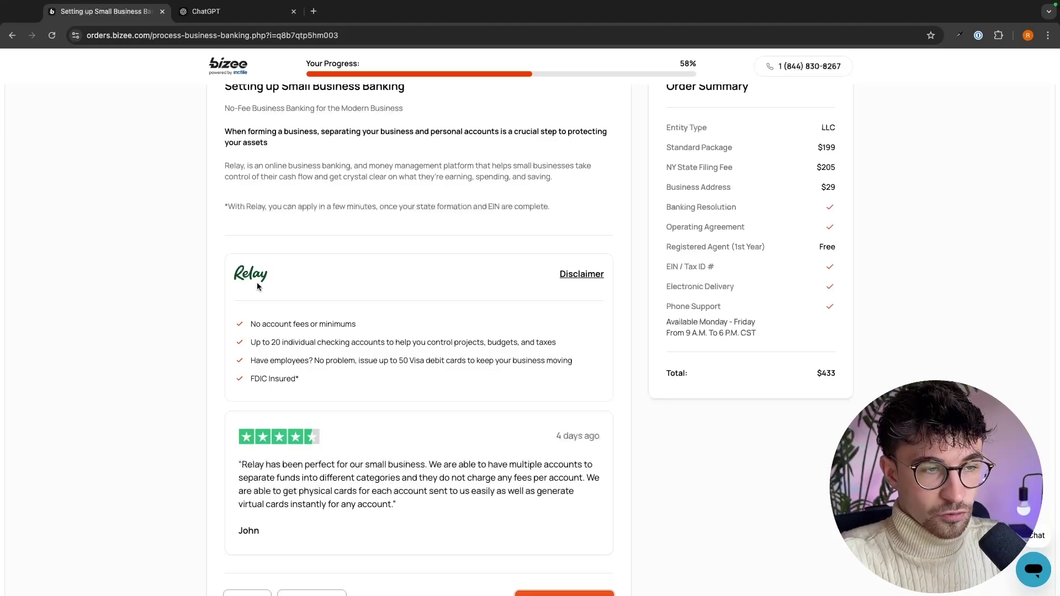
pyautogui.scroll(1, 257, 286)
pyautogui.scroll(2, 288, 286)
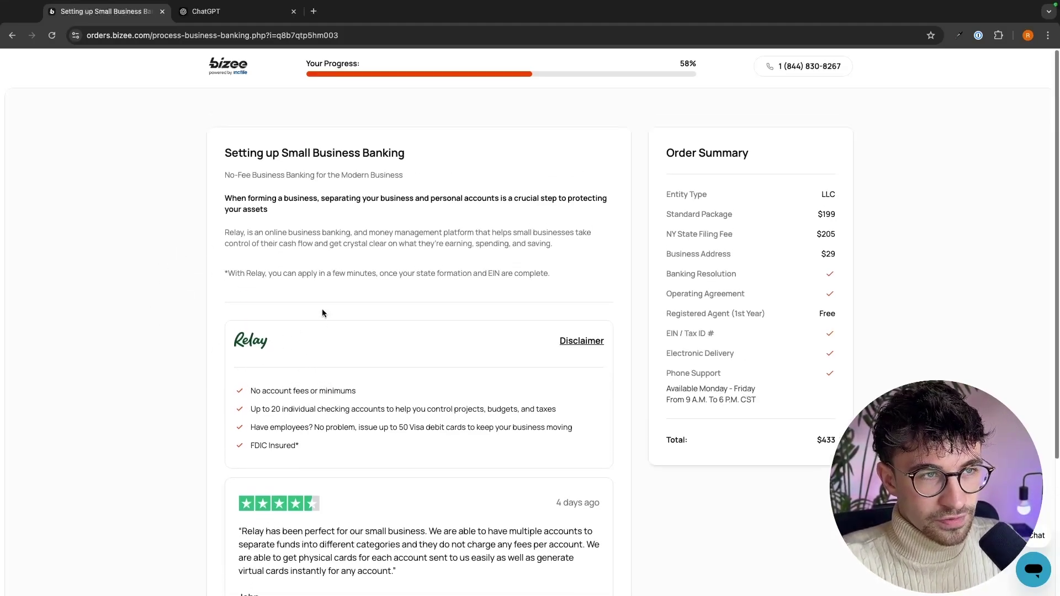
pyautogui.moveTo(272, 153); pyautogui.dragTo(405, 155)
pyautogui.click(428, 158)
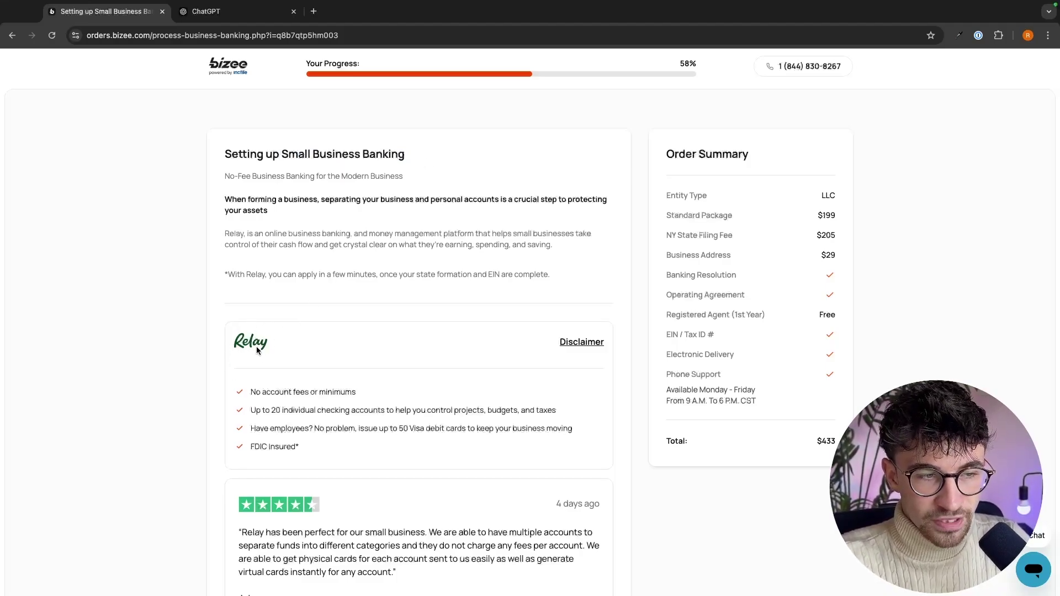
# Step: Postpone the Relay business banking offer and look at the Tax Strategy / Free Consultation offer
pyautogui.scroll(-3, 293, 343)
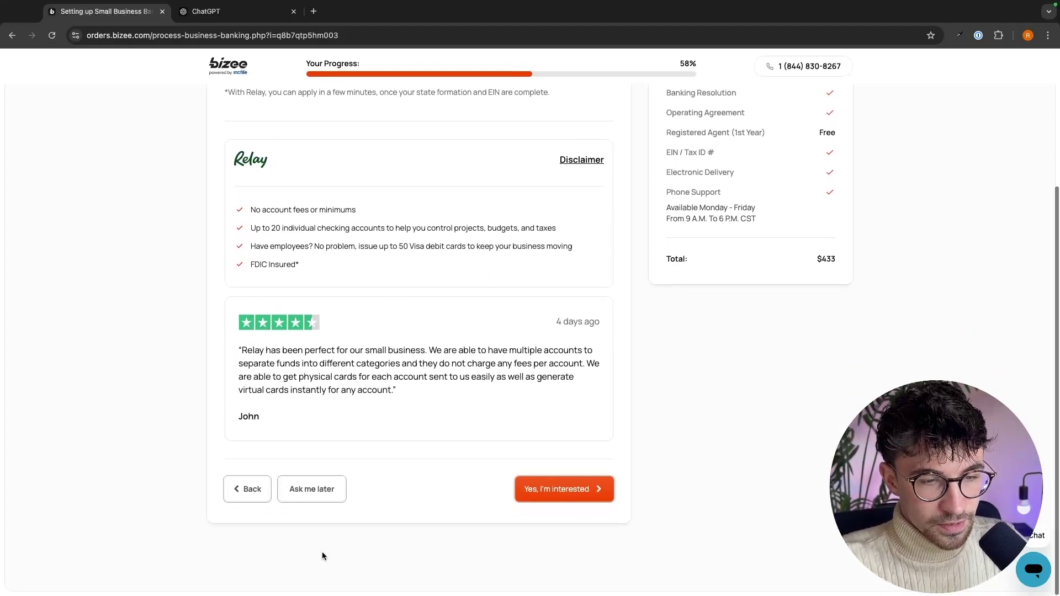
pyautogui.scroll(2, 481, 303)
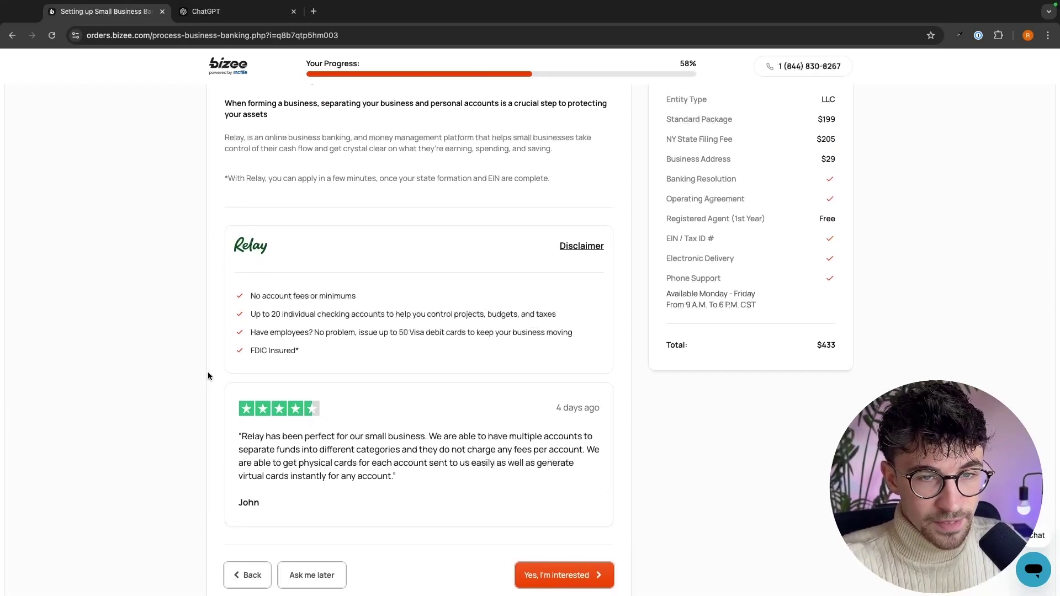
pyautogui.scroll(-2, 308, 303)
pyautogui.click(310, 490)
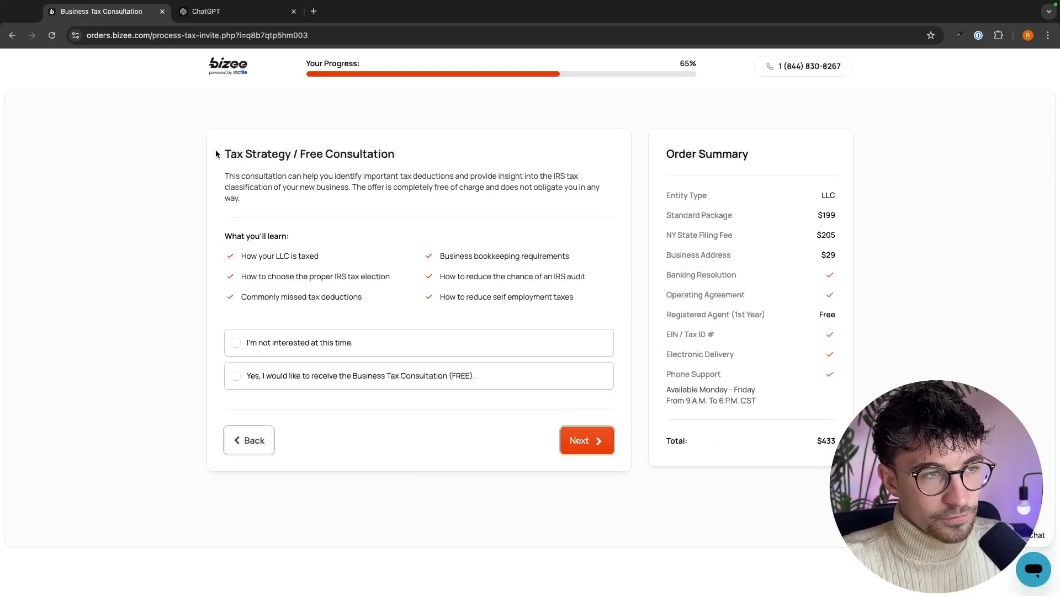
pyautogui.moveTo(215, 154); pyautogui.dragTo(421, 156)
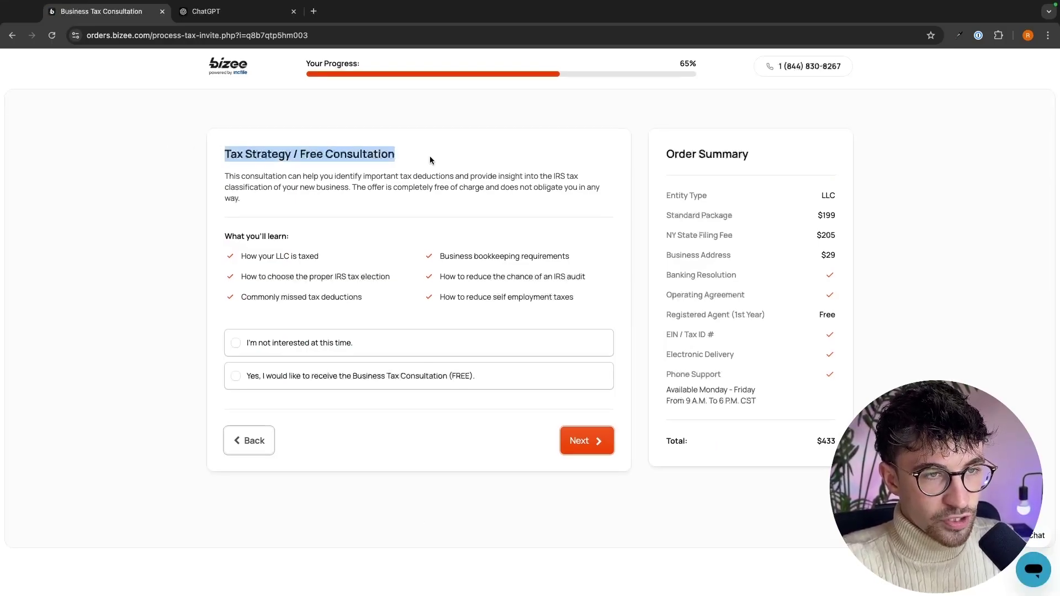
# Step: Review the free tax consultation offer and its scheduling information, accept the Business Tax Consultation, and continue to Business Licenses and Permits
pyautogui.moveTo(224, 176); pyautogui.dragTo(549, 178)
pyautogui.moveTo(344, 188); pyautogui.dragTo(619, 196)
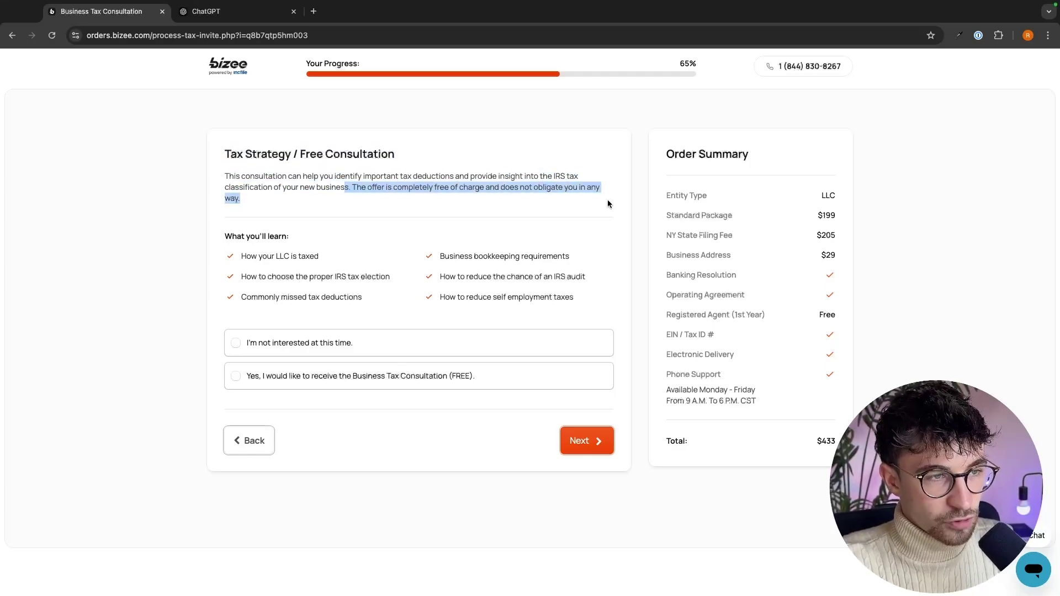
pyautogui.click(607, 200)
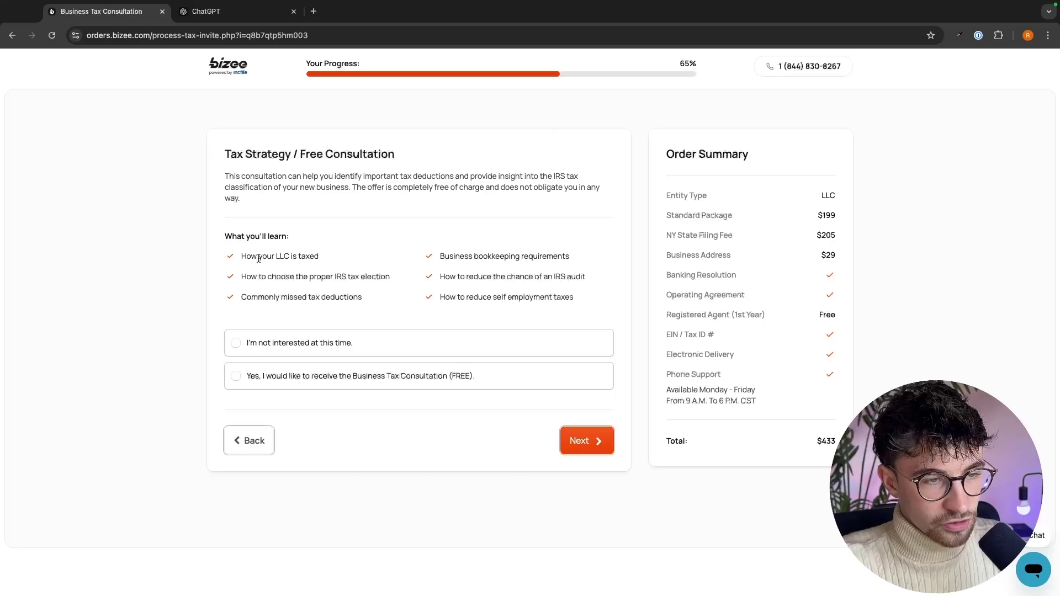
pyautogui.click(300, 375)
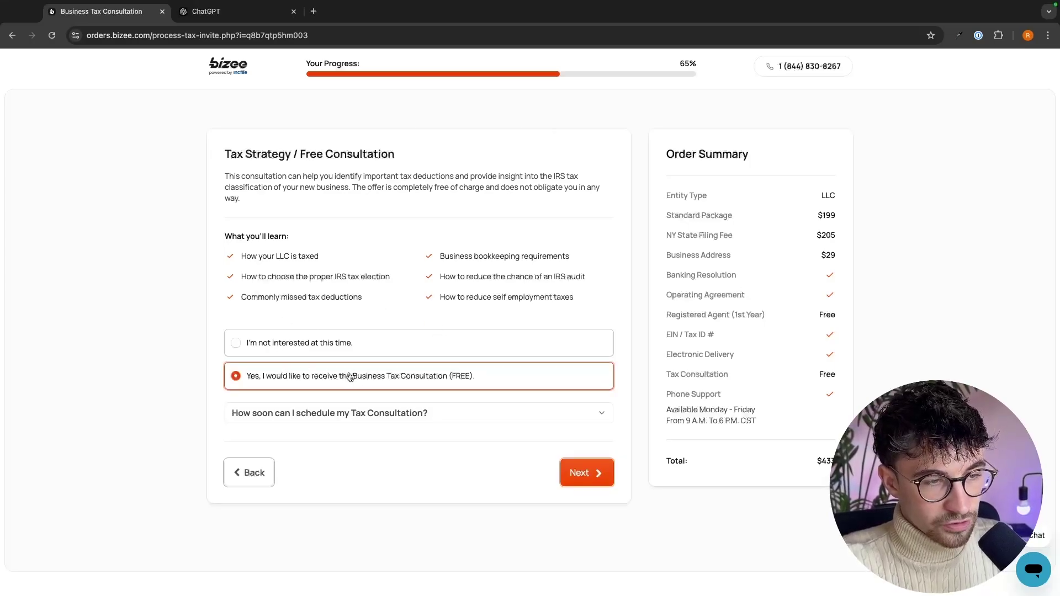
pyautogui.click(345, 414)
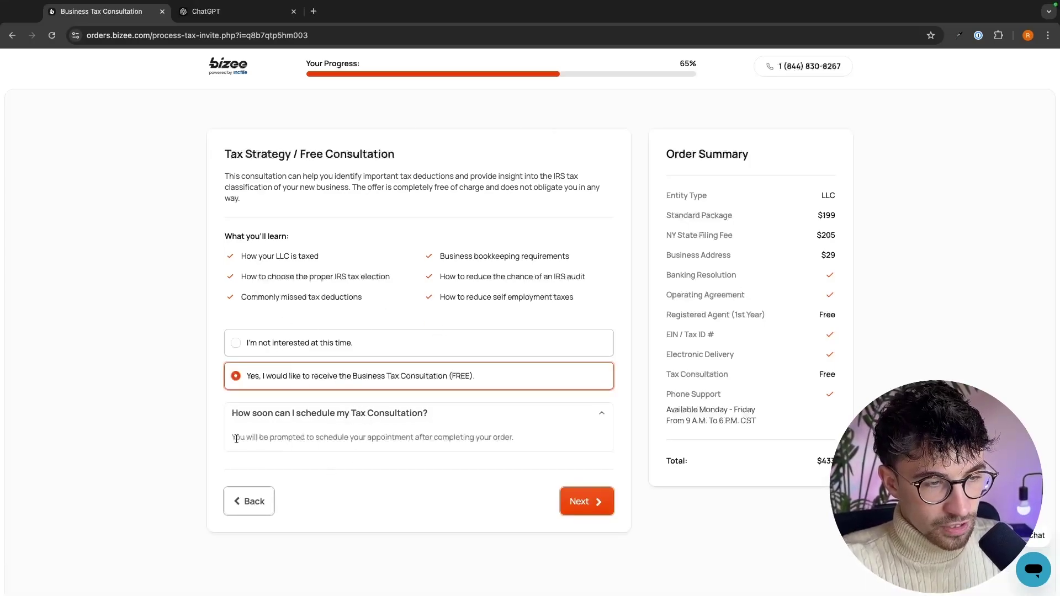
pyautogui.moveTo(232, 437); pyautogui.dragTo(520, 436)
pyautogui.click(520, 435)
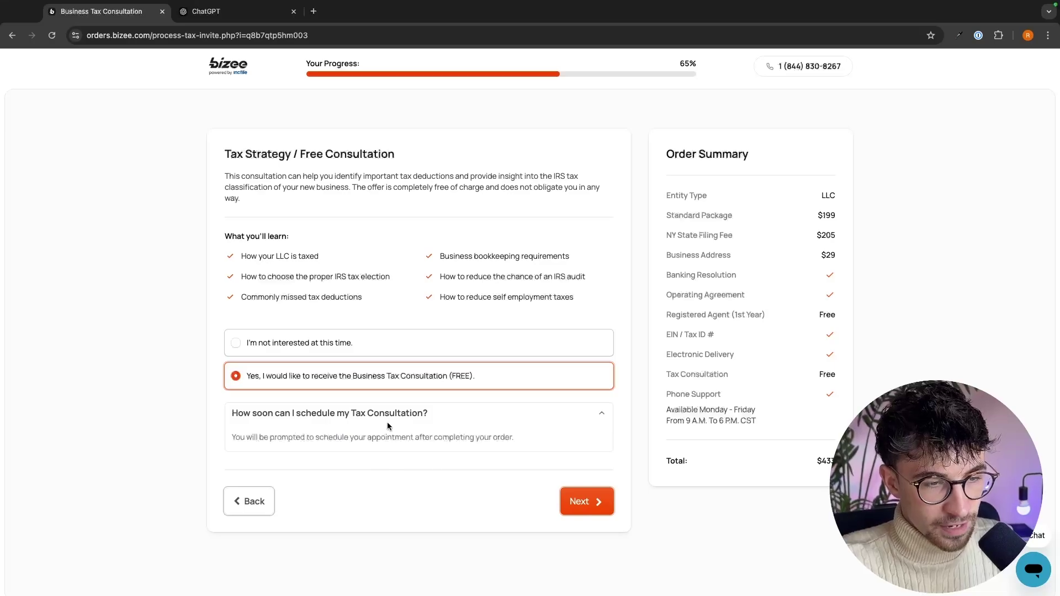
pyautogui.click(413, 414)
pyautogui.click(435, 341)
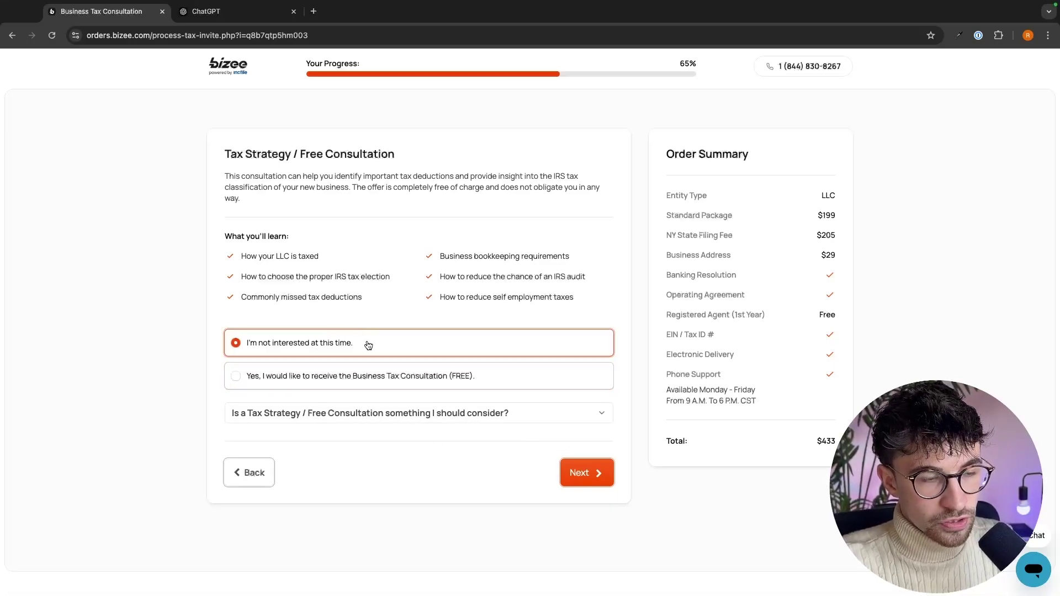
pyautogui.click(339, 373)
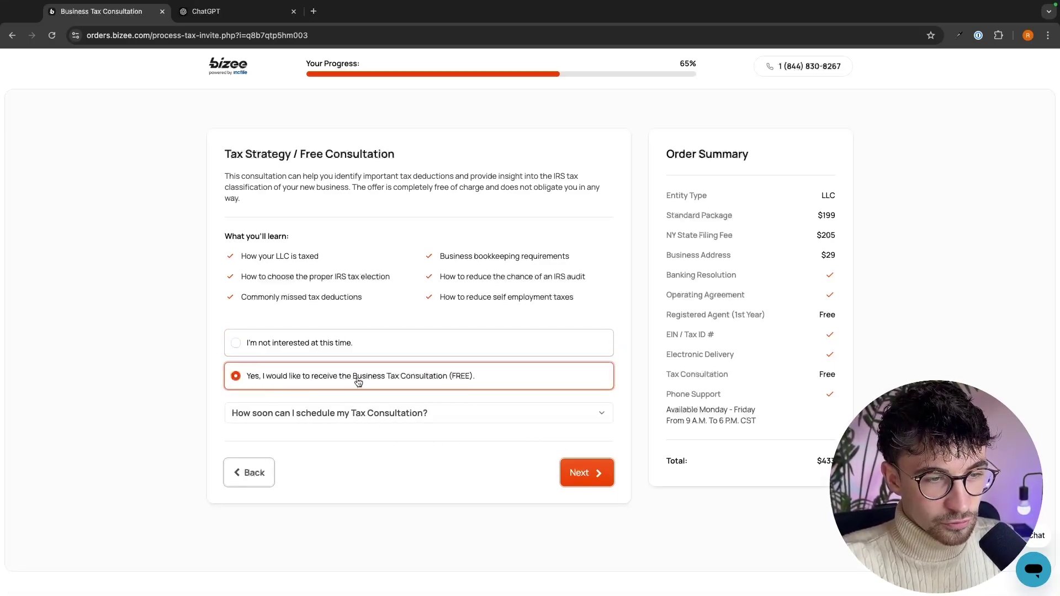
pyautogui.click(586, 472)
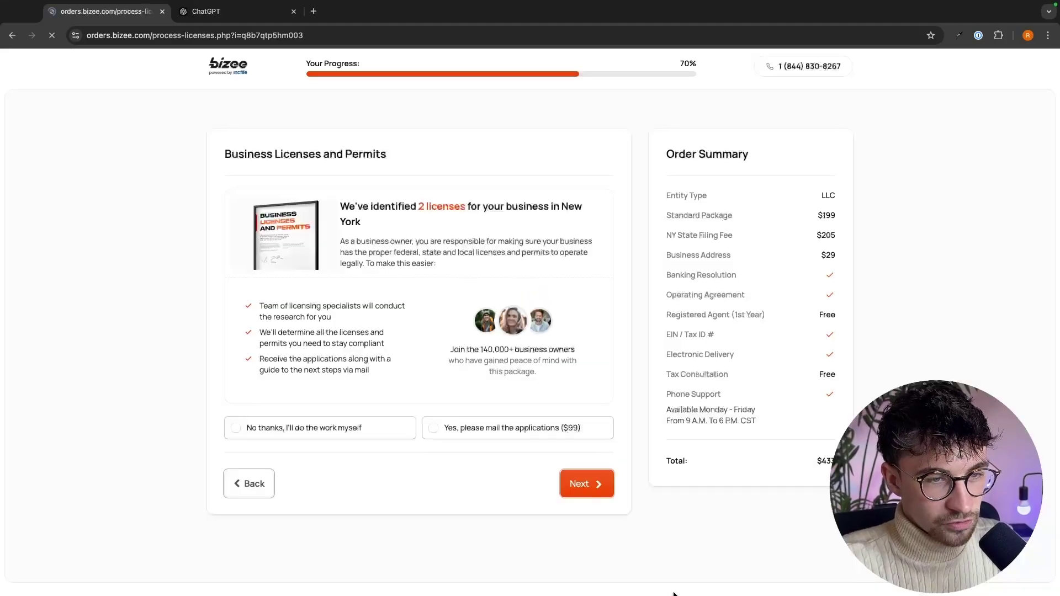
# Step: Try the $99 option to have the license applications mailed and review the address and business purpose fields it requires
pyautogui.moveTo(335, 209); pyautogui.dragTo(578, 222)
pyautogui.click(437, 229)
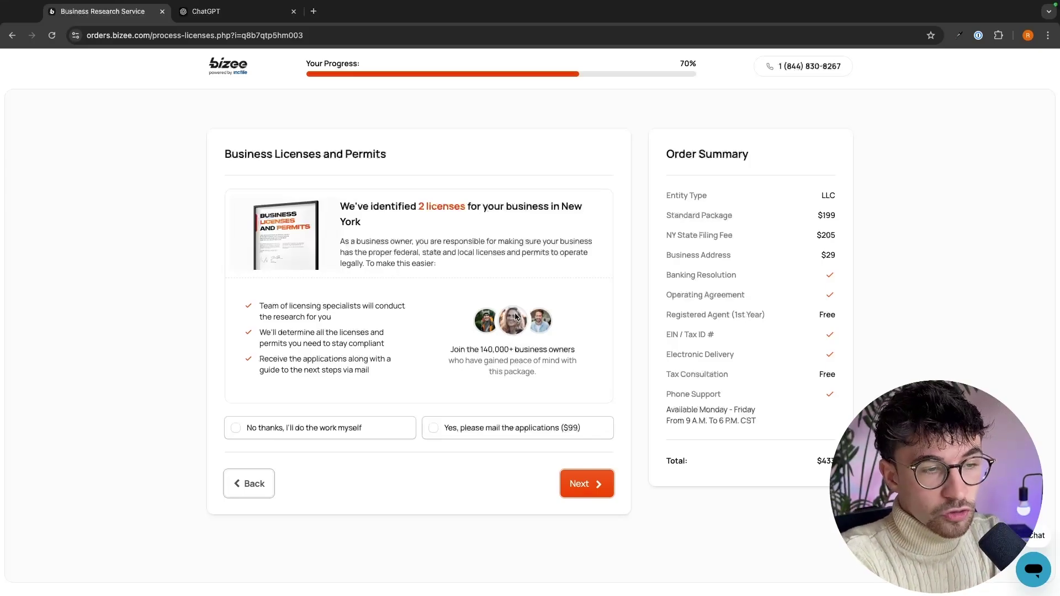
pyautogui.click(546, 431)
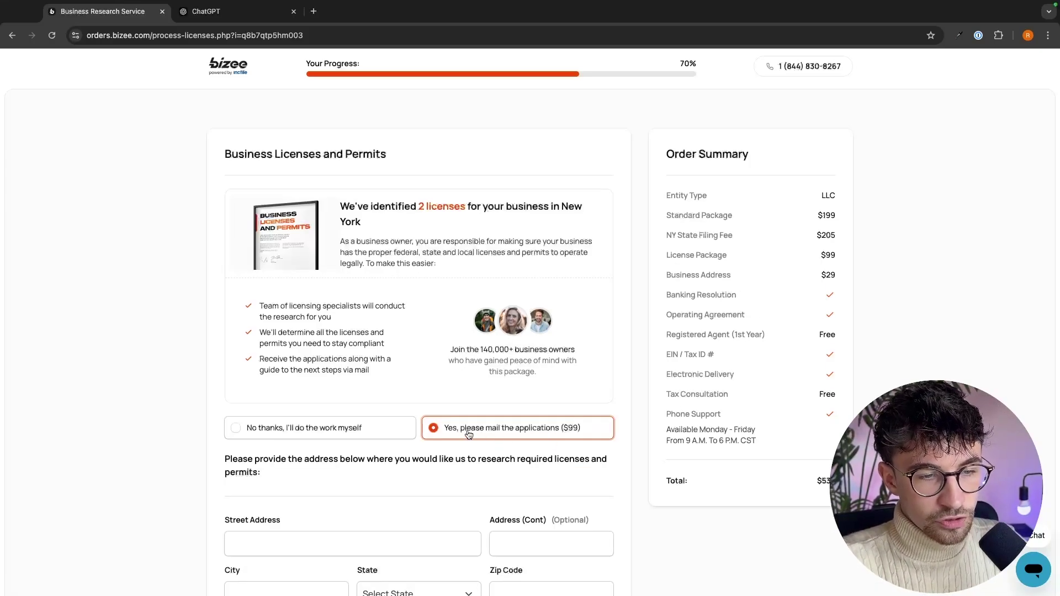
pyautogui.moveTo(441, 430); pyautogui.dragTo(536, 433)
pyautogui.scroll(-4, 537, 432)
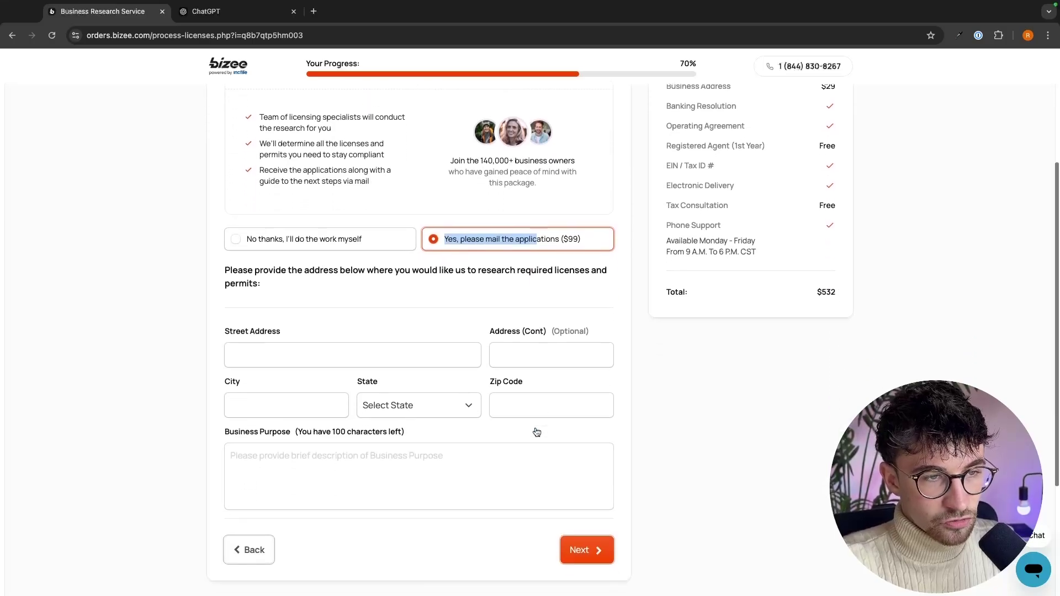
pyautogui.click(537, 432)
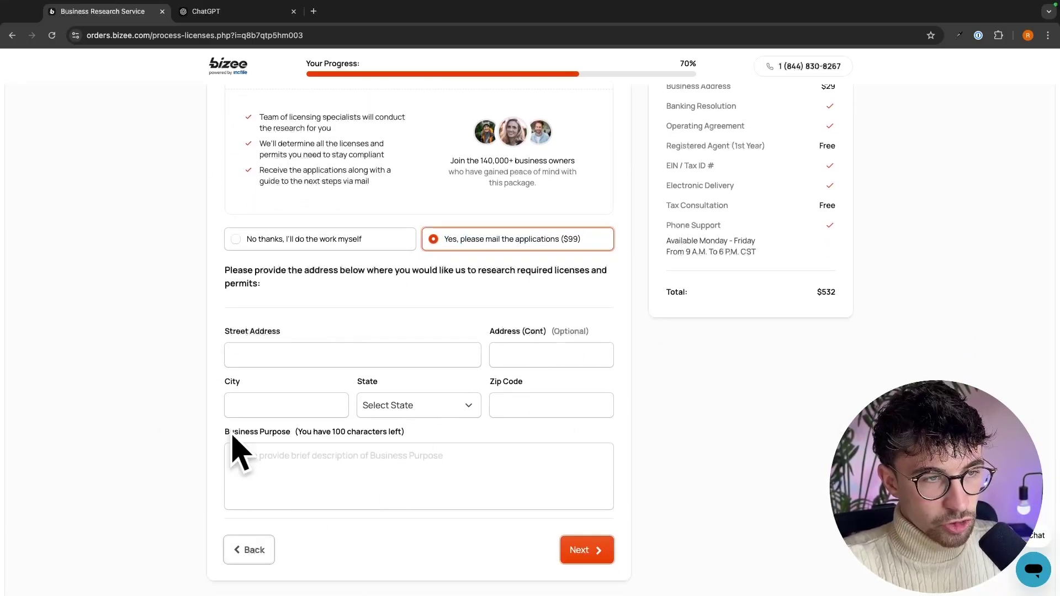
# Step: Decline the business license package and proceed through the order review to the payment page
pyautogui.click(357, 246)
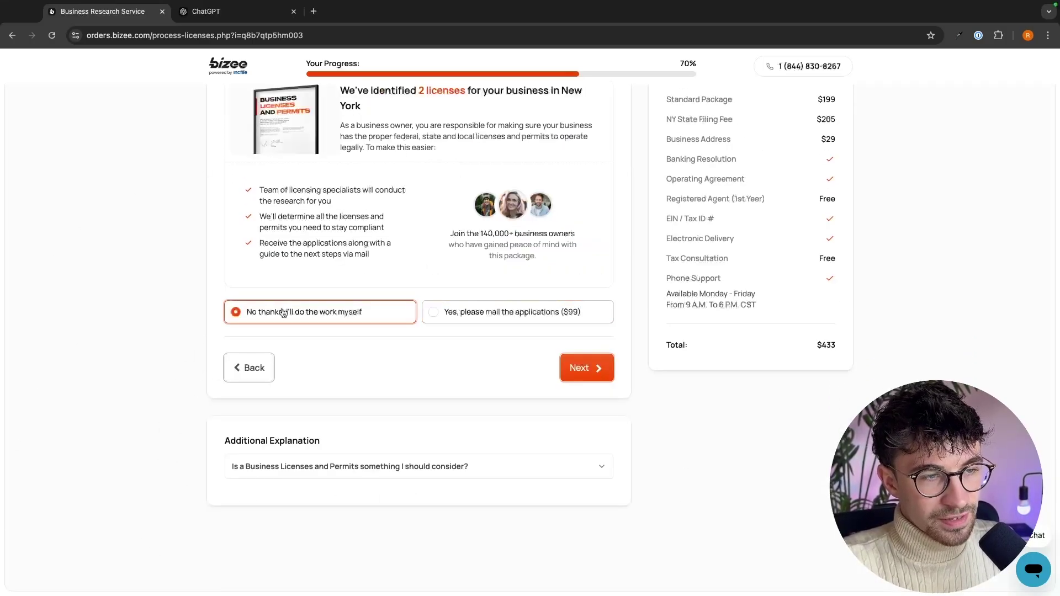
pyautogui.click(591, 368)
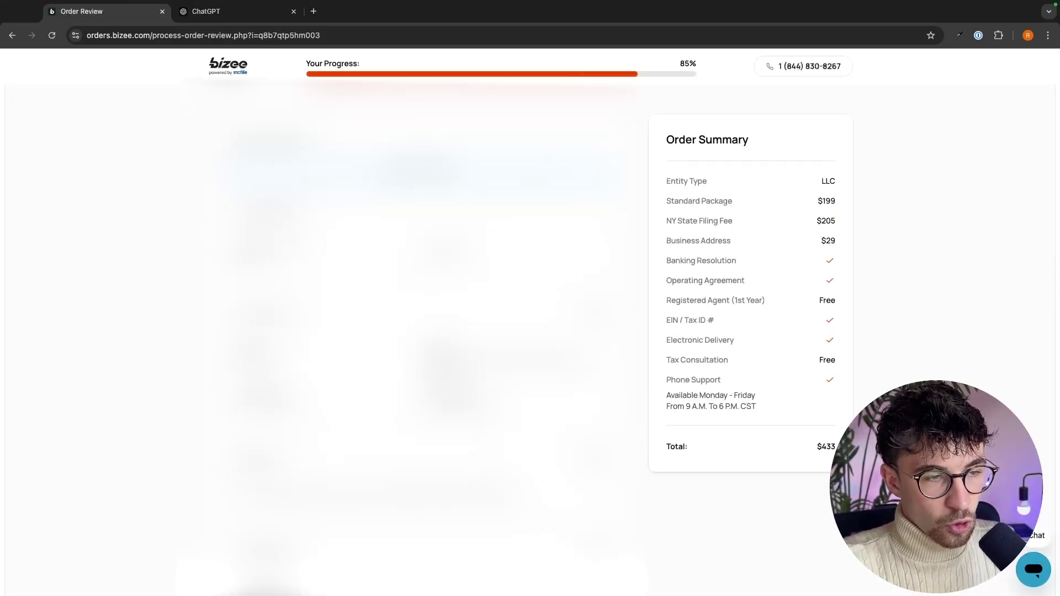
pyautogui.scroll(-6, 723, 267)
pyautogui.scroll(-3, 530, 332)
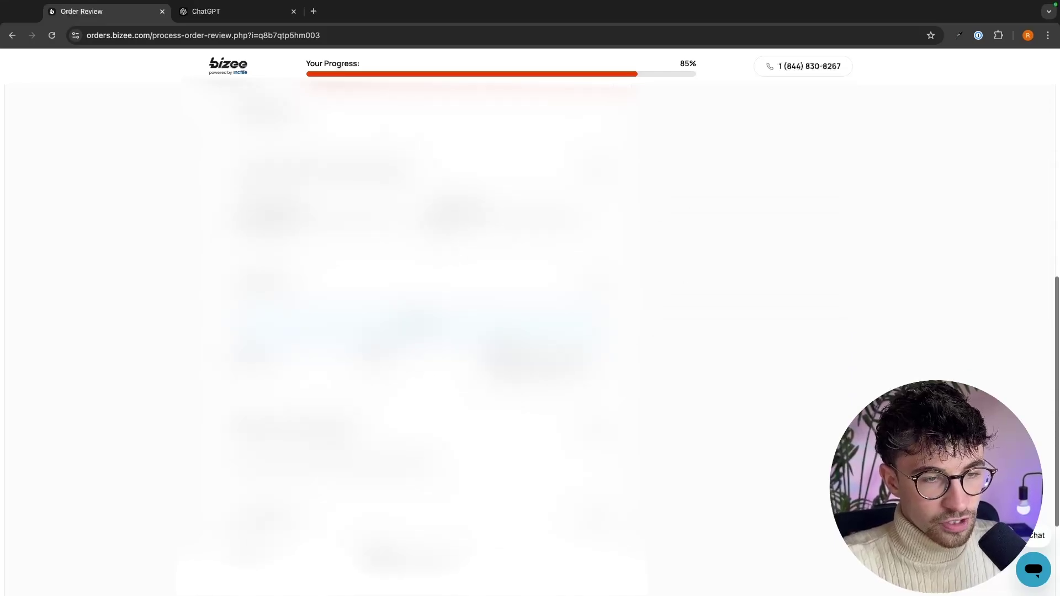
pyautogui.scroll(-3, 644, 405)
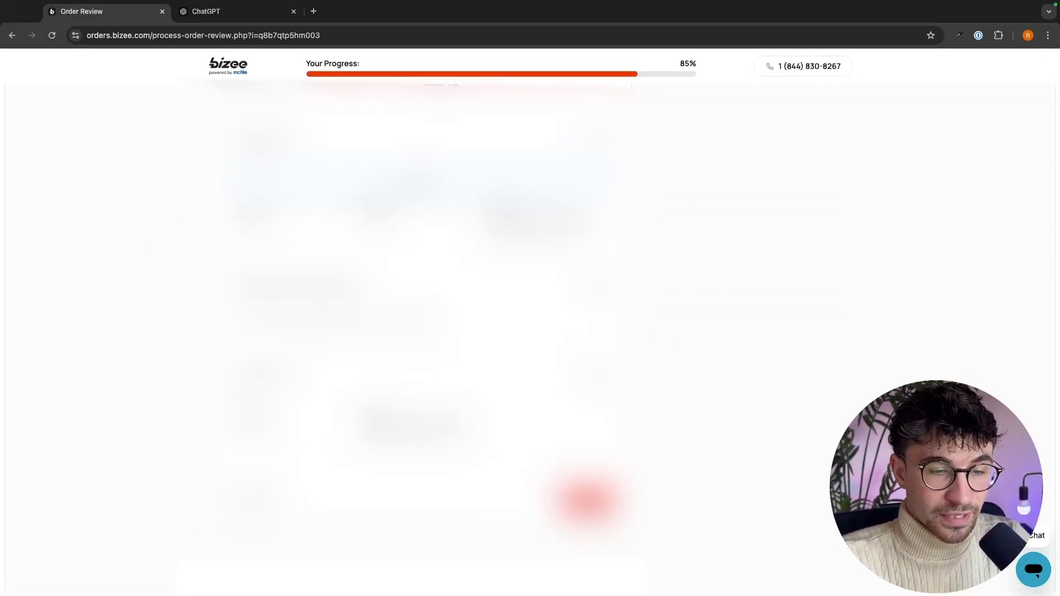
pyautogui.click(649, 514)
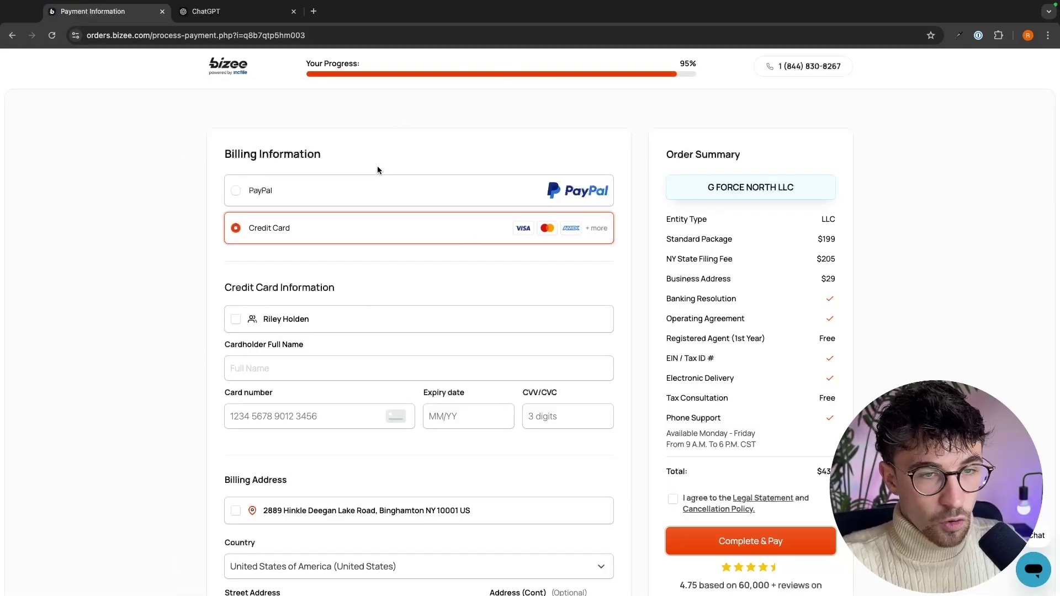
# Step: Review the billing page, check the PayPal option, and choose Credit Card as the payment method
pyautogui.scroll(-2, 293, 342)
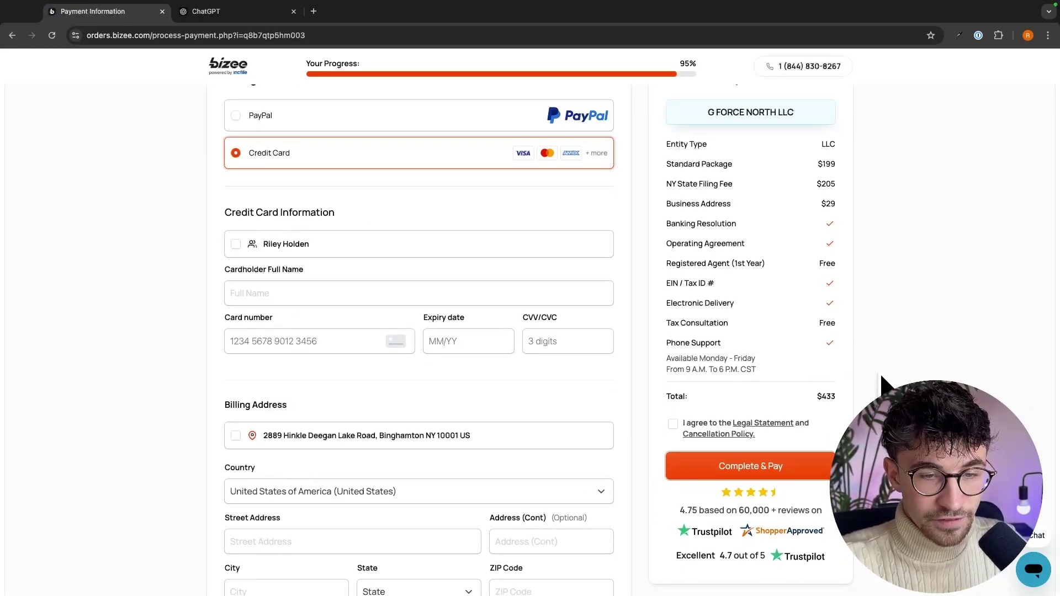
pyautogui.scroll(1, 711, 358)
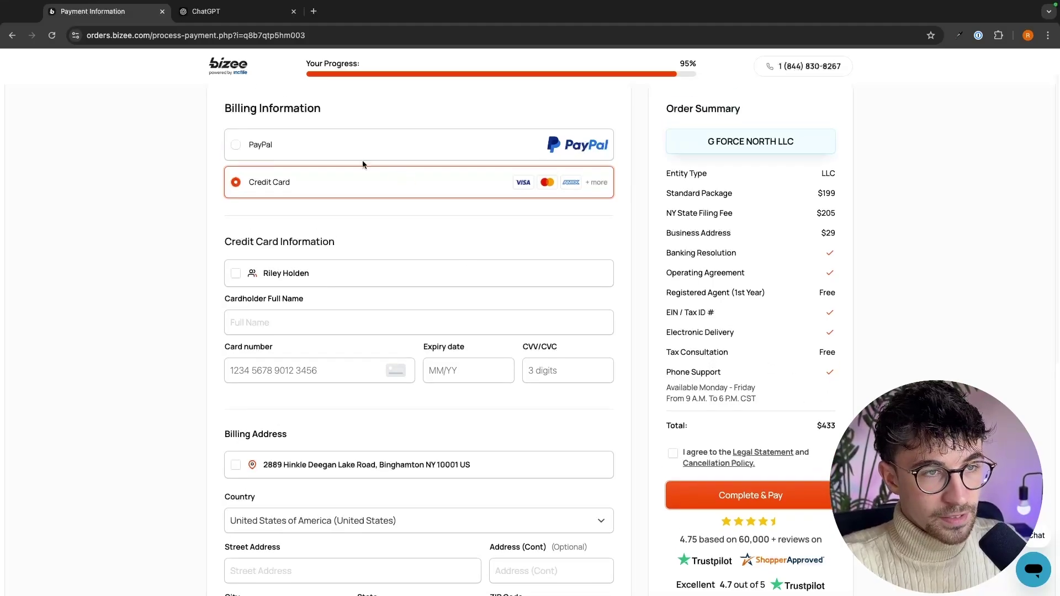
pyautogui.click(343, 159)
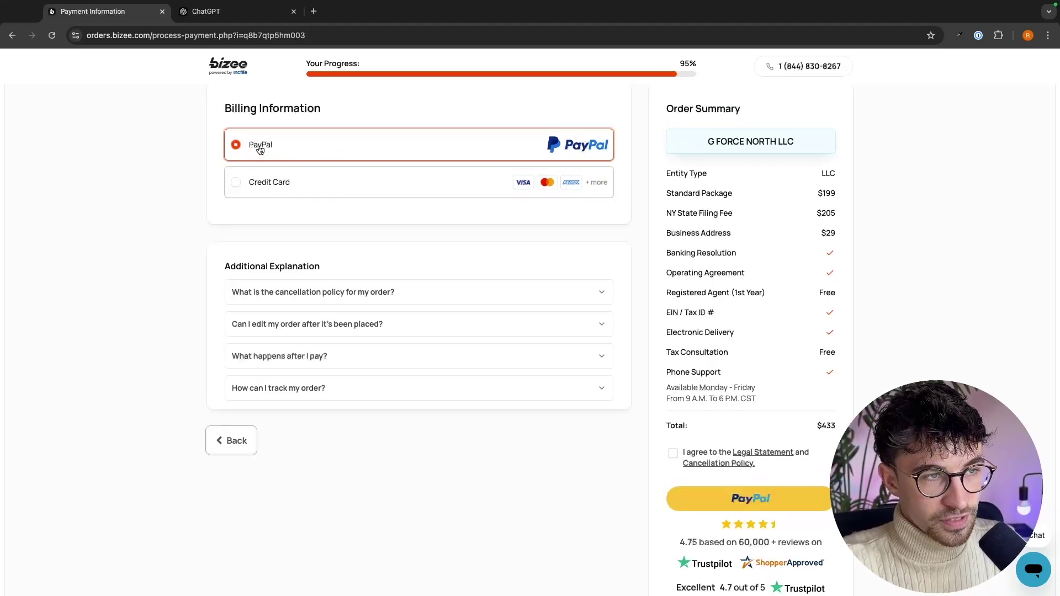
pyautogui.click(264, 183)
# Step: Fill in the credit card number and billing details and agree to the Legal Statement and Cancellation Policy
pyautogui.scroll(-1, 288, 197)
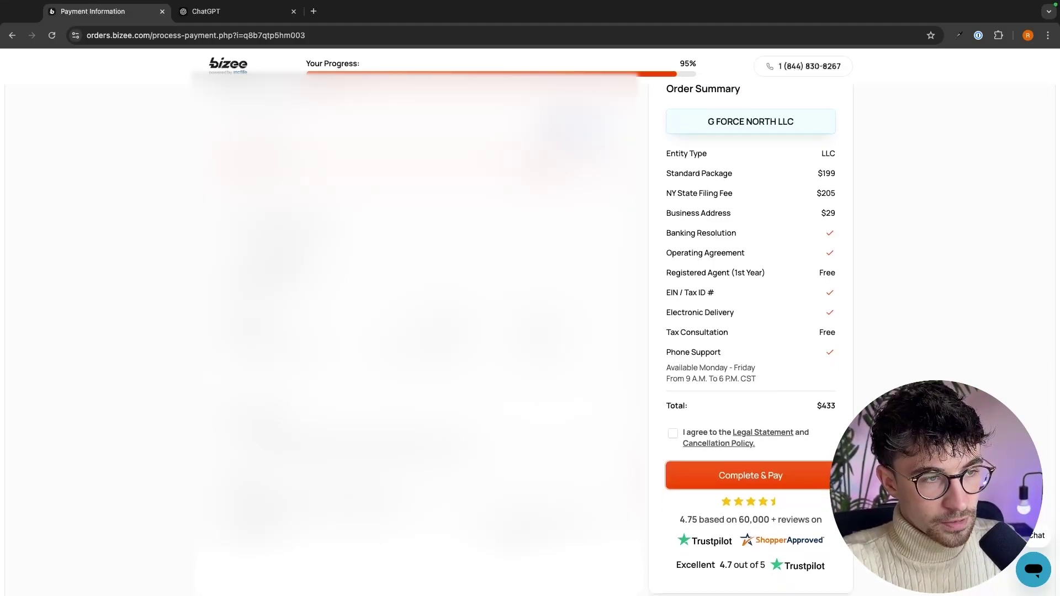
pyautogui.scroll(-1, 76, 267)
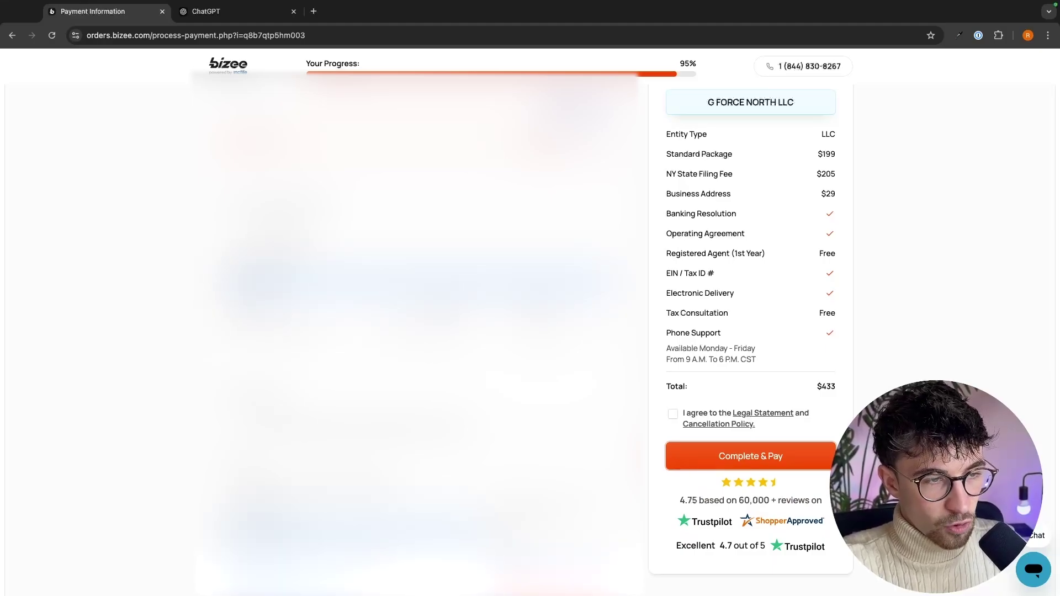
pyautogui.click(298, 355)
pyautogui.click(636, 104)
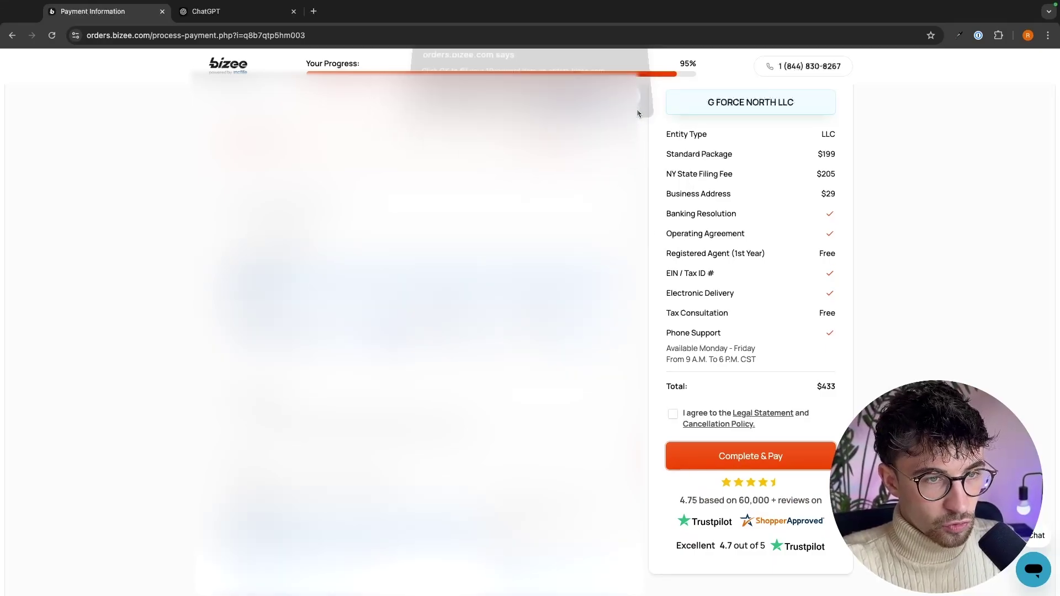
pyautogui.click(672, 414)
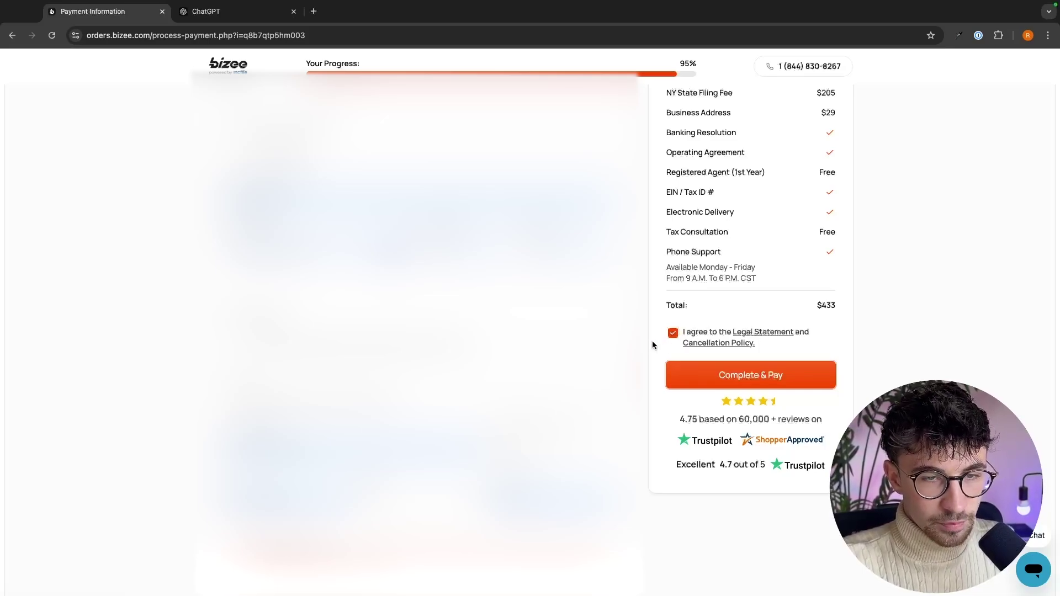
pyautogui.scroll(-1, 751, 348)
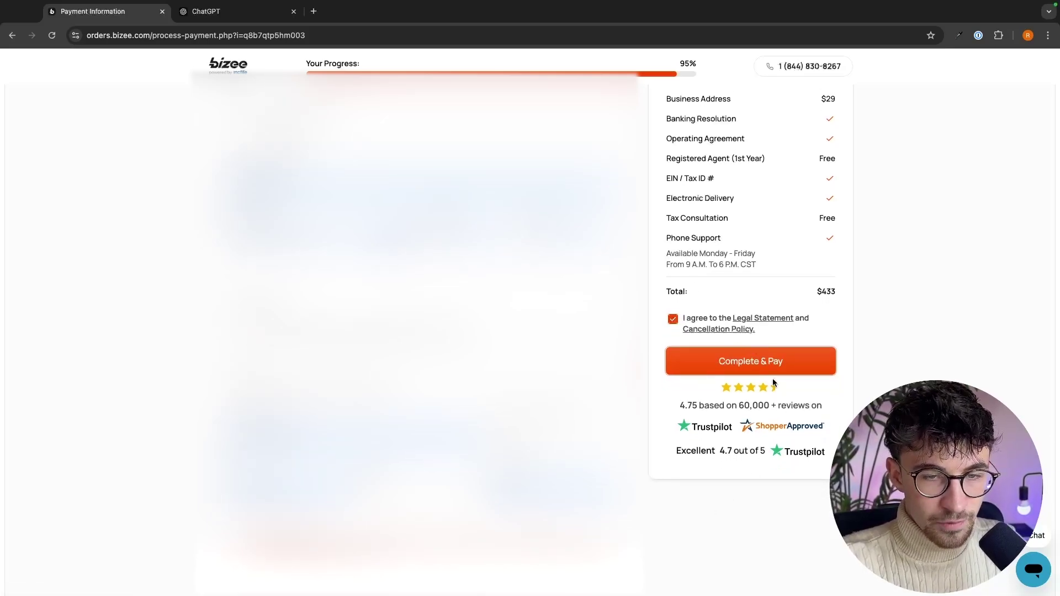